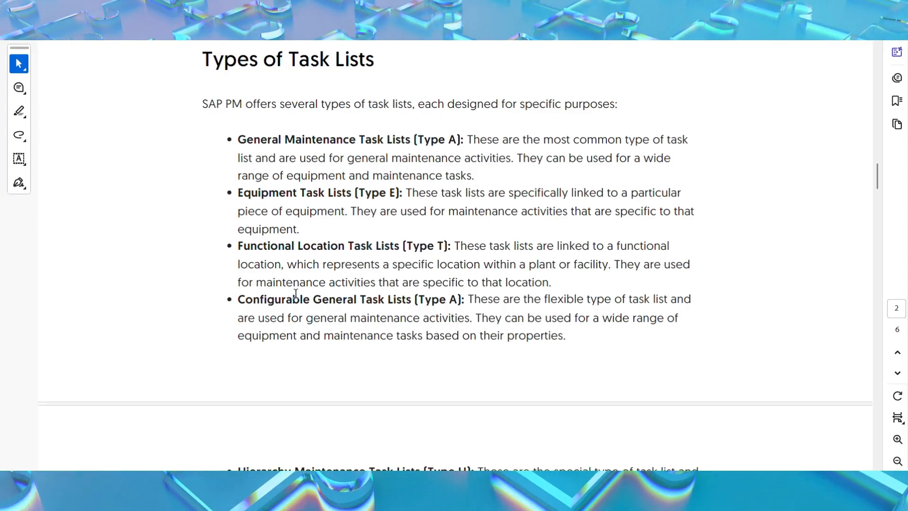
# Read the descriptions of the SAP PM task list types, from General Maintenance to Hierarchy, and the task list specificity diagram.
pyautogui.scroll(-3, 418, 300)
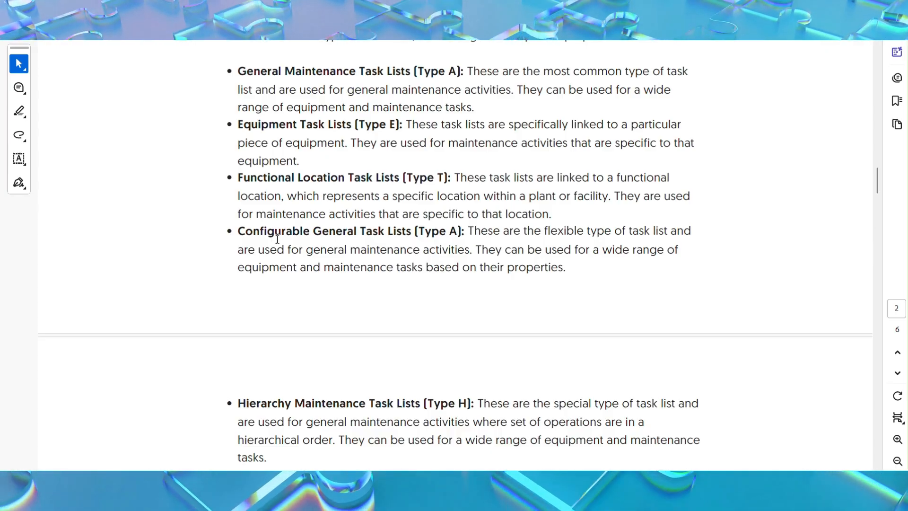
pyautogui.scroll(-1, 277, 238)
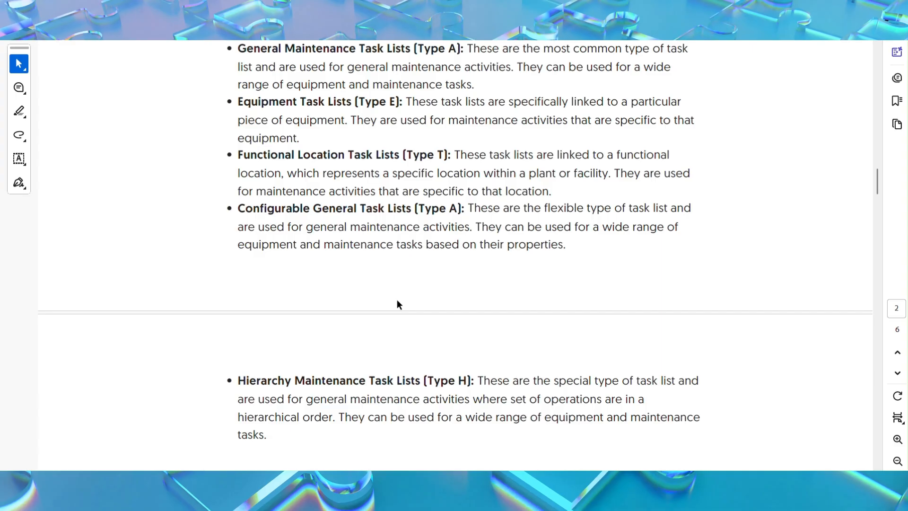
pyautogui.scroll(1, 394, 305)
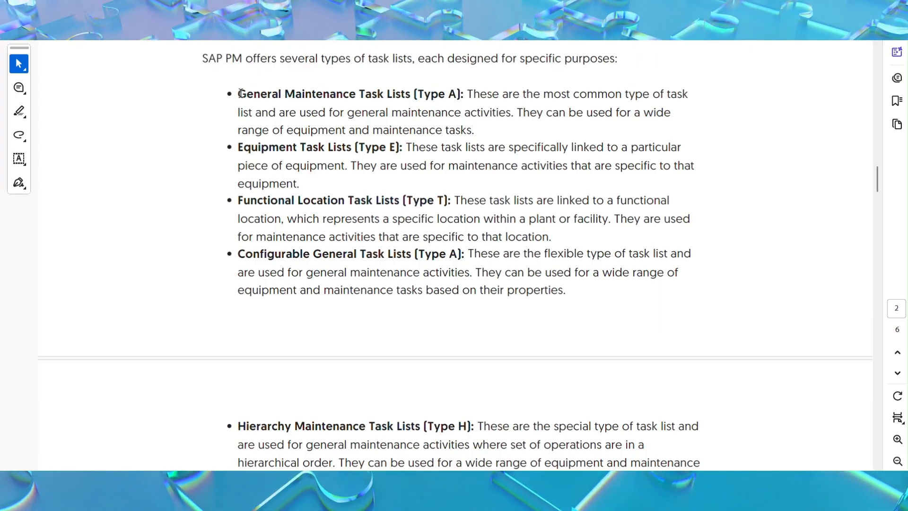
pyautogui.scroll(-9, 383, 290)
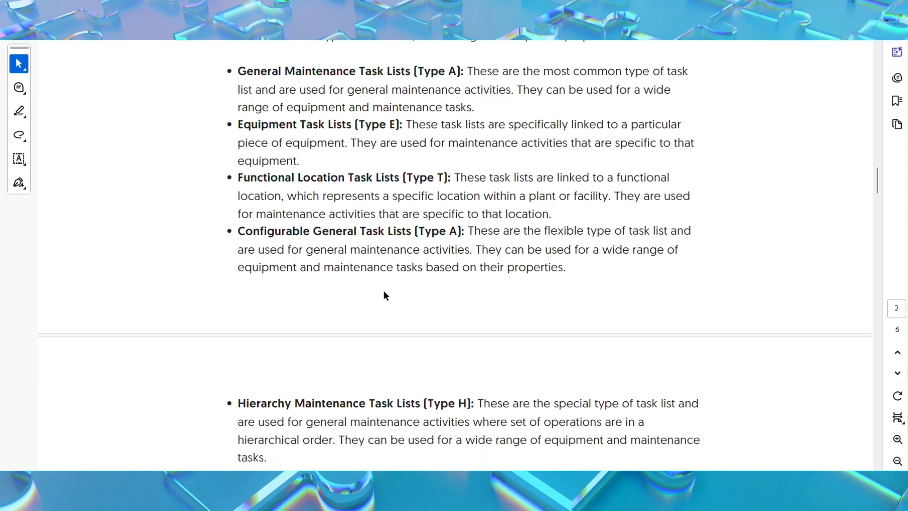
pyautogui.scroll(-2, 385, 291)
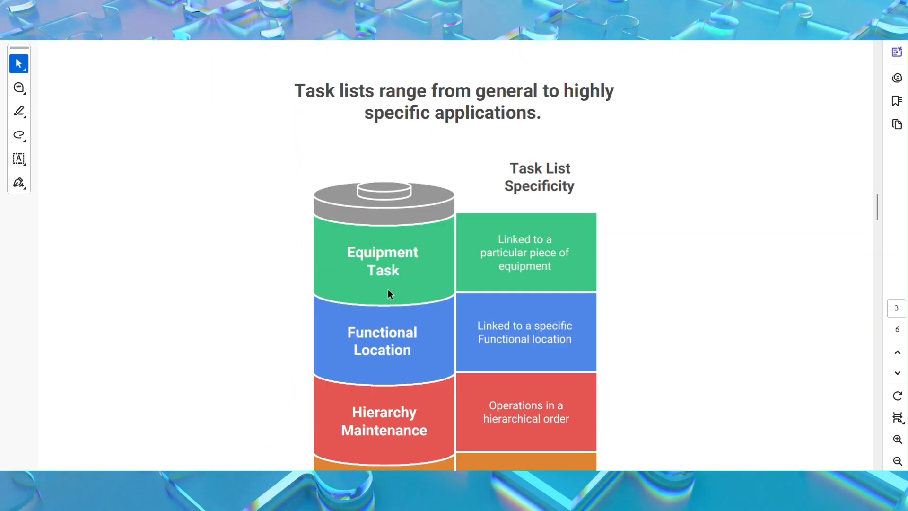
# Go to the "Creating a Task List" section and review the creation transaction, task list type and header data instructions.
pyautogui.moveTo(877, 209); pyautogui.dragTo(874, 270)
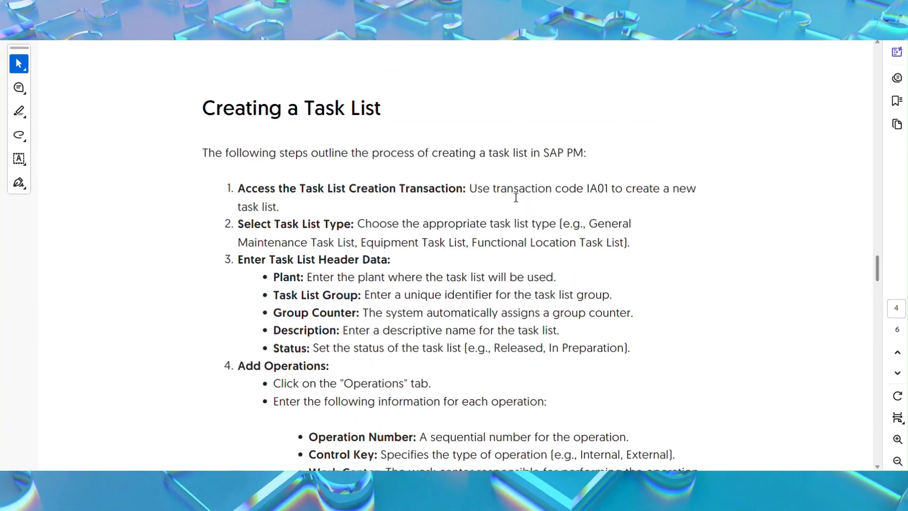
pyautogui.scroll(-1, 472, 184)
pyautogui.scroll(-1, 472, 191)
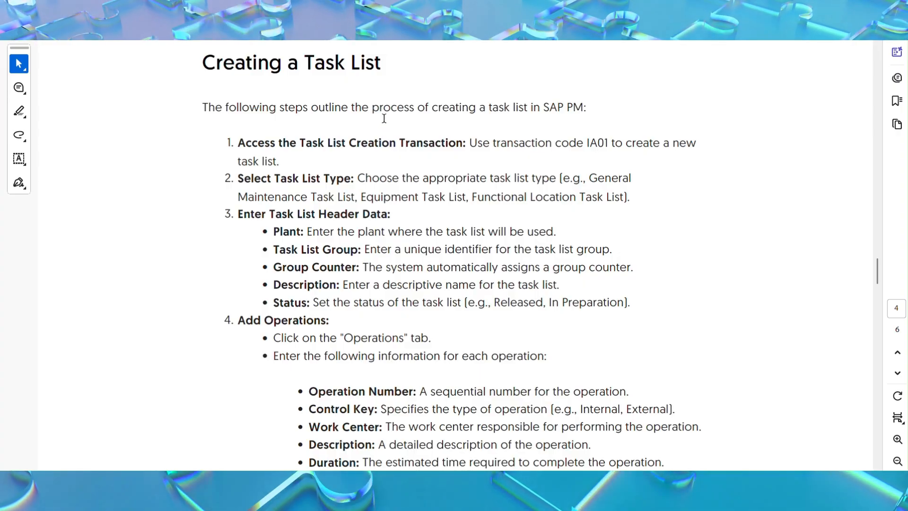
pyautogui.scroll(-1, 284, 137)
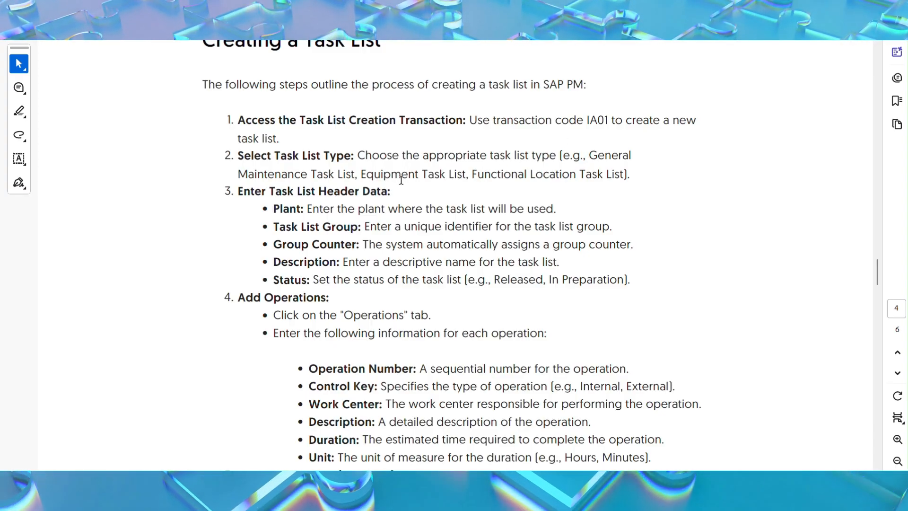
pyautogui.scroll(-1, 401, 181)
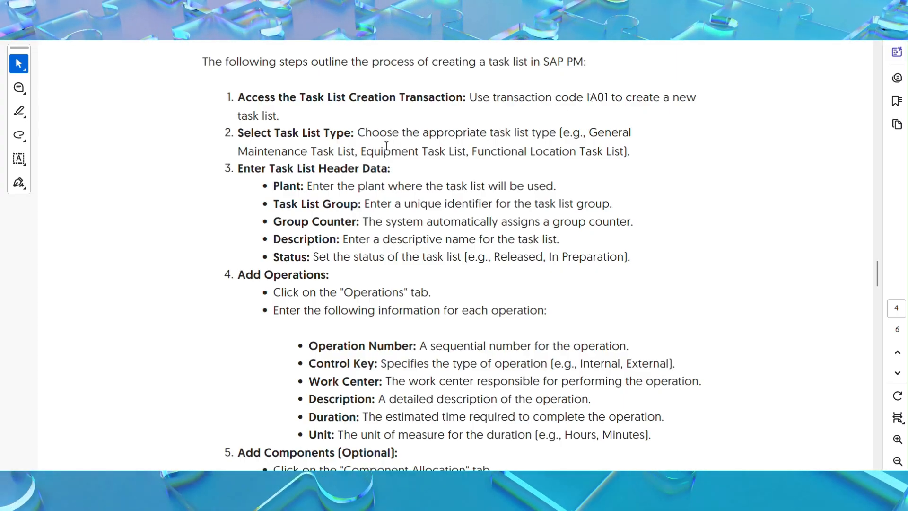
pyautogui.scroll(-2, 386, 151)
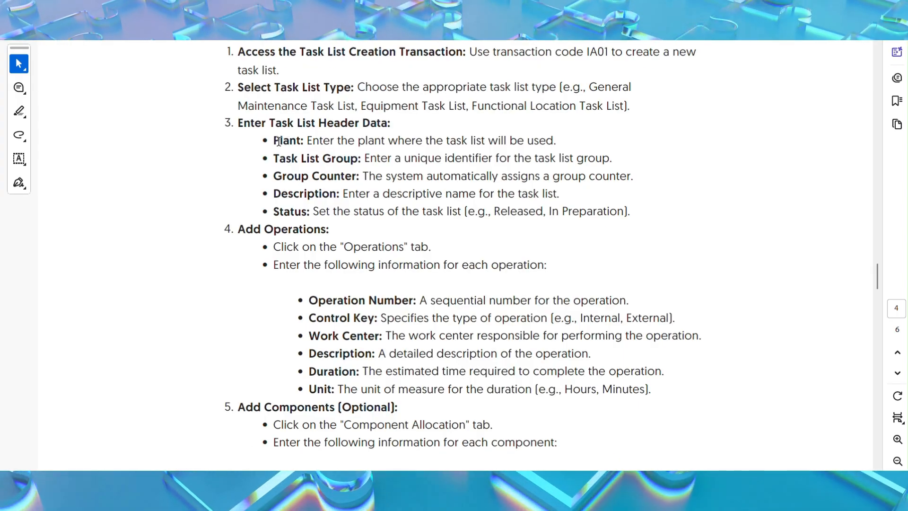
pyautogui.scroll(-1, 297, 148)
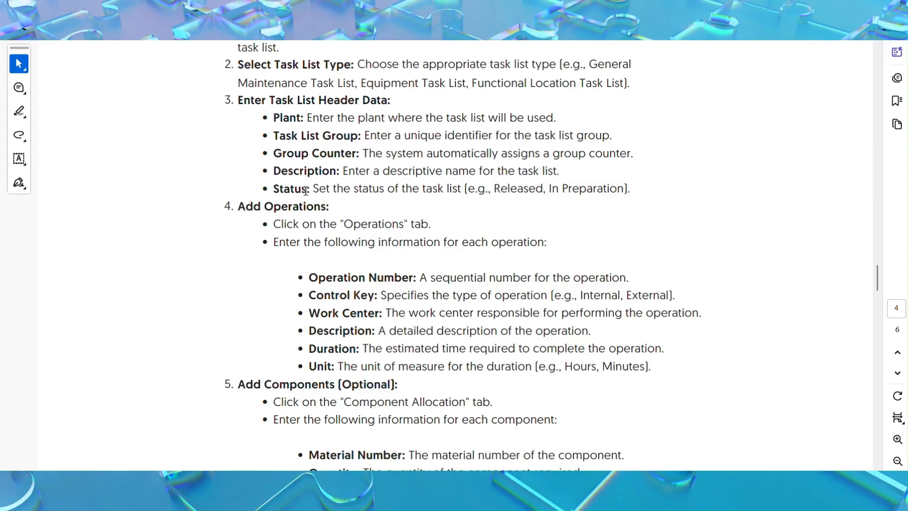
pyautogui.moveTo(274, 136); pyautogui.dragTo(320, 137)
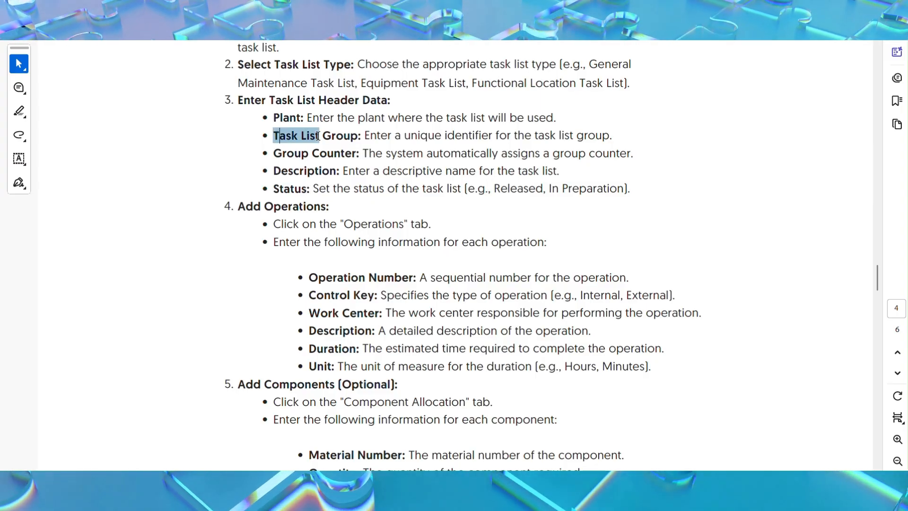
pyautogui.click(309, 158)
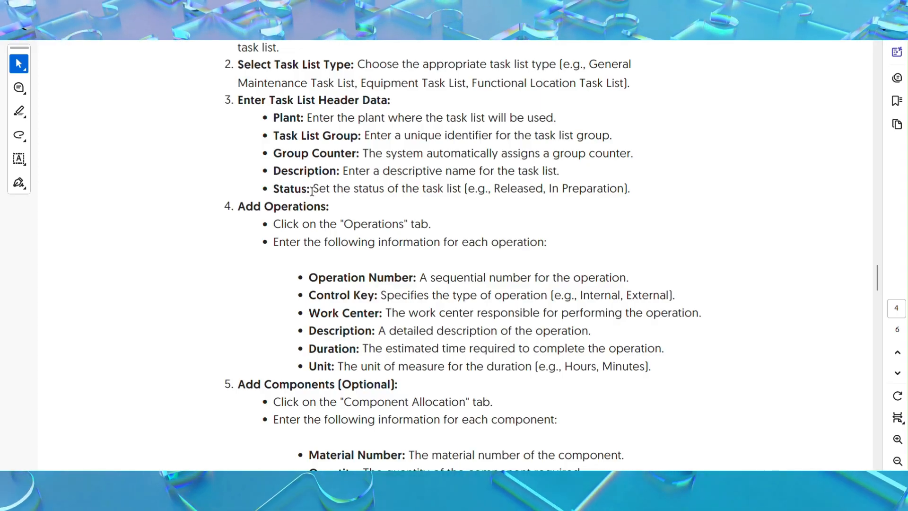
pyautogui.scroll(-2, 392, 198)
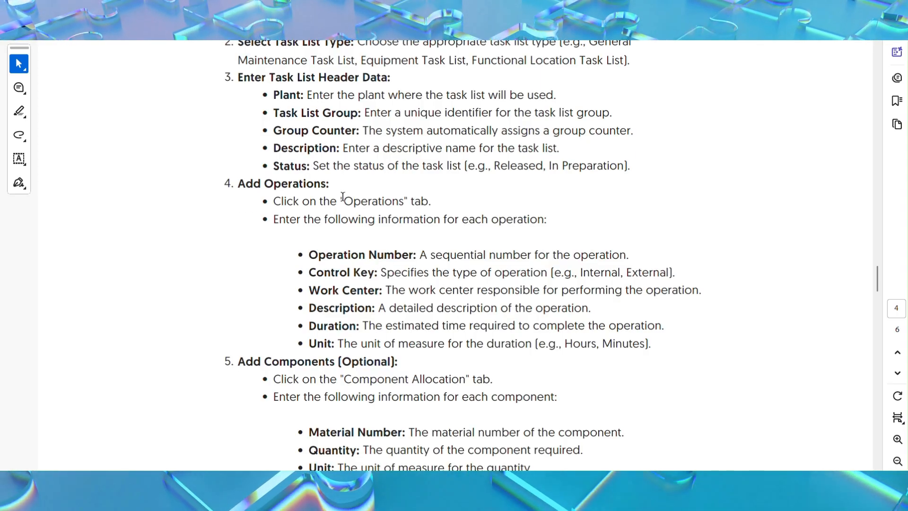
pyautogui.scroll(3, 305, 201)
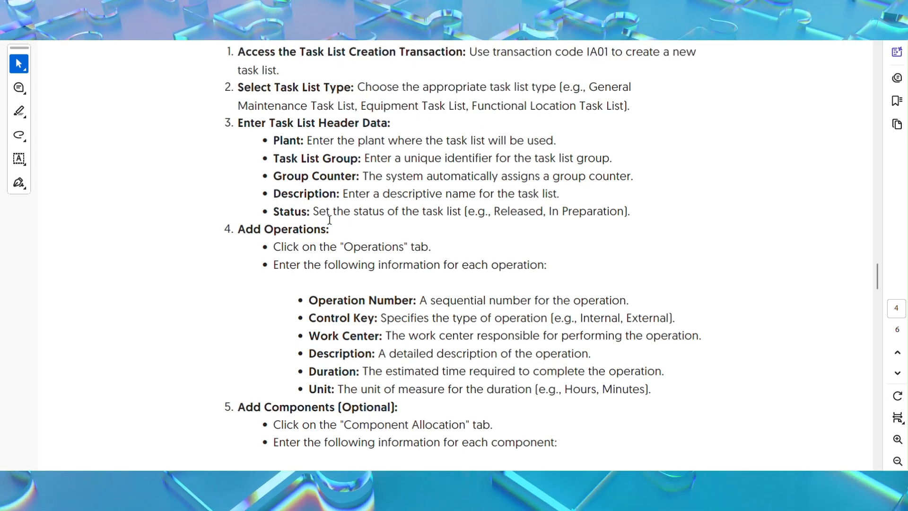
pyautogui.scroll(-4, 329, 220)
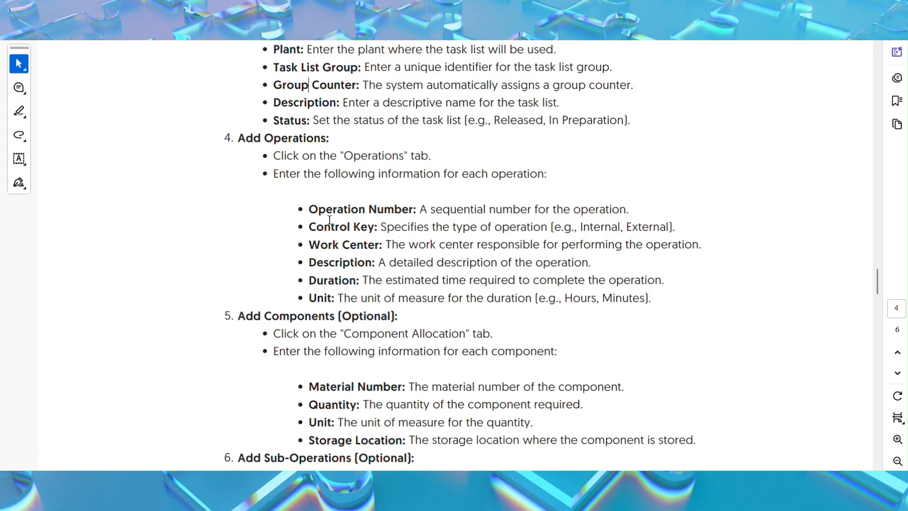
pyautogui.scroll(2, 329, 220)
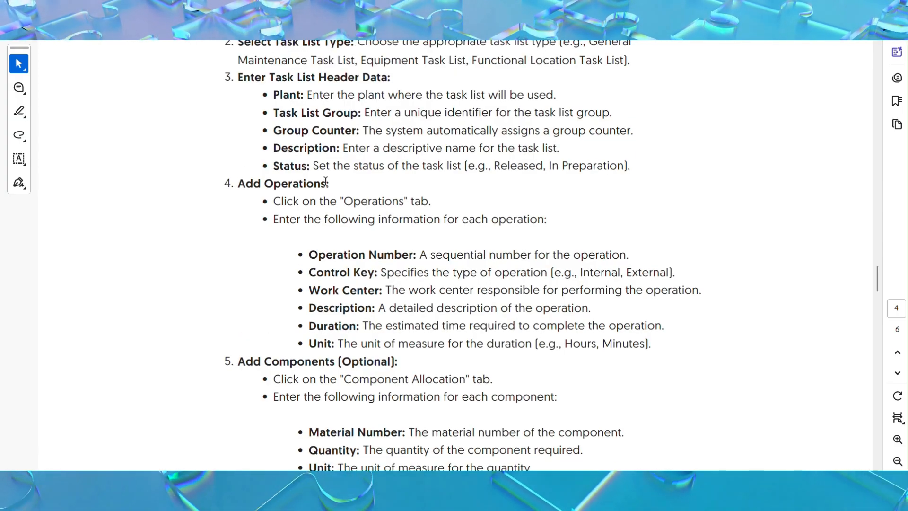
pyautogui.moveTo(274, 112); pyautogui.dragTo(392, 114)
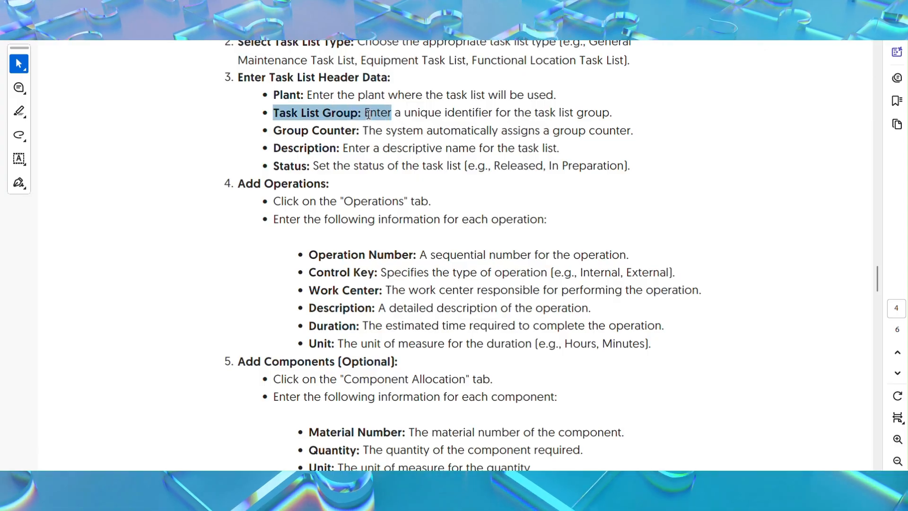
pyautogui.click(303, 168)
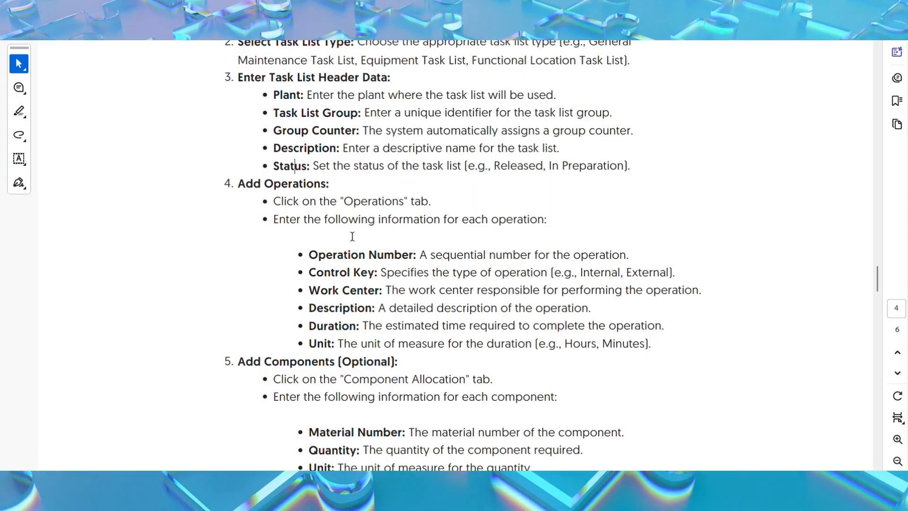
# Review the instructions for operations, components, sub-operations and inspection characteristics, and the section on using task lists in maintenance orders.
pyautogui.scroll(-2, 352, 234)
pyautogui.scroll(-1, 301, 178)
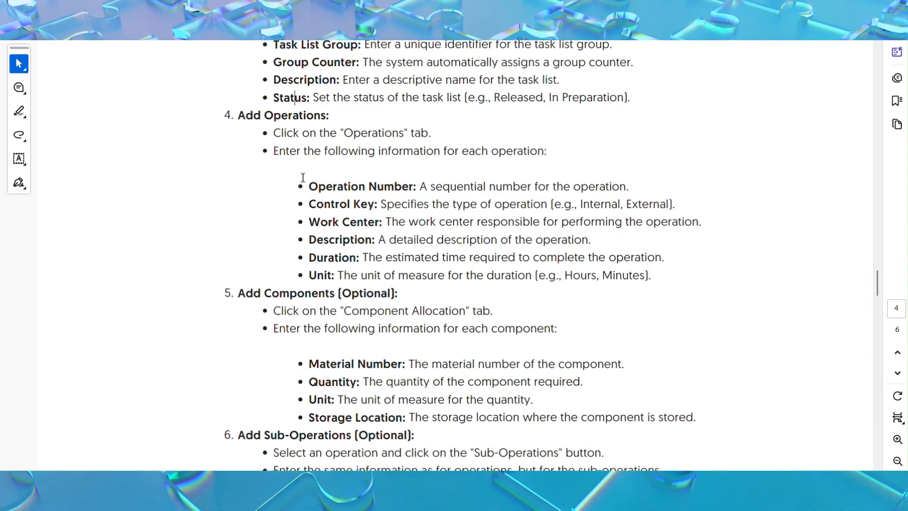
pyautogui.scroll(-1, 316, 174)
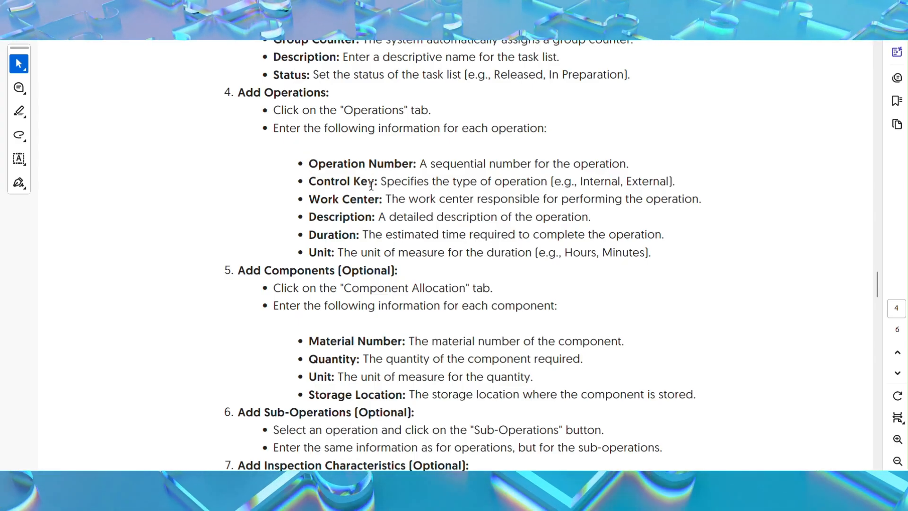
pyautogui.scroll(-1, 373, 183)
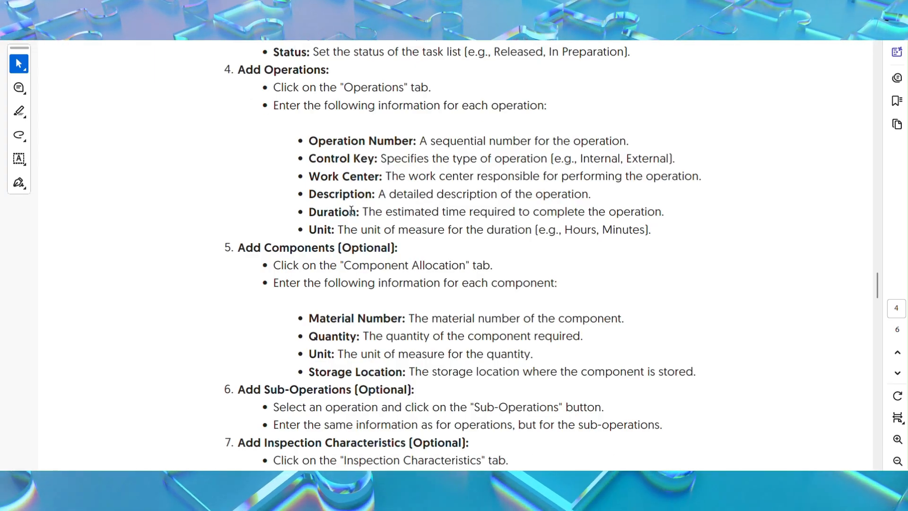
pyautogui.scroll(-1, 351, 211)
pyautogui.scroll(-2, 368, 228)
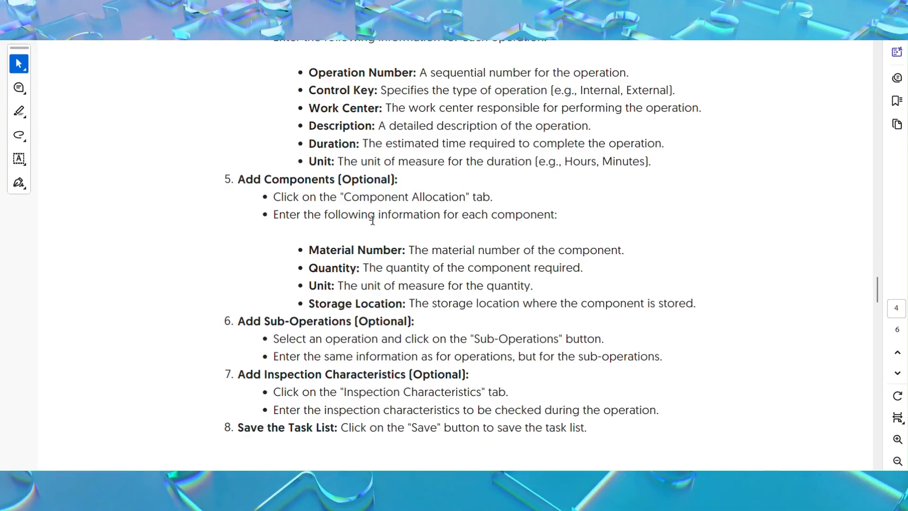
pyautogui.scroll(-1, 373, 220)
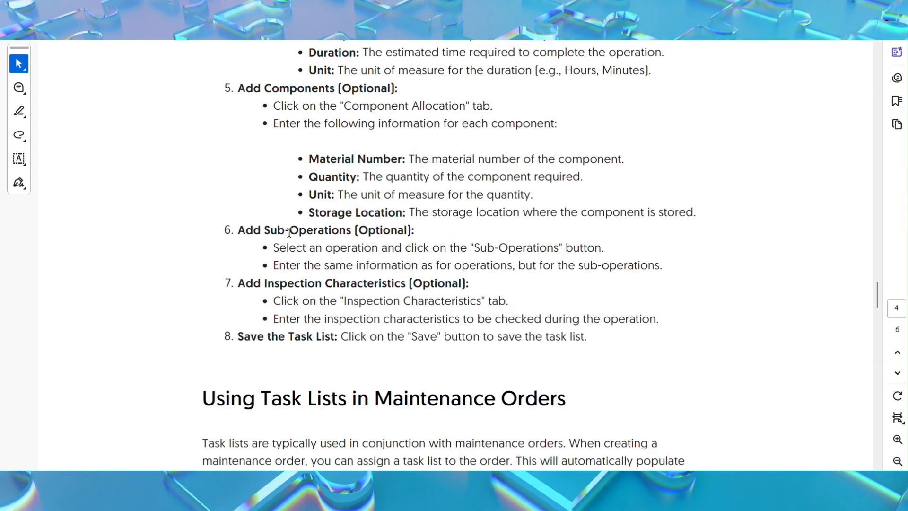
pyautogui.moveTo(270, 230); pyautogui.dragTo(350, 232)
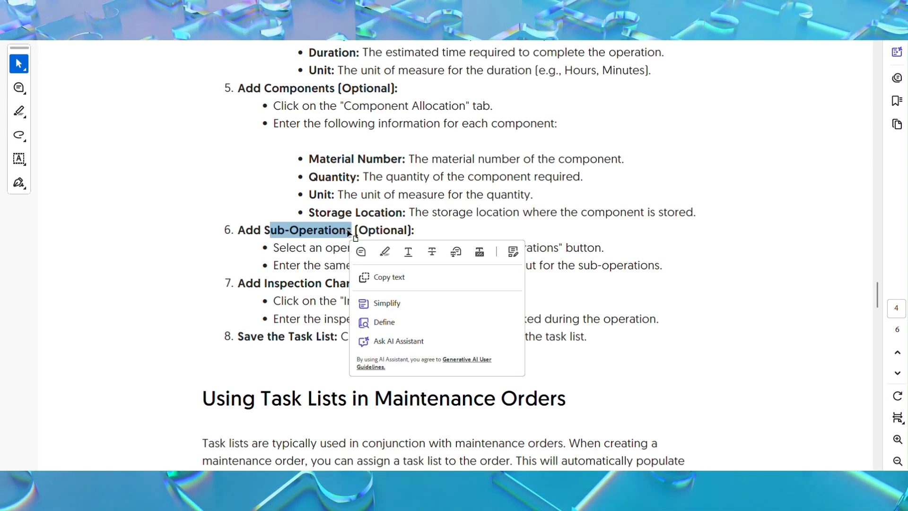
pyautogui.click(307, 230)
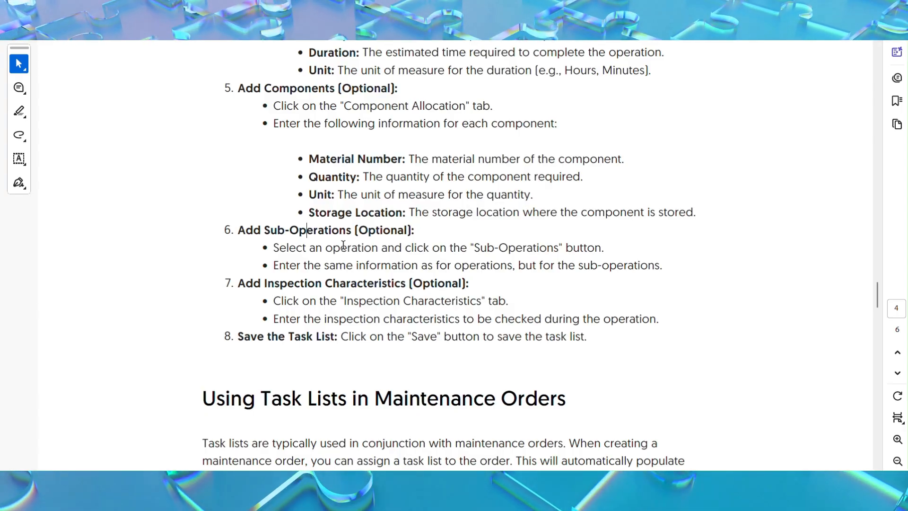
pyautogui.scroll(-1, 343, 245)
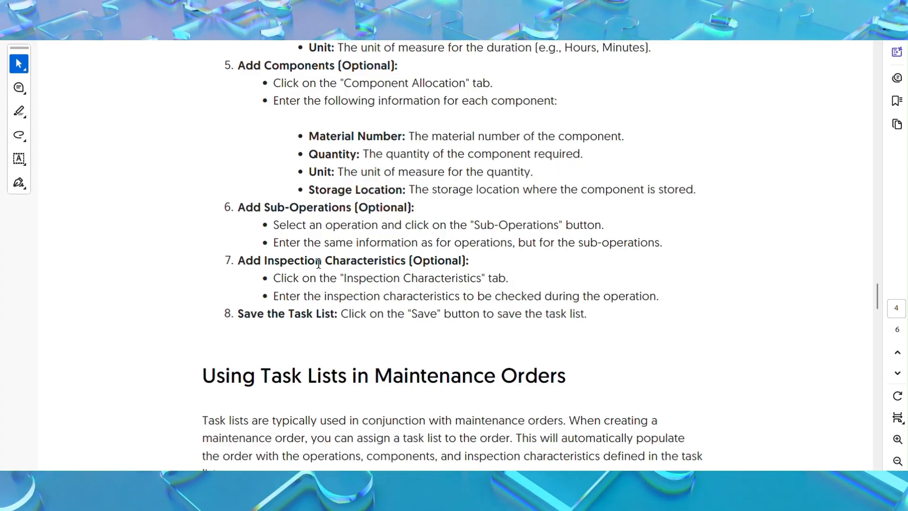
pyautogui.scroll(-5, 318, 264)
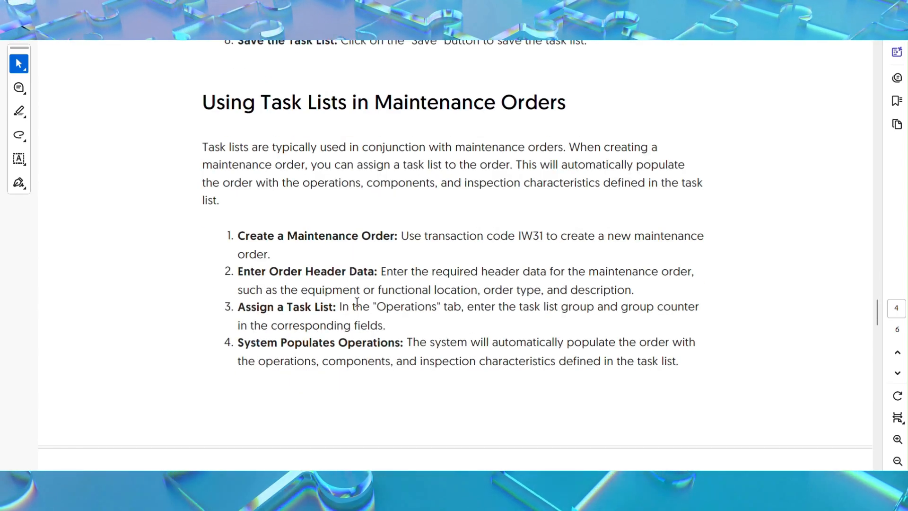
pyautogui.scroll(7, 359, 331)
pyautogui.scroll(8, 369, 360)
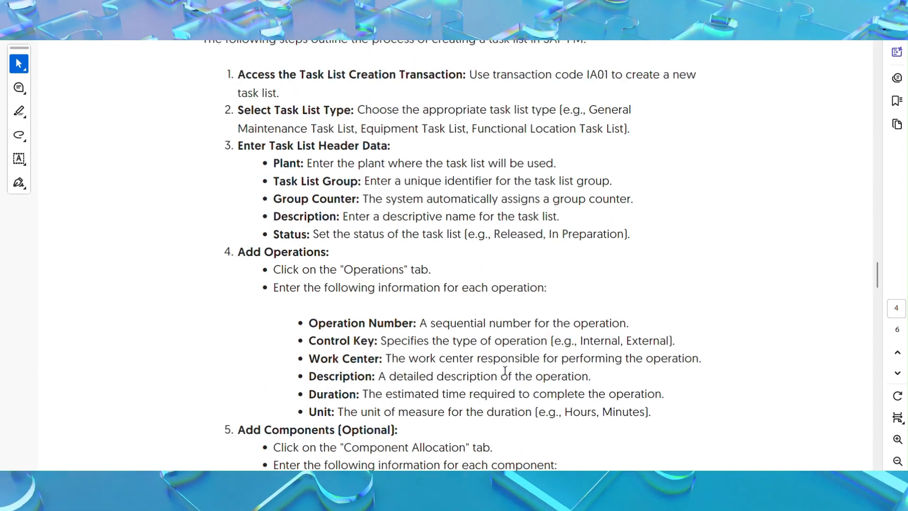
# Switch to the SAP Easy Access session, run transaction spro and display the SAP Reference IMG.
pyautogui.moveTo(571, 460)
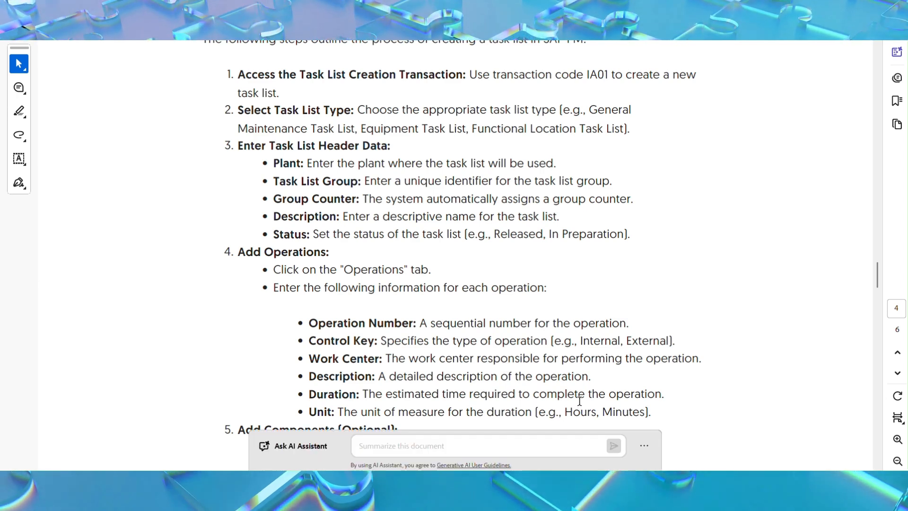
pyautogui.moveTo(654, 479)
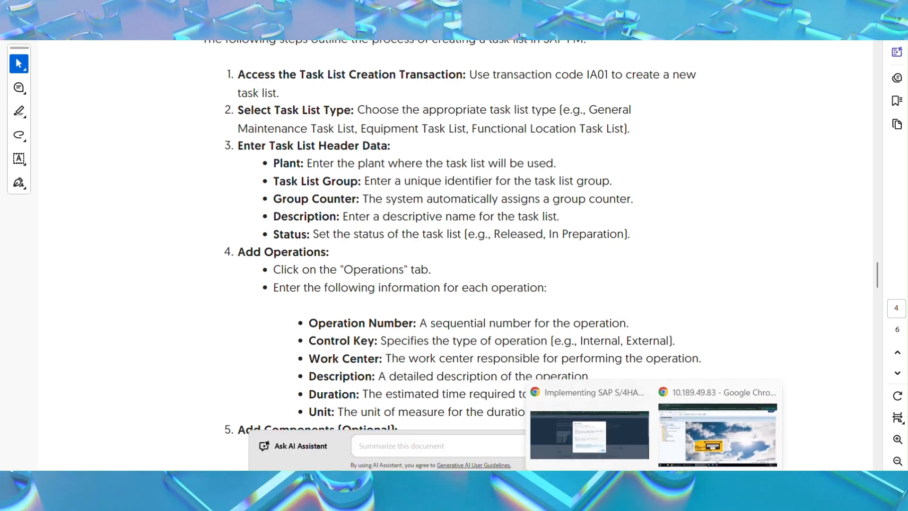
pyautogui.click(700, 419)
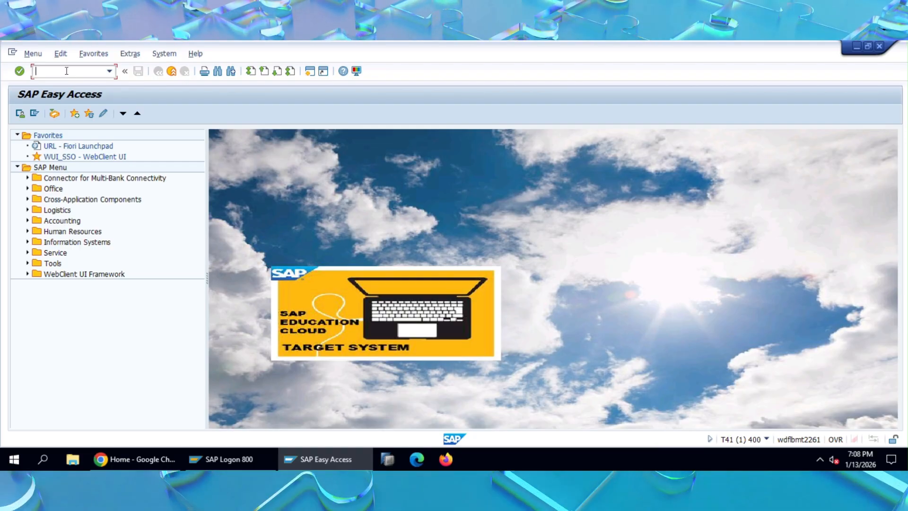
pyautogui.write('spro')
pyautogui.press('Return')
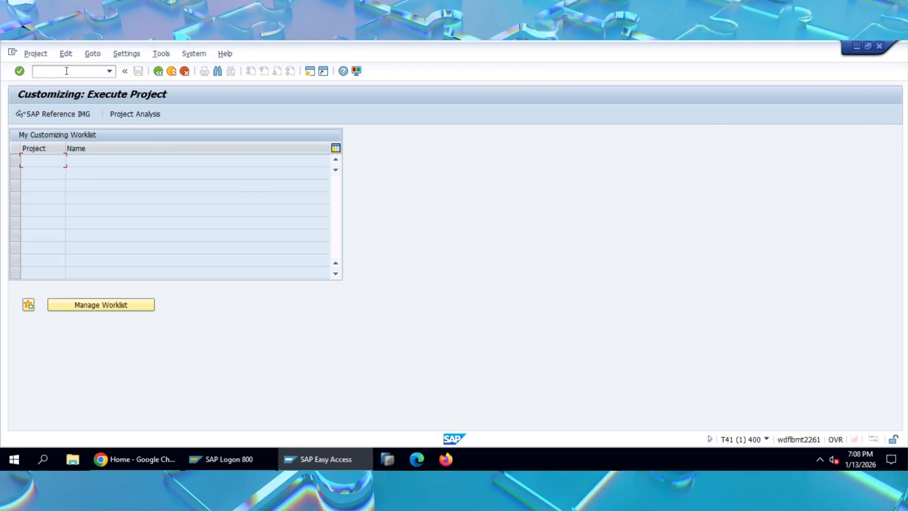
pyautogui.press('F5')
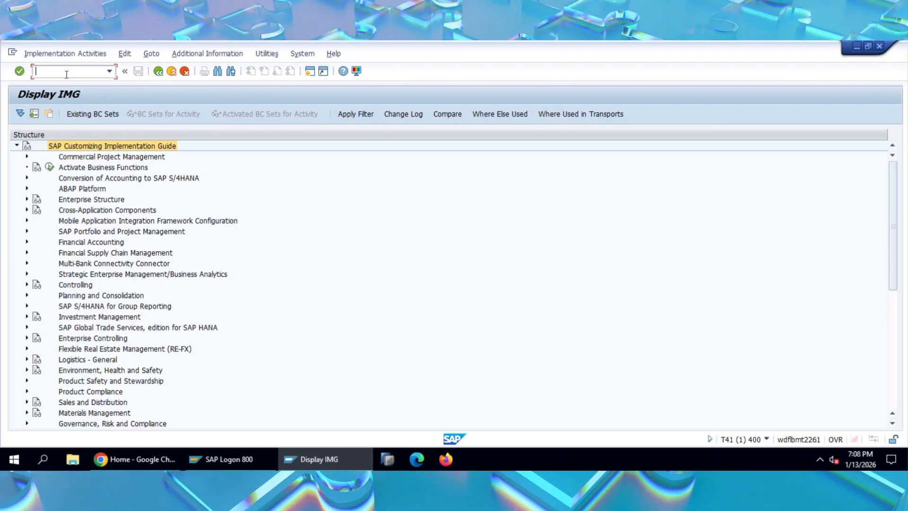
# Expand Plant Maintenance and Customer Service down to the General Data of Task Lists and execute the Maintain Task List Status activity.
pyautogui.scroll(-8, 70, 361)
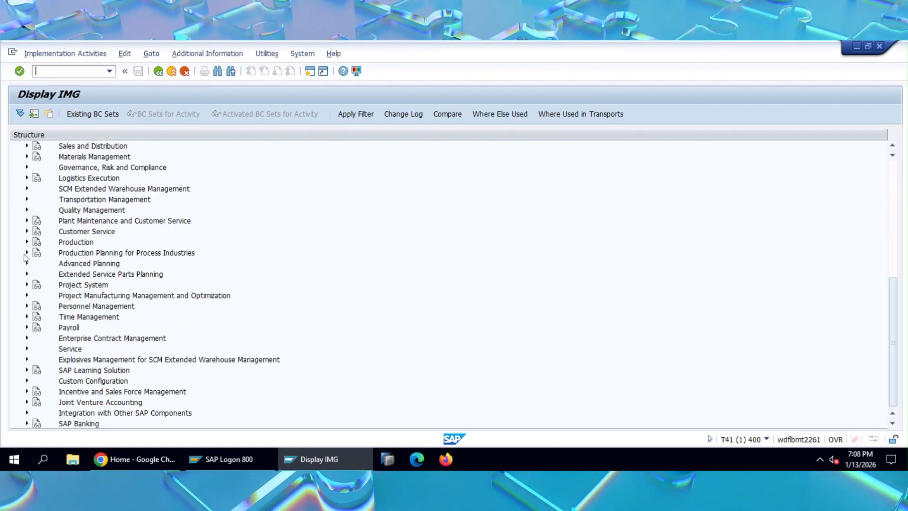
pyautogui.click(27, 221)
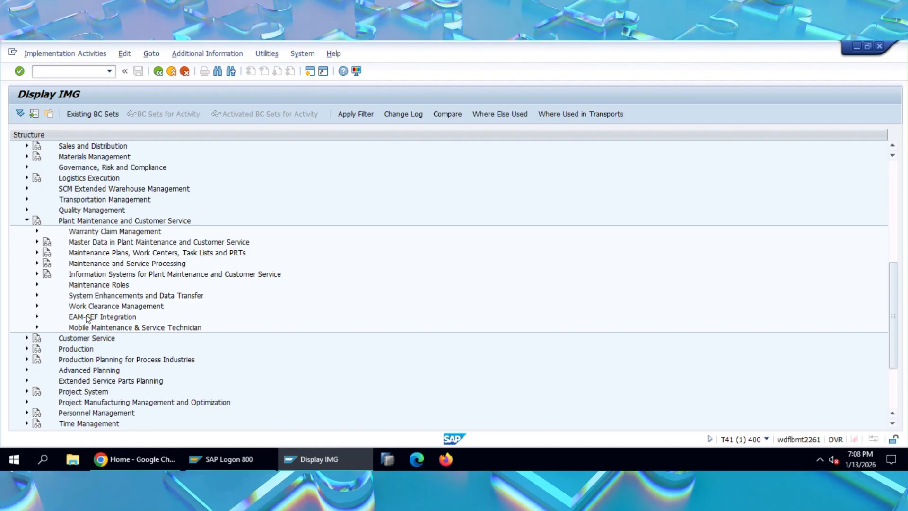
pyautogui.click(37, 253)
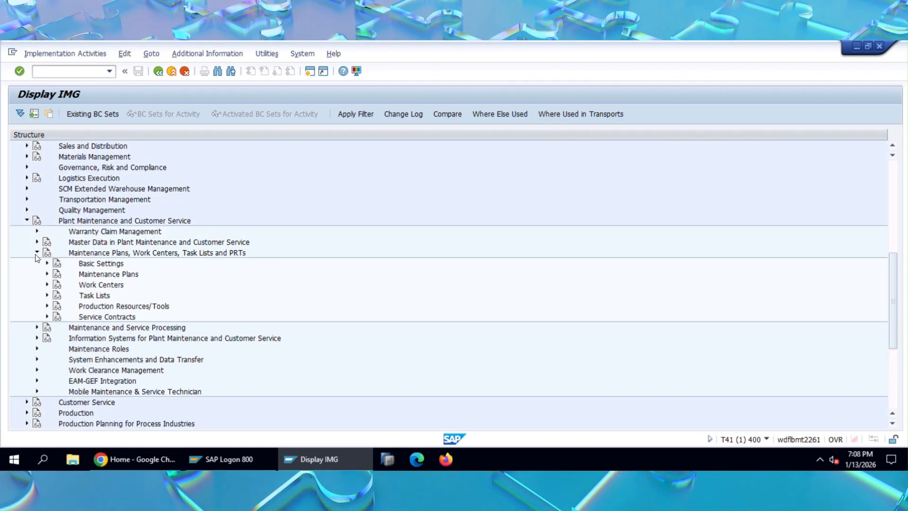
pyautogui.click(47, 296)
pyautogui.click(57, 306)
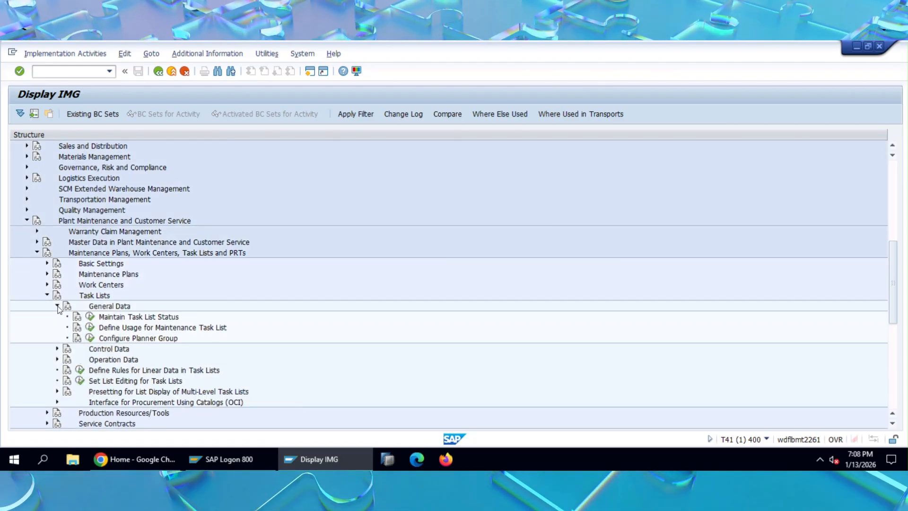
pyautogui.click(90, 317)
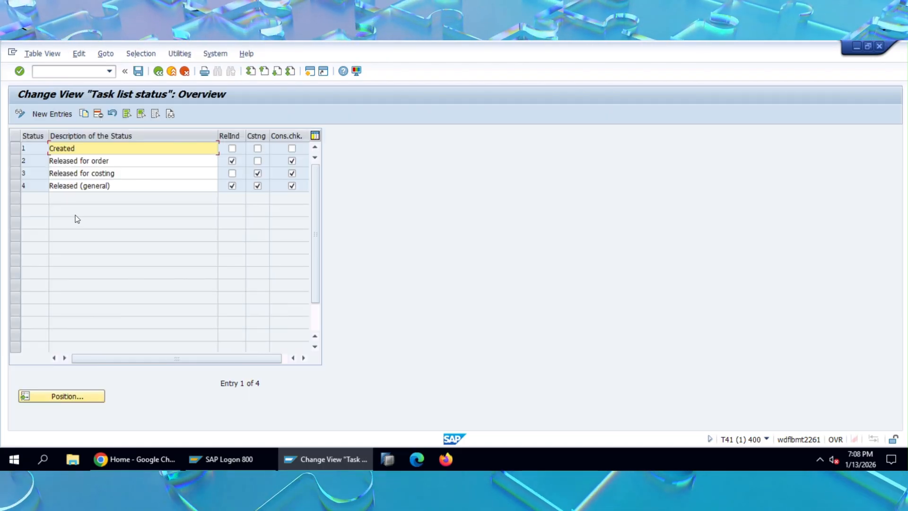
# Review the task list statuses from Released (general) up to Created, and return to the IMG structure.
pyautogui.click(16, 188)
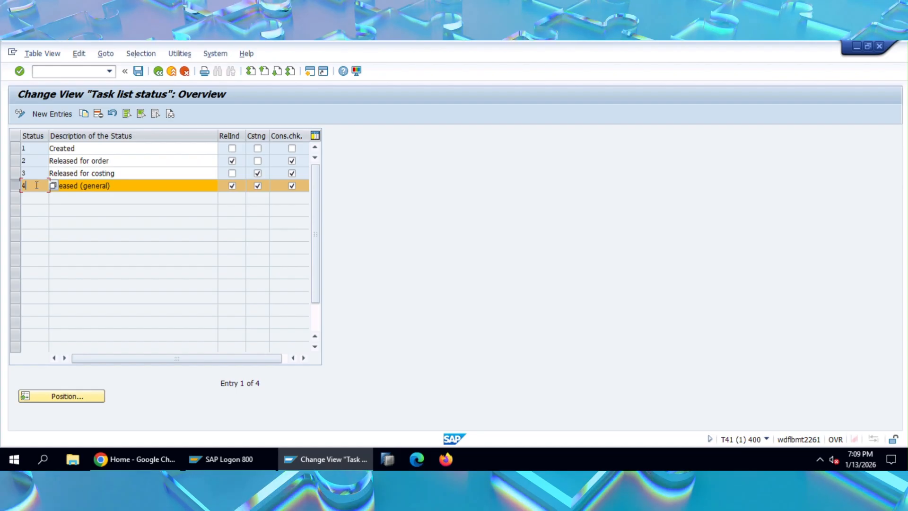
pyautogui.click(133, 186)
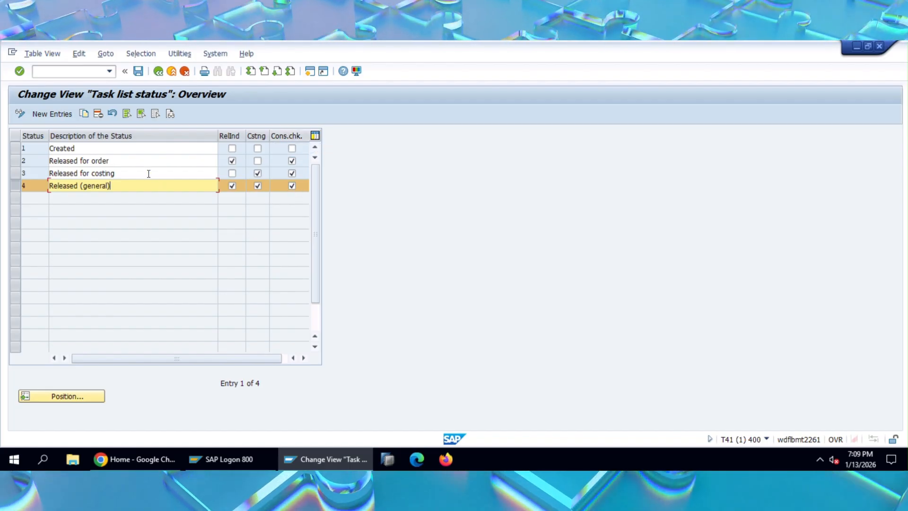
pyautogui.click(22, 185)
pyautogui.click(36, 173)
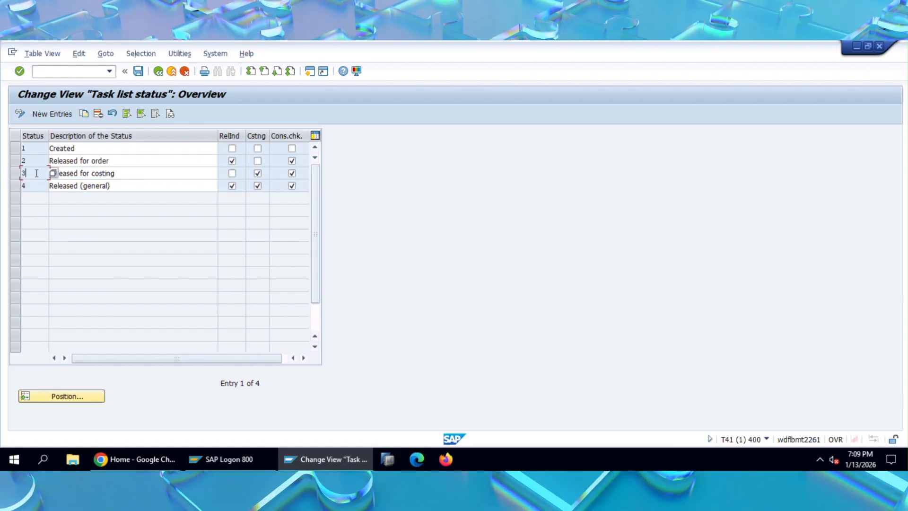
pyautogui.click(119, 173)
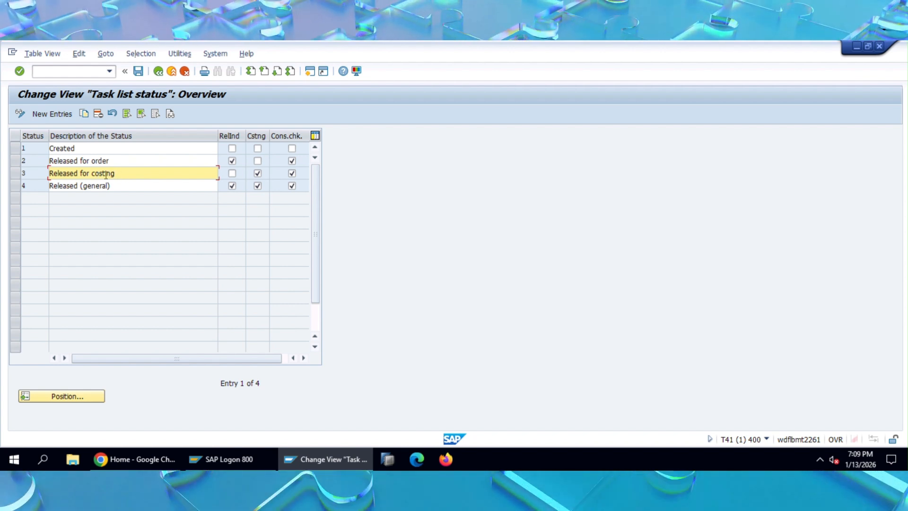
pyautogui.moveTo(114, 174); pyautogui.dragTo(66, 173)
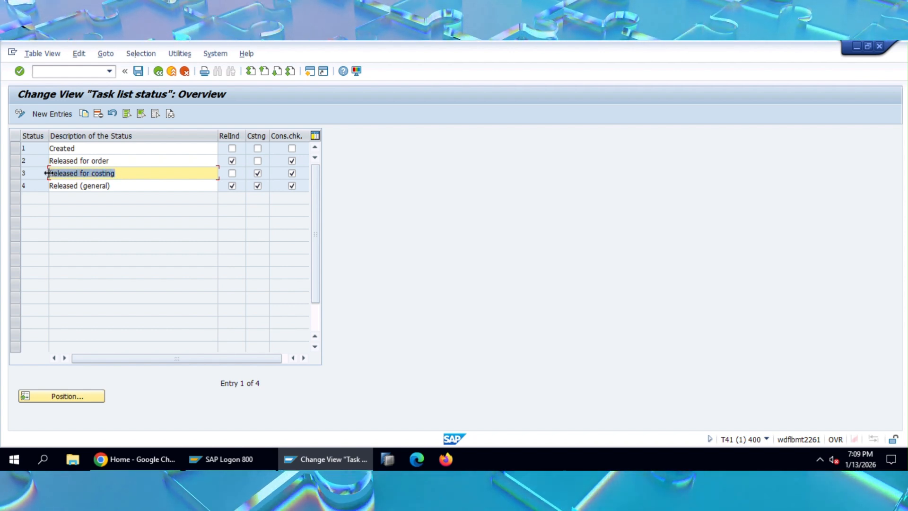
pyautogui.click(39, 176)
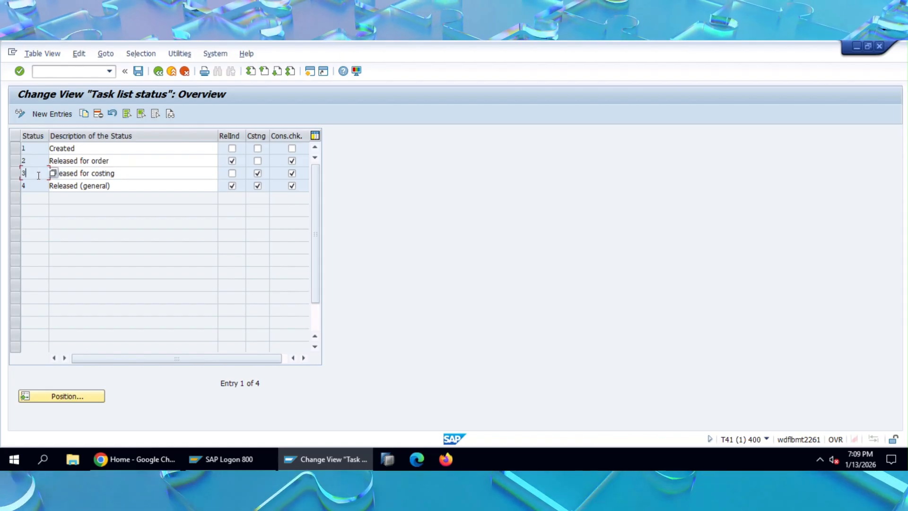
pyautogui.click(122, 161)
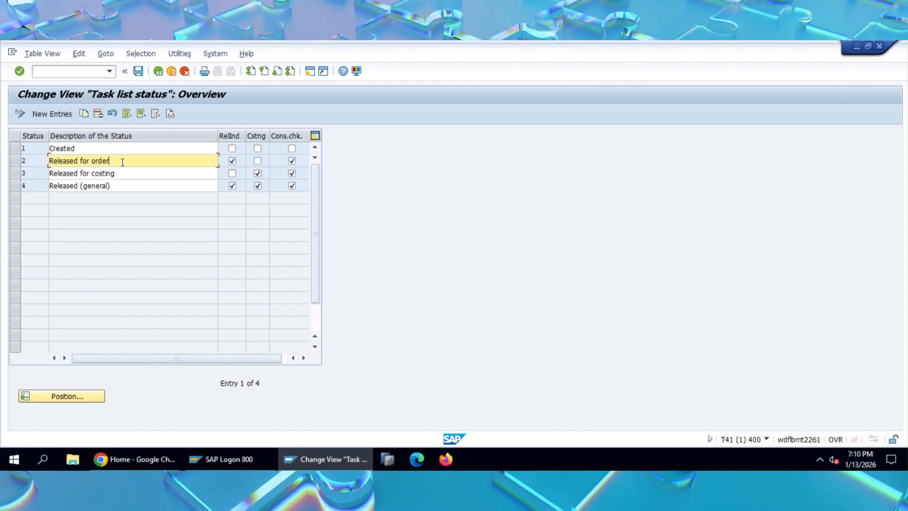
pyautogui.click(31, 151)
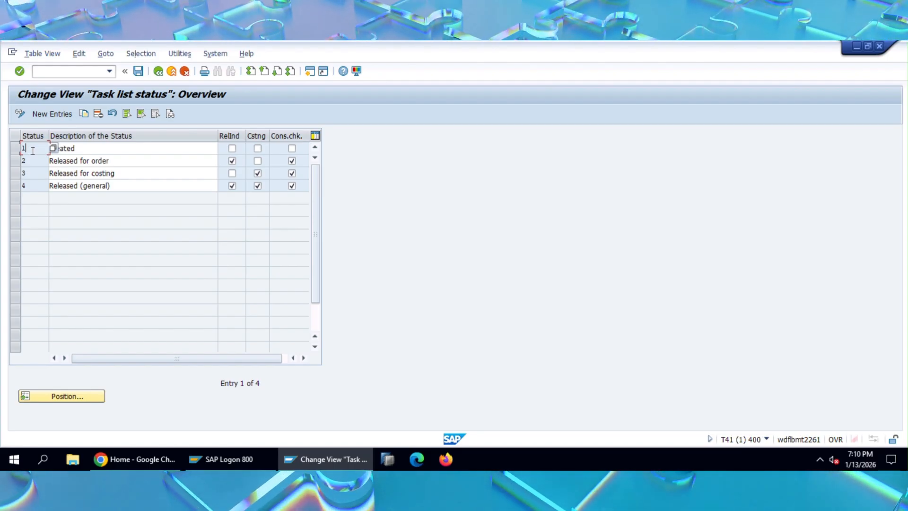
pyautogui.click(159, 72)
# Open Define Usage for Maintenance Task List, highlight the Plant maintenance usage entry, and return to the IMG structure.
pyautogui.scroll(-5, 179, 228)
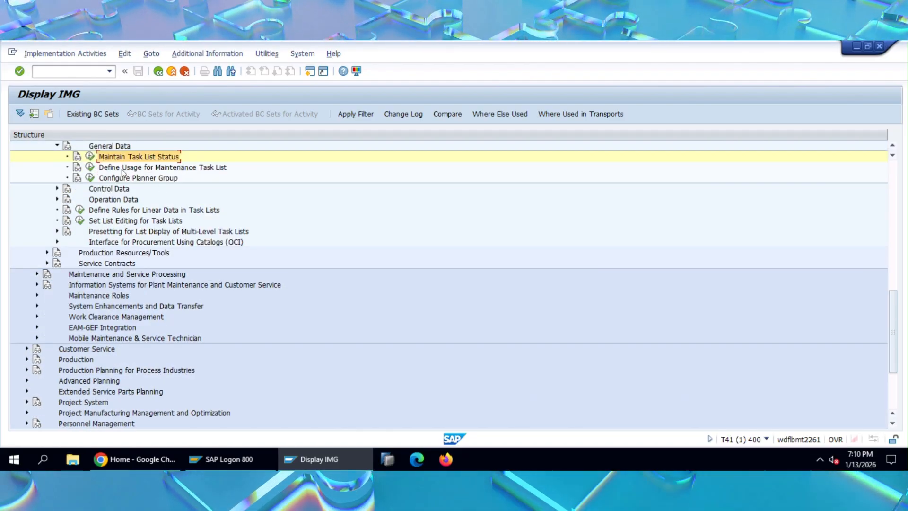
pyautogui.click(90, 168)
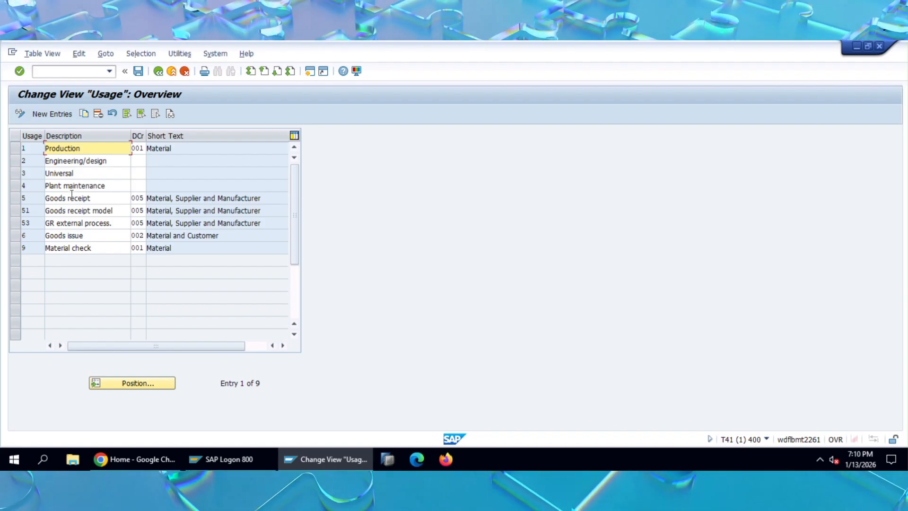
pyautogui.click(16, 187)
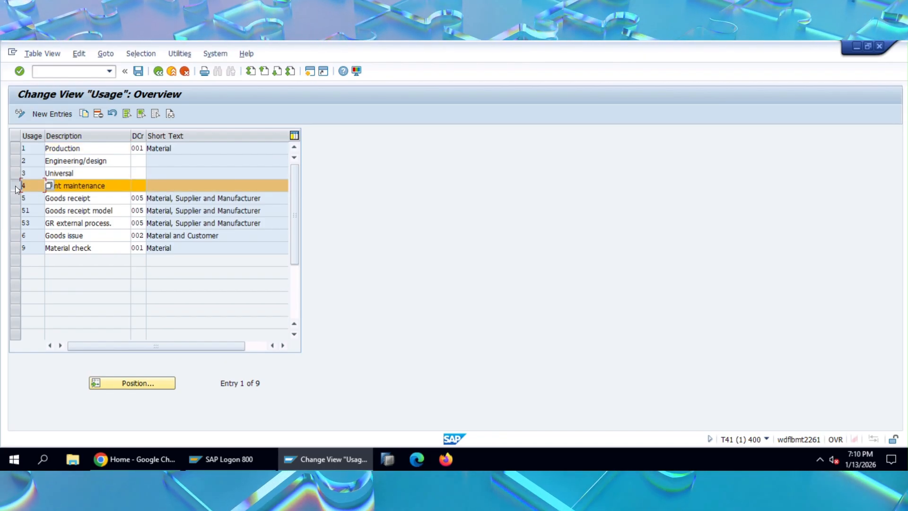
pyautogui.click(159, 72)
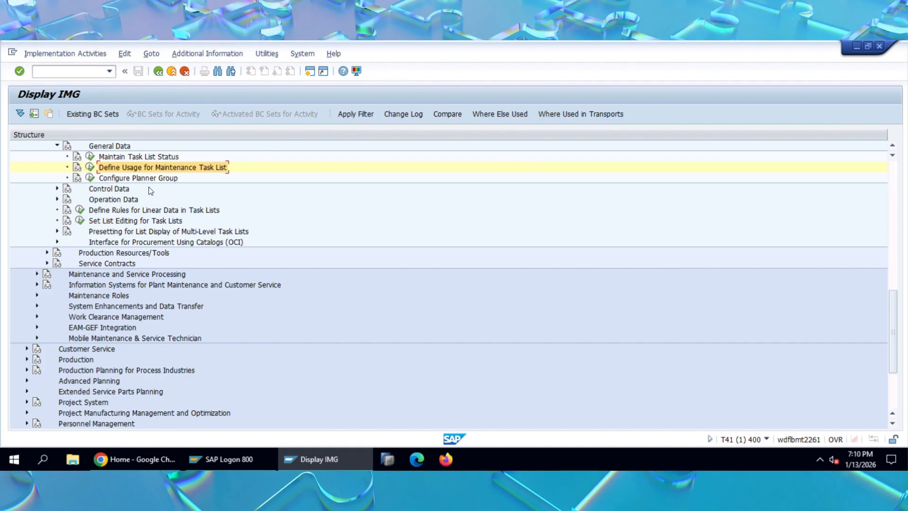
# Open Configure Planner Group, look through the maintenance planner groups of plant 1010, and return to the IMG structure.
pyautogui.click(89, 178)
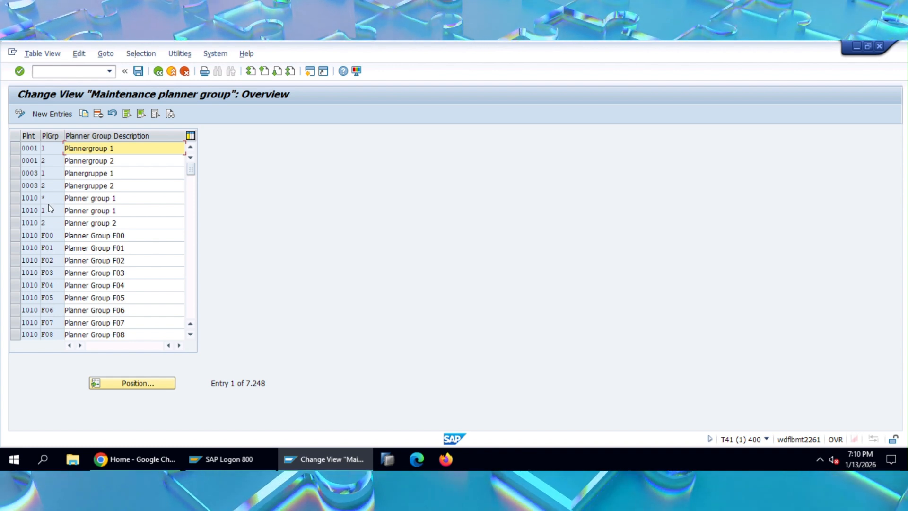
pyautogui.scroll(-3, 51, 208)
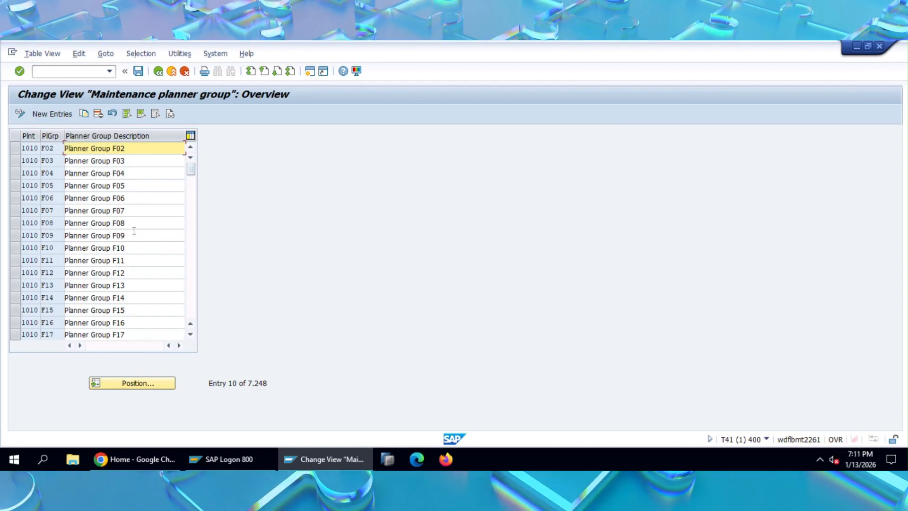
pyautogui.scroll(-2, 134, 231)
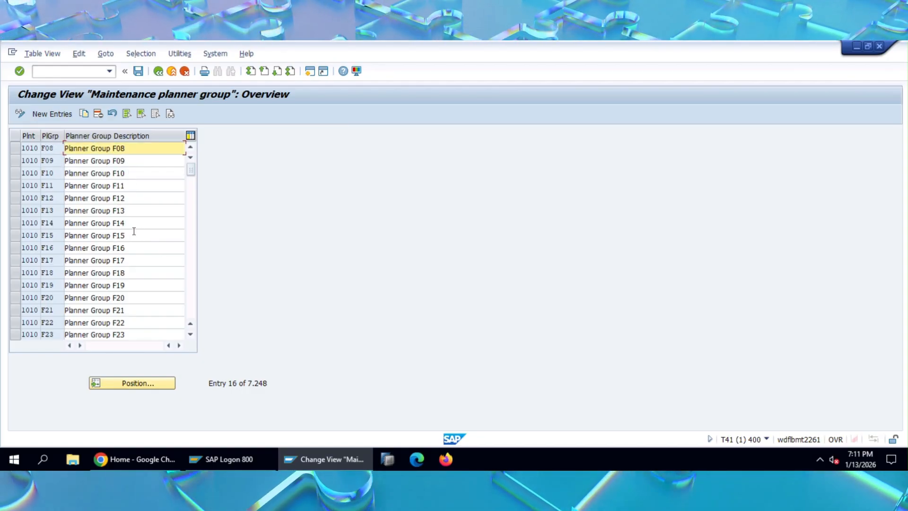
pyautogui.scroll(-3, 134, 222)
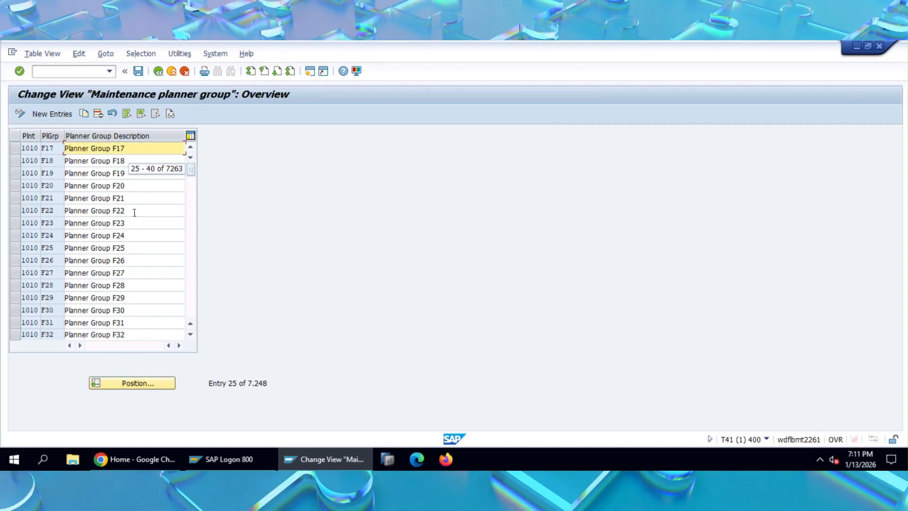
pyautogui.click(157, 74)
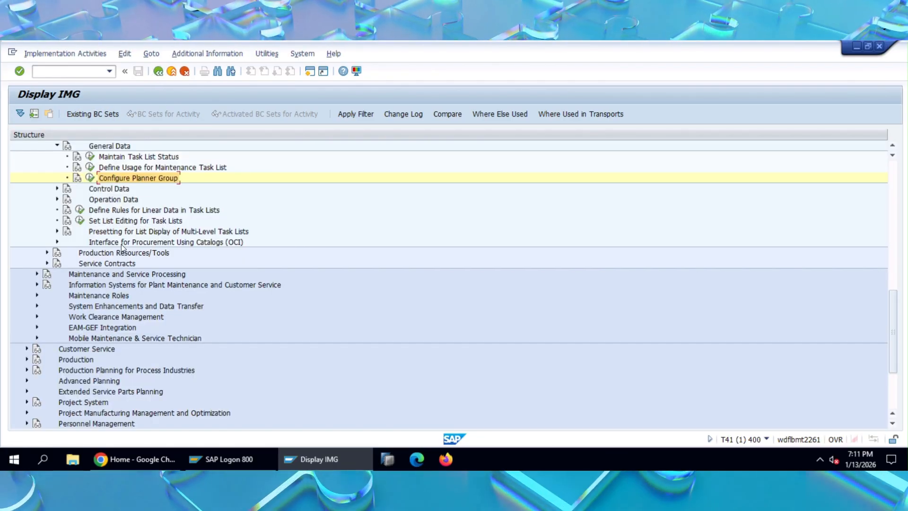
# Collapse General Data, expand Control Data, and display the number range intervals for general maintenance task lists.
pyautogui.scroll(6, 95, 231)
pyautogui.scroll(-2, 93, 287)
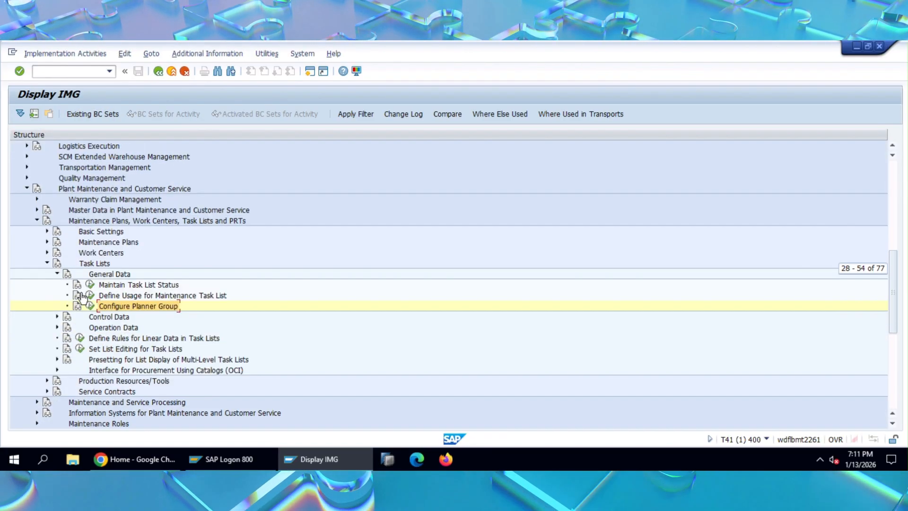
pyautogui.click(56, 274)
pyautogui.click(56, 284)
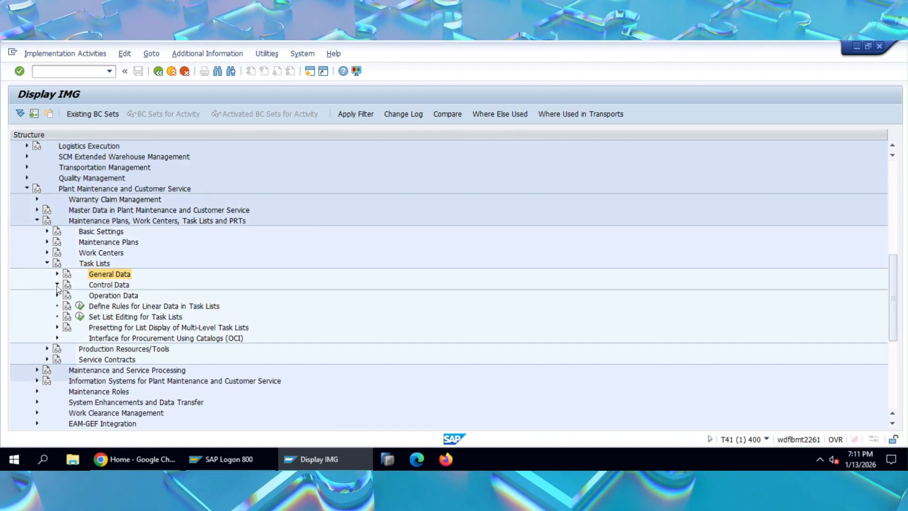
pyautogui.scroll(-4, 184, 252)
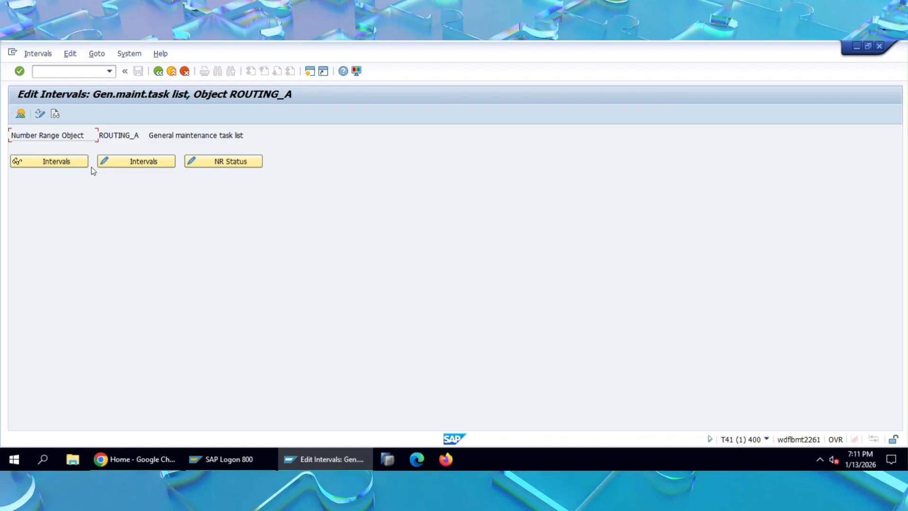
pyautogui.click(61, 165)
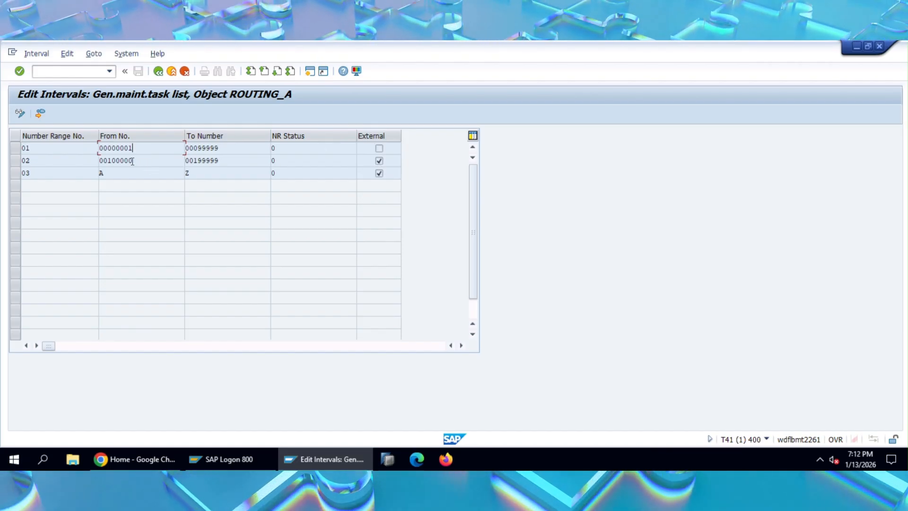
# Examine number ranges 02 and 03 of the general maintenance task list, and leave the interval display.
pyautogui.click(145, 162)
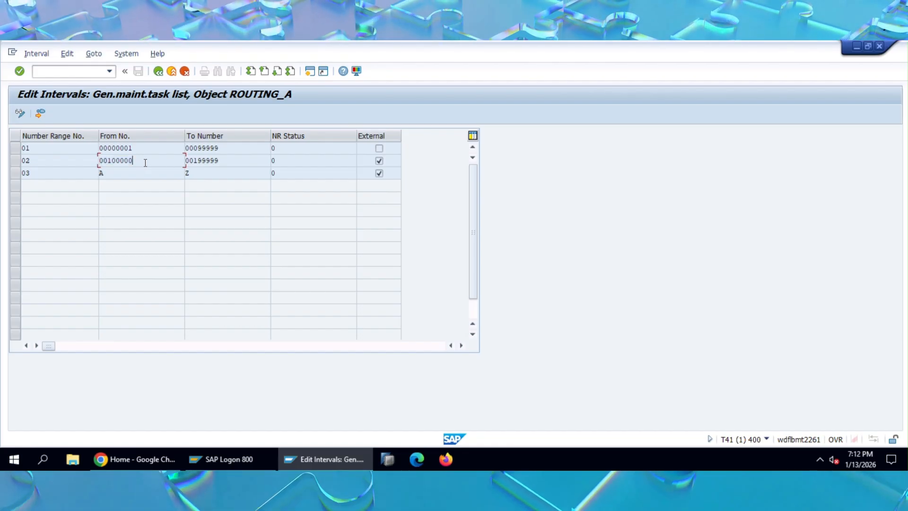
pyautogui.press('Tab')
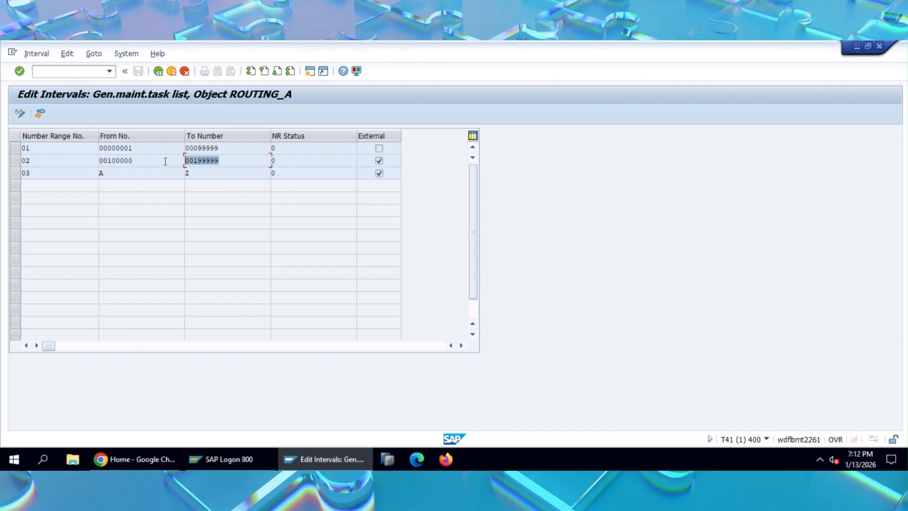
pyautogui.click(113, 173)
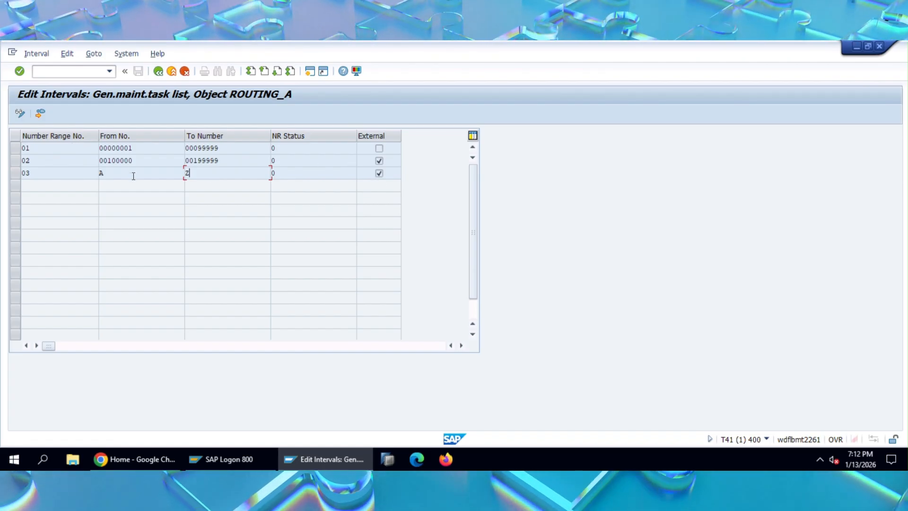
pyautogui.click(157, 73)
# Open the general maintenance task list intervals in change mode, check the line insertion option, and return to the IMG structure.
pyautogui.click(142, 163)
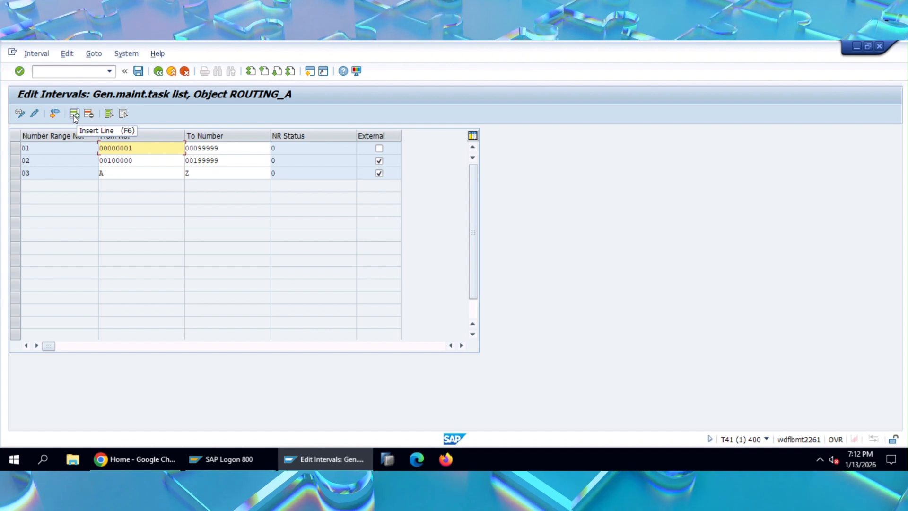
pyautogui.click(159, 73)
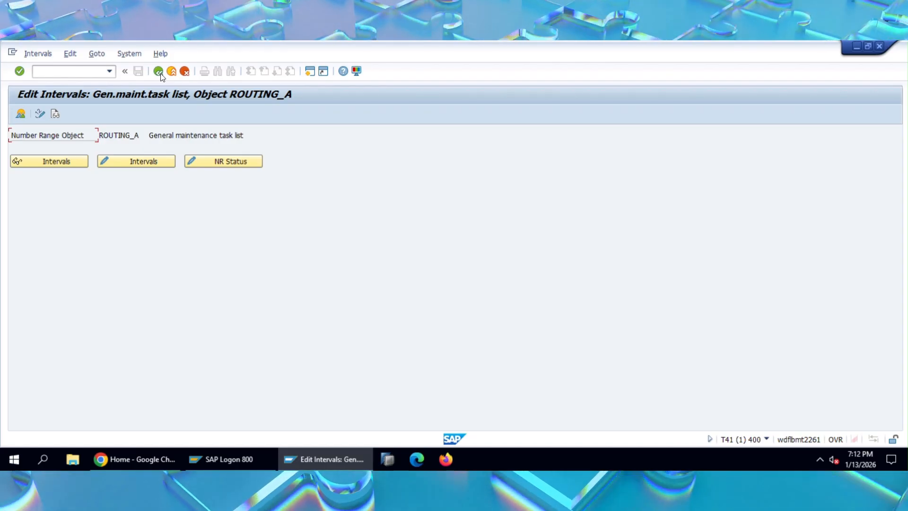
pyautogui.click(160, 73)
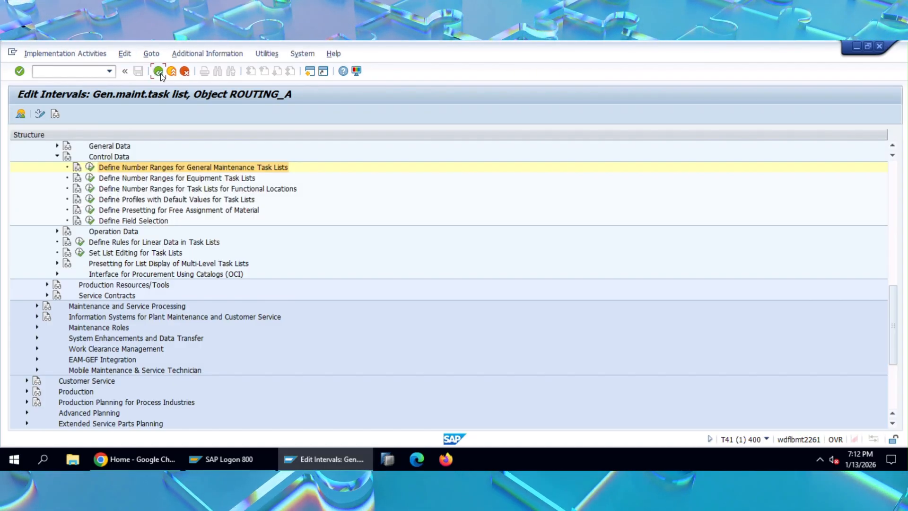
# Open the number ranges for equipment task lists, view the intervals in change mode, and leave the interval table.
pyautogui.click(90, 179)
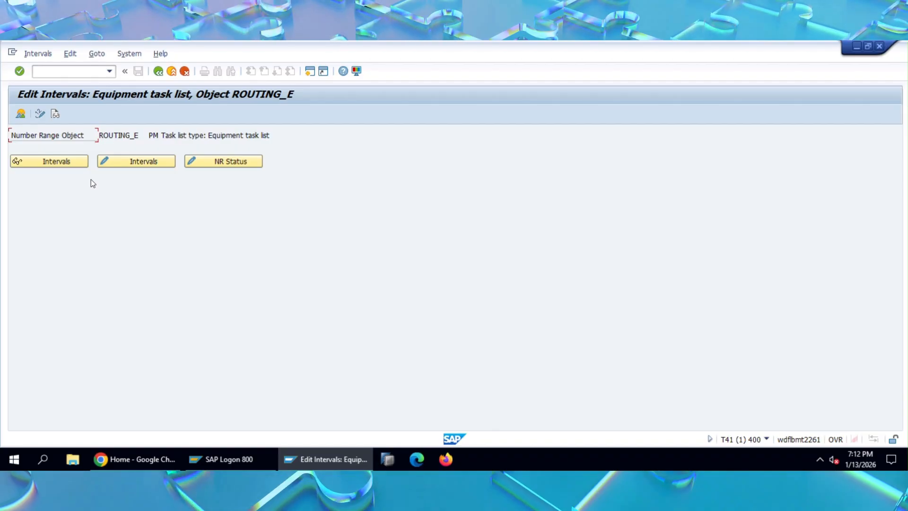
pyautogui.click(112, 161)
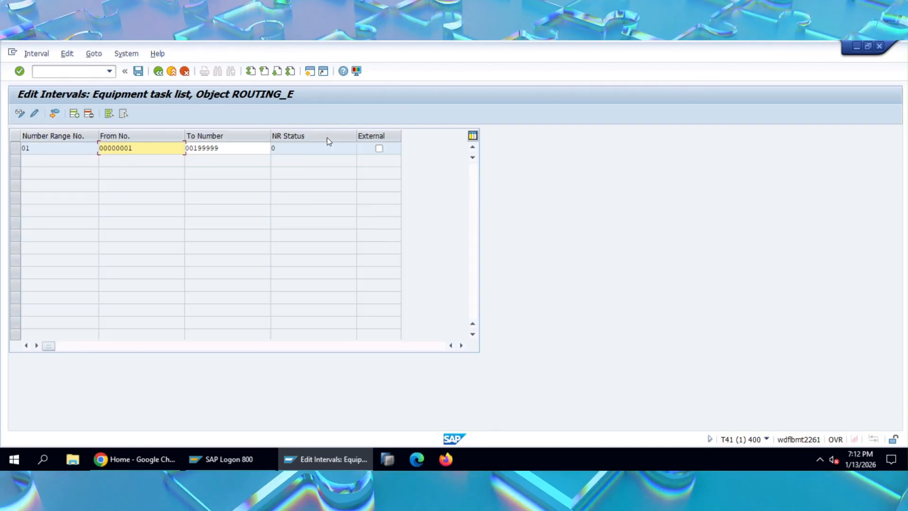
pyautogui.click(165, 71)
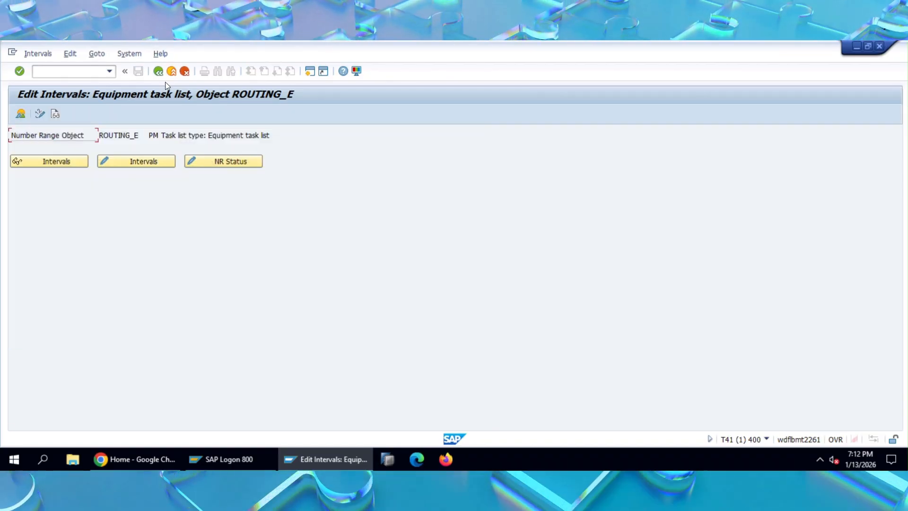
# Open the number ranges for functional location task lists, view the intervals in change mode, and return to the IMG structure.
pyautogui.click(170, 71)
pyautogui.click(90, 189)
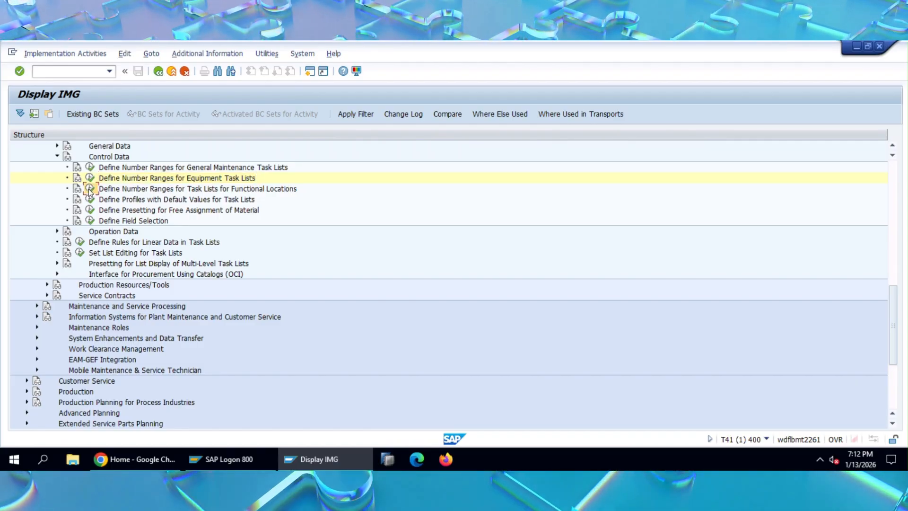
pyautogui.click(152, 161)
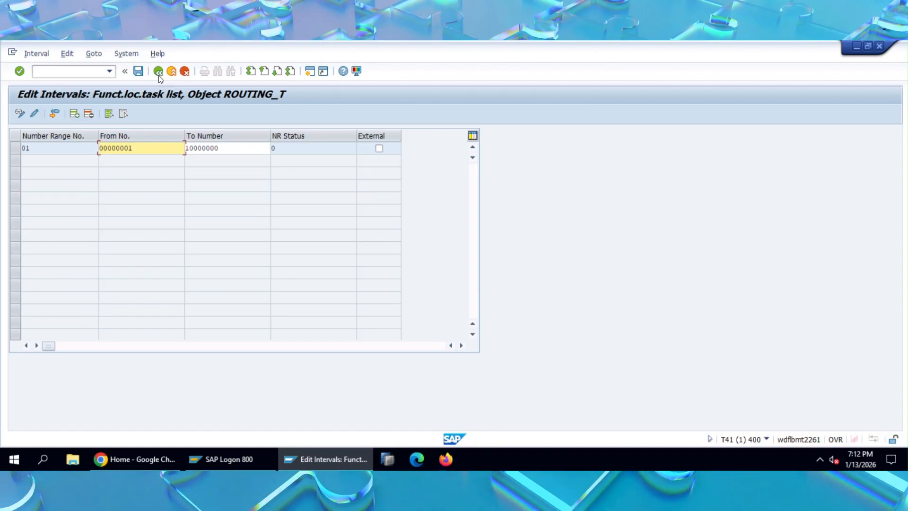
pyautogui.click(158, 73)
pyautogui.click(158, 72)
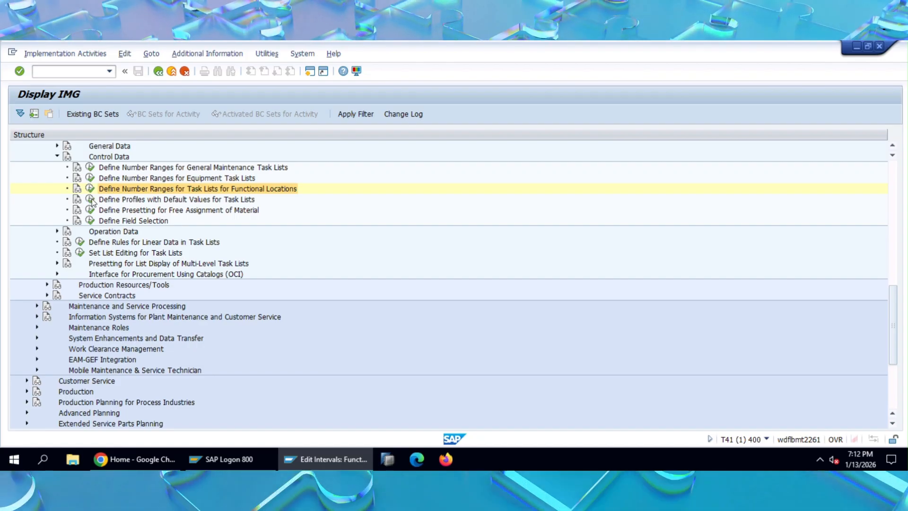
# Open the profiles with default values for task lists, and start transaction IA01 in a new session.
pyautogui.doubleClick(129, 212)
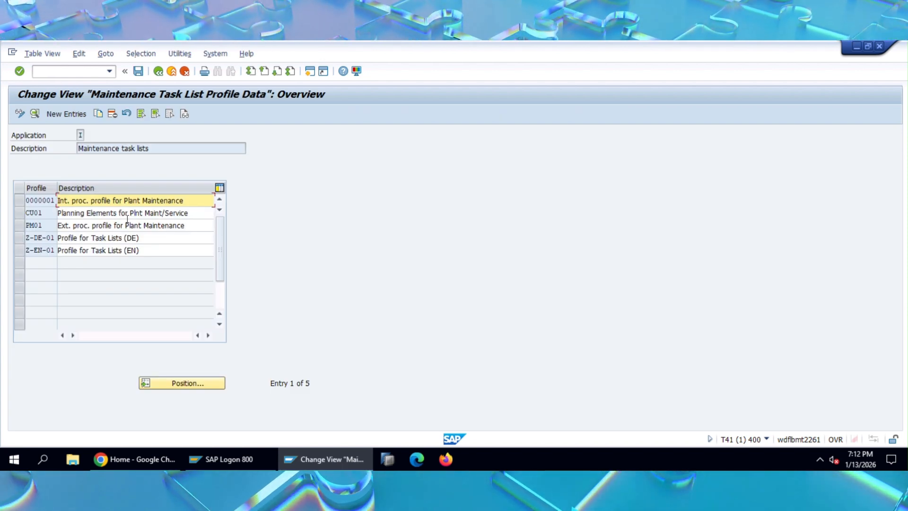
pyautogui.click(310, 72)
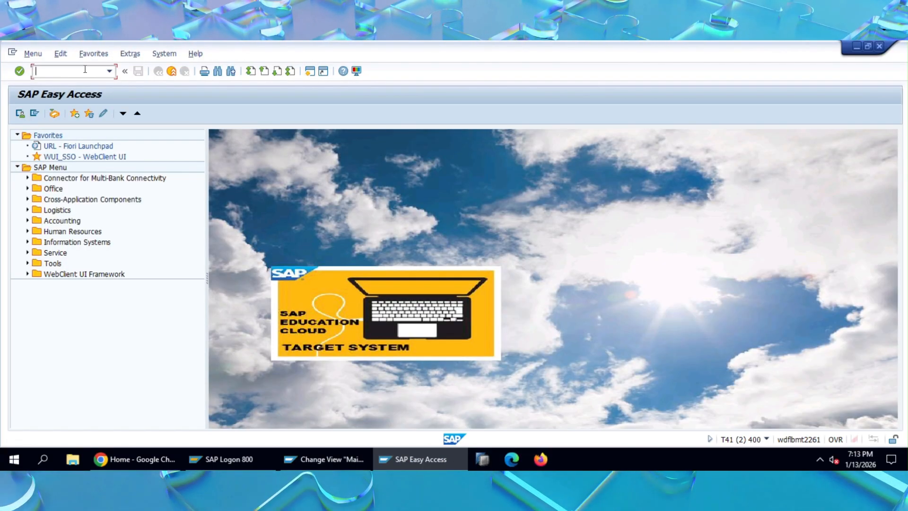
pyautogui.write('ia01')
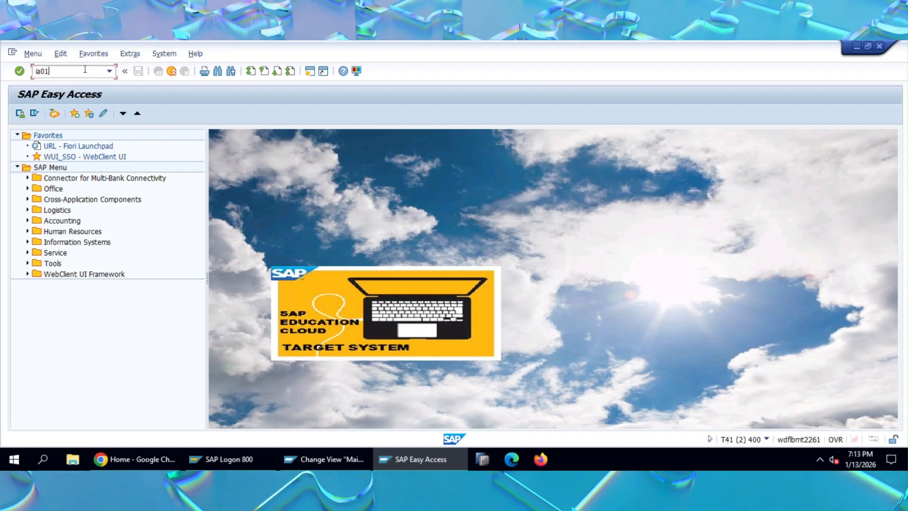
pyautogui.press('Return')
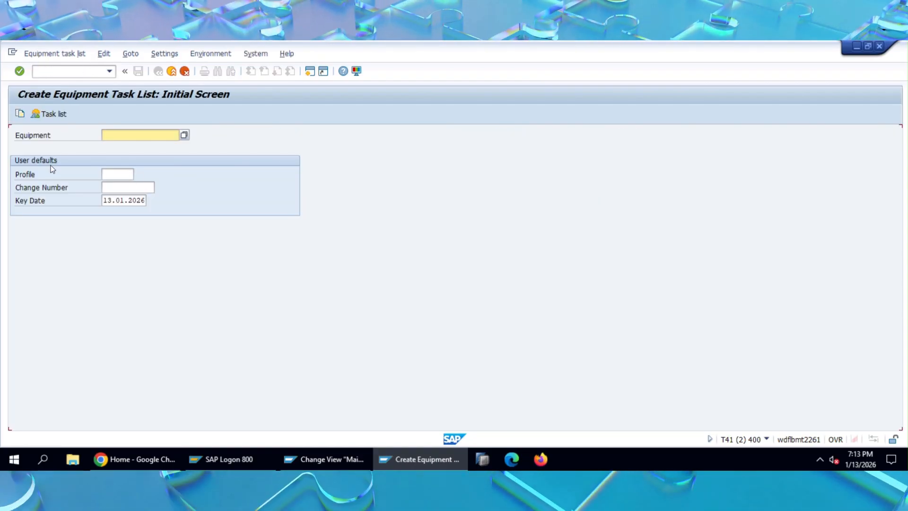
# View the profiles selectable for a new equipment task list, close the list, and switch back to the profile customizing session.
pyautogui.click(135, 176)
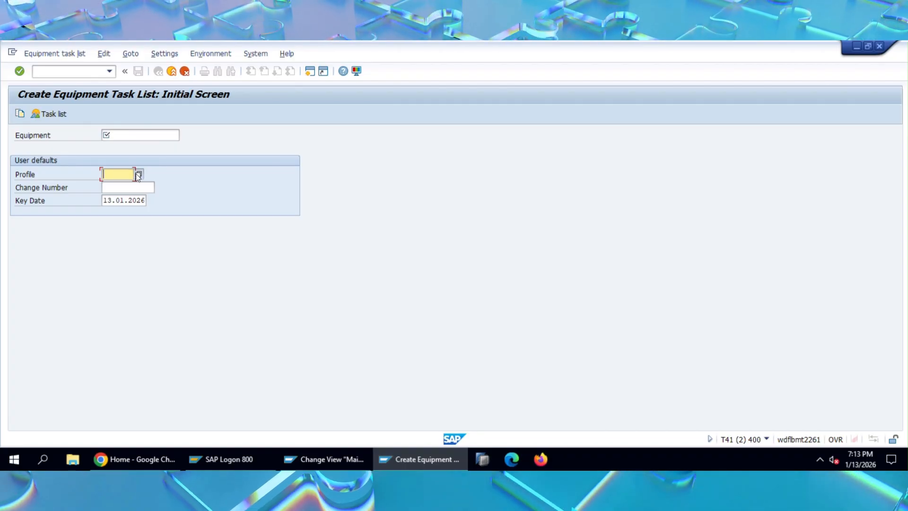
pyautogui.click(136, 176)
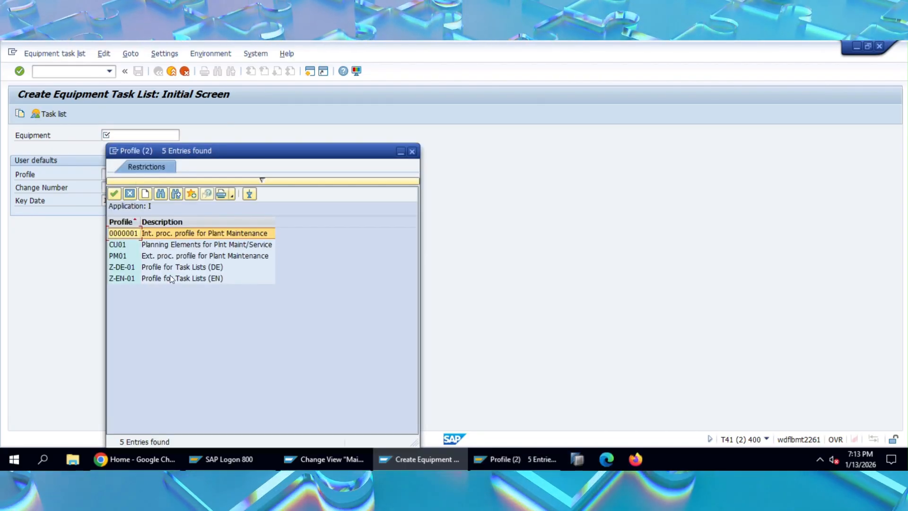
pyautogui.click(412, 152)
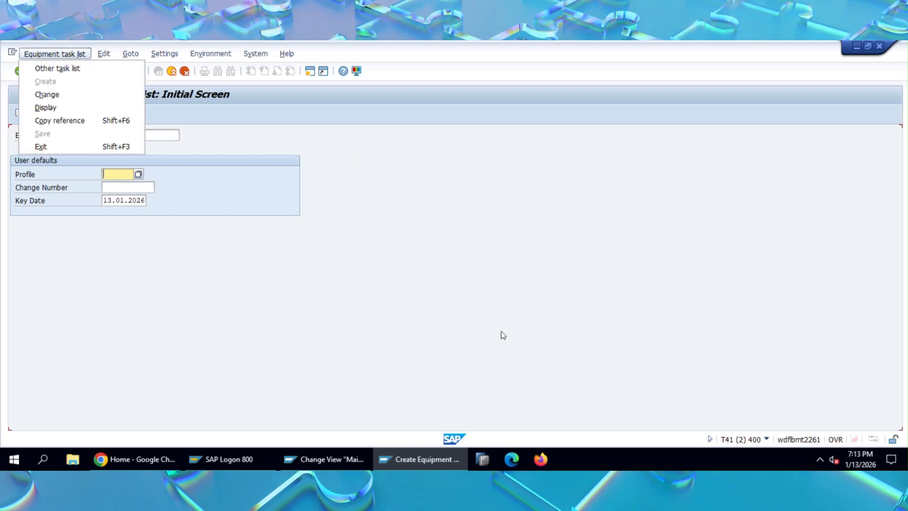
pyautogui.click(340, 456)
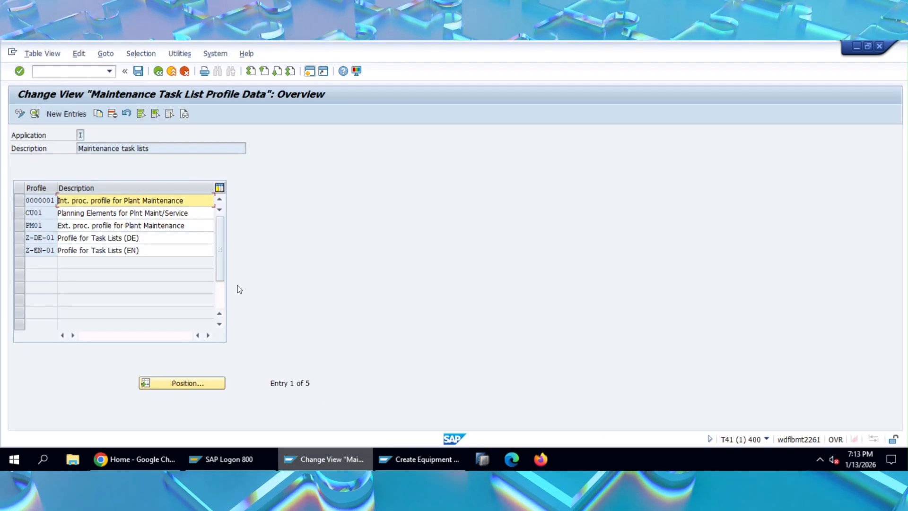
# Open the details of profile PM01 and examine its general, internal processing, external processing, procurement and header defaults.
pyautogui.doubleClick(47, 230)
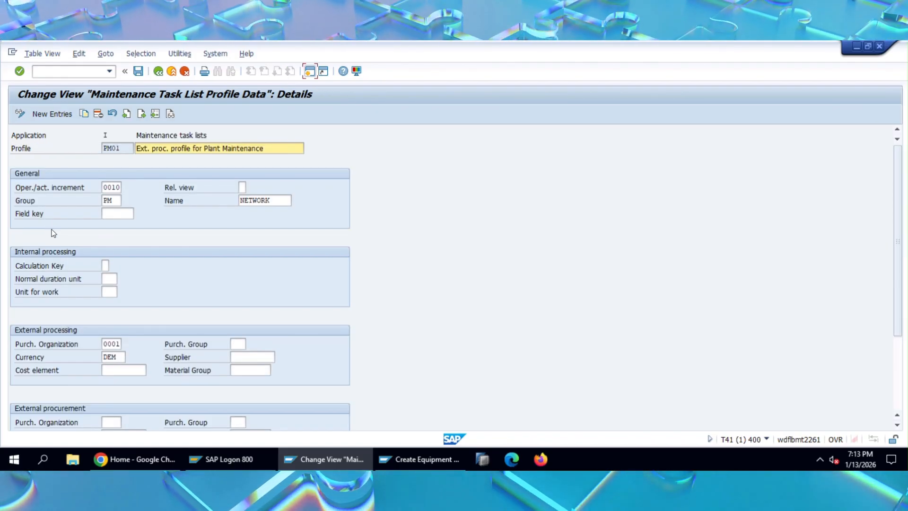
pyautogui.click(113, 188)
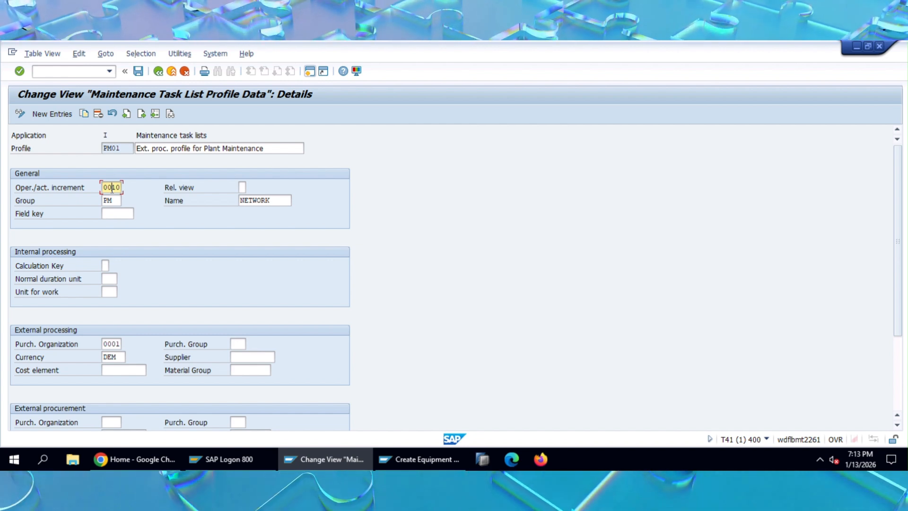
pyautogui.scroll(-1, 109, 220)
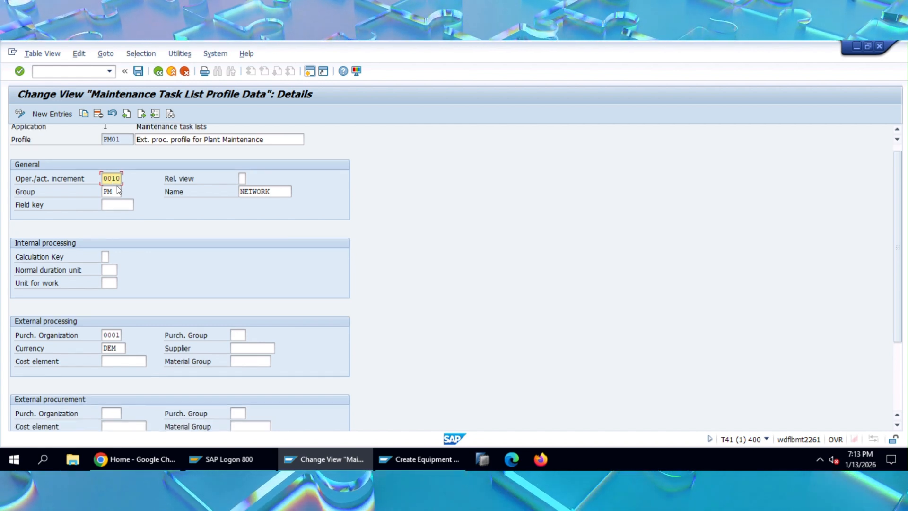
pyautogui.scroll(-2, 120, 235)
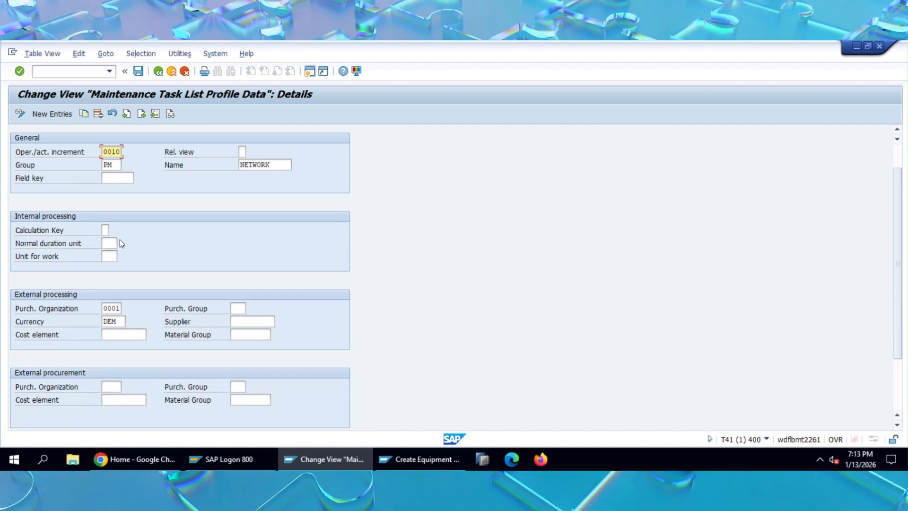
pyautogui.doubleClick(117, 321)
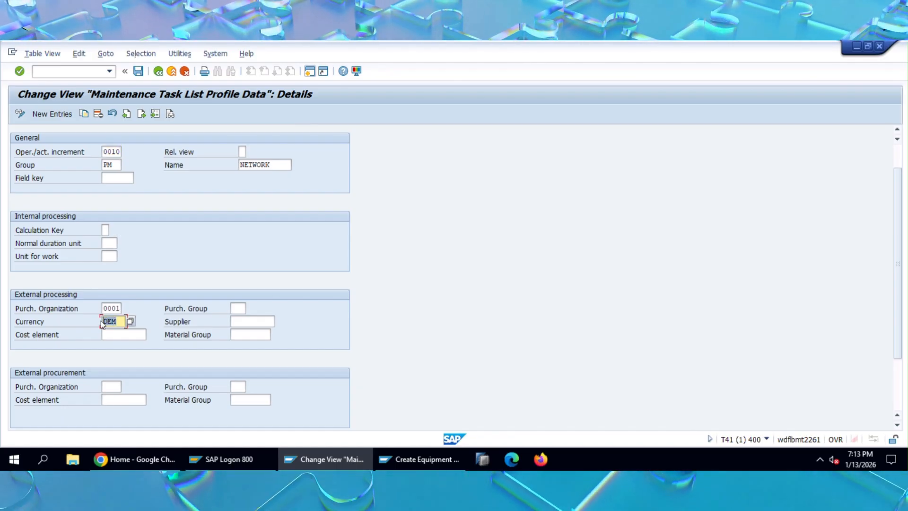
pyautogui.scroll(-2, 118, 325)
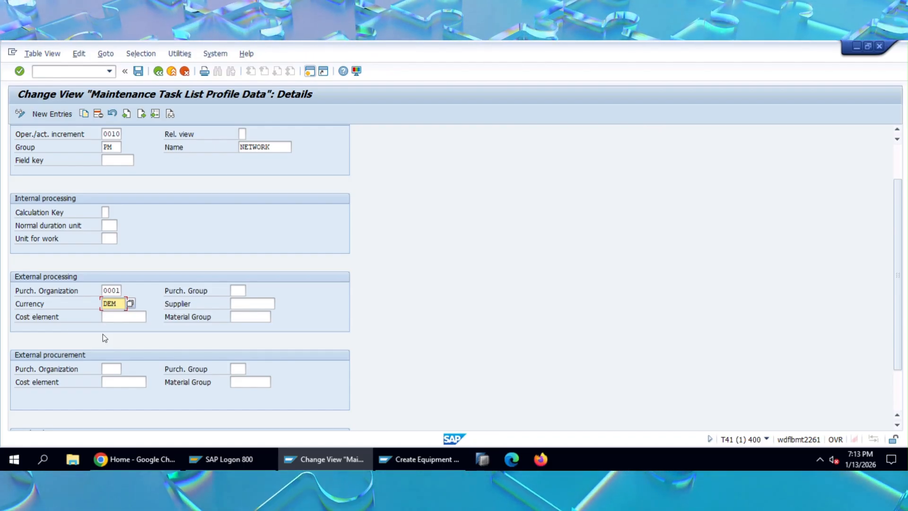
pyautogui.scroll(-3, 103, 334)
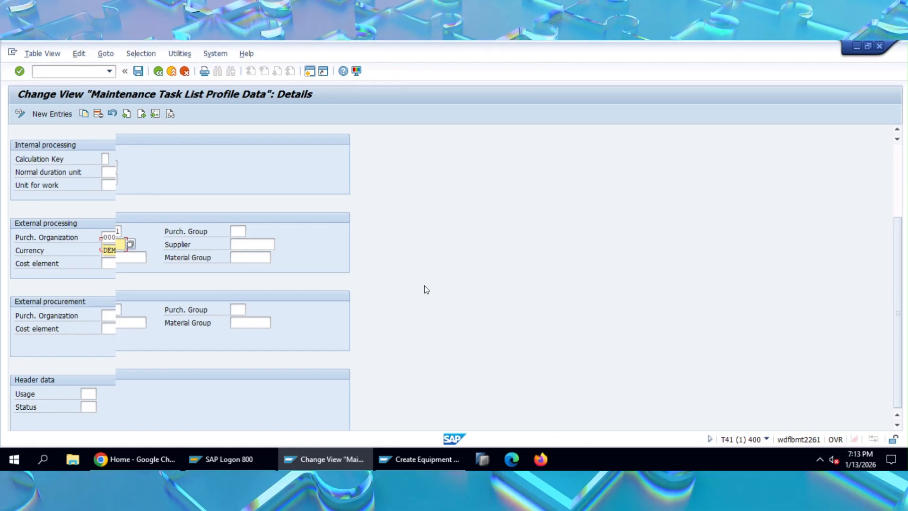
# Check the unit for work field of profile PM01, and cancel out of its details to the profile overview.
pyautogui.scroll(5, 424, 285)
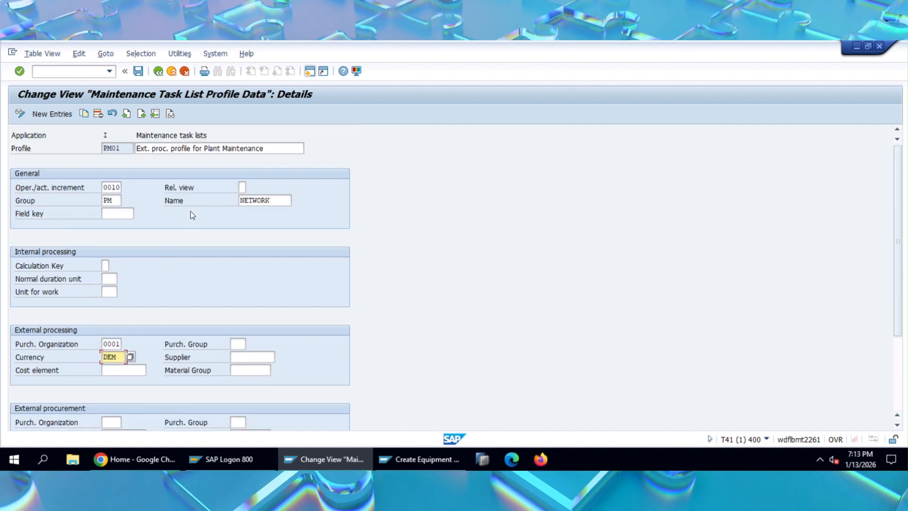
pyautogui.click(113, 294)
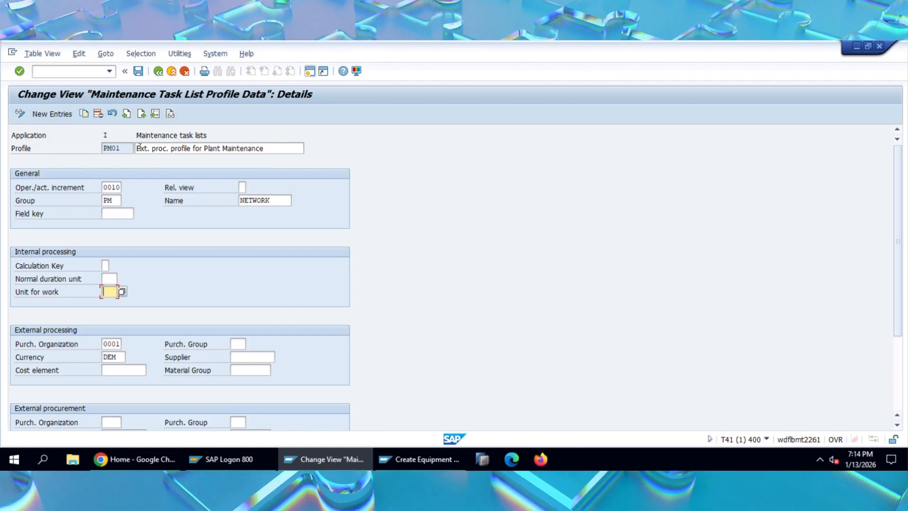
pyautogui.click(158, 72)
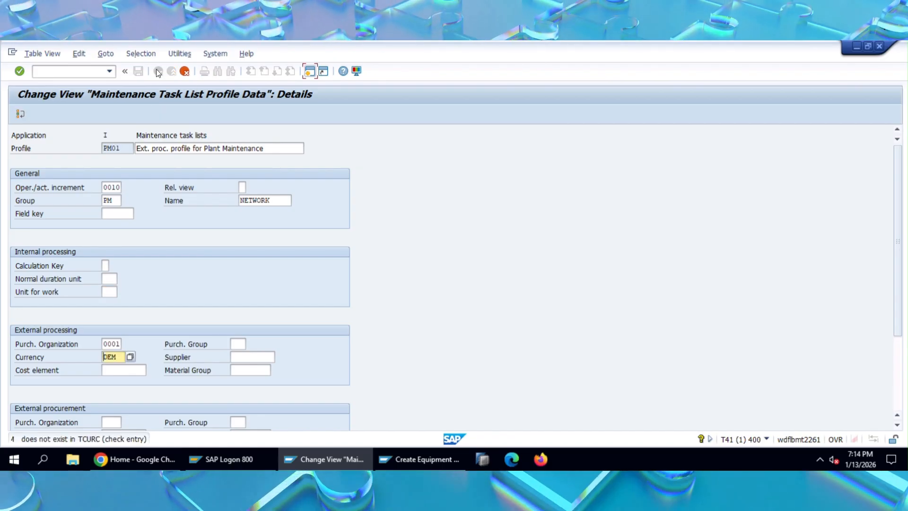
pyautogui.click(184, 72)
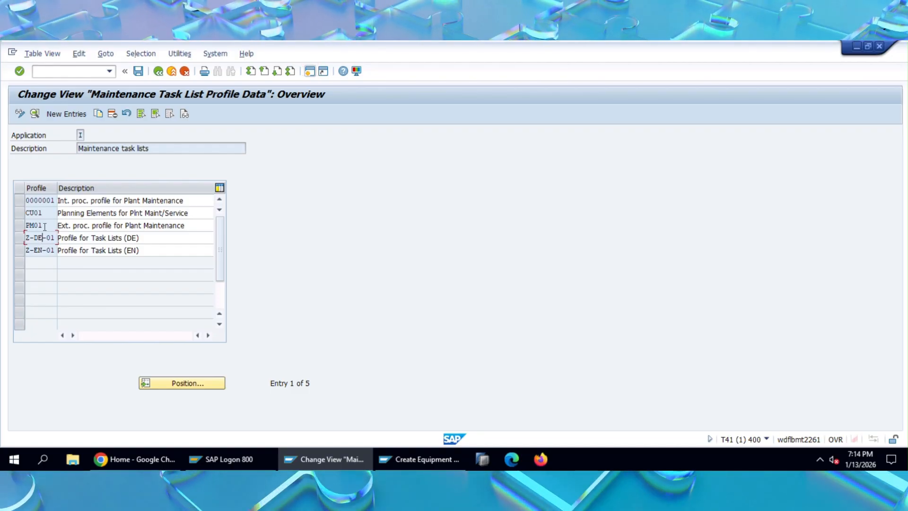
# Open profile 0000001, examine its unit for work and normal duration unit, and return to the IMG structure.
pyautogui.doubleClick(46, 203)
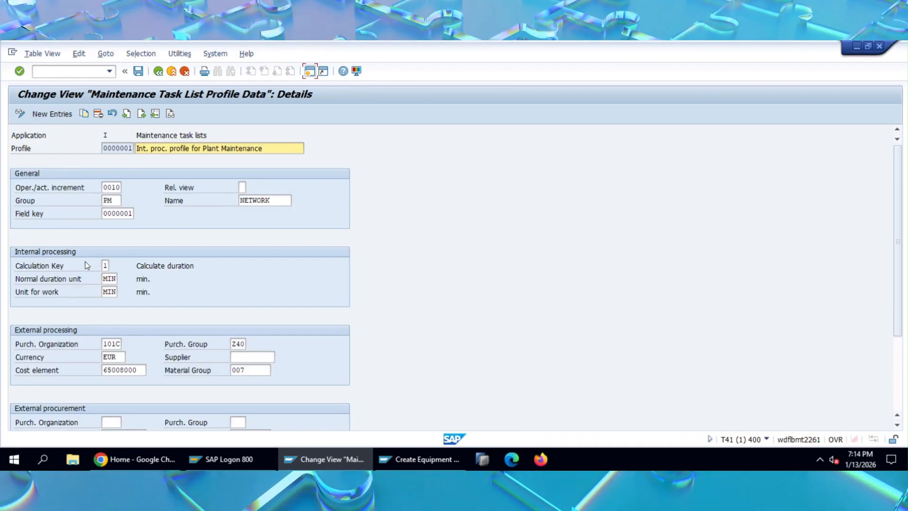
pyautogui.doubleClick(105, 290)
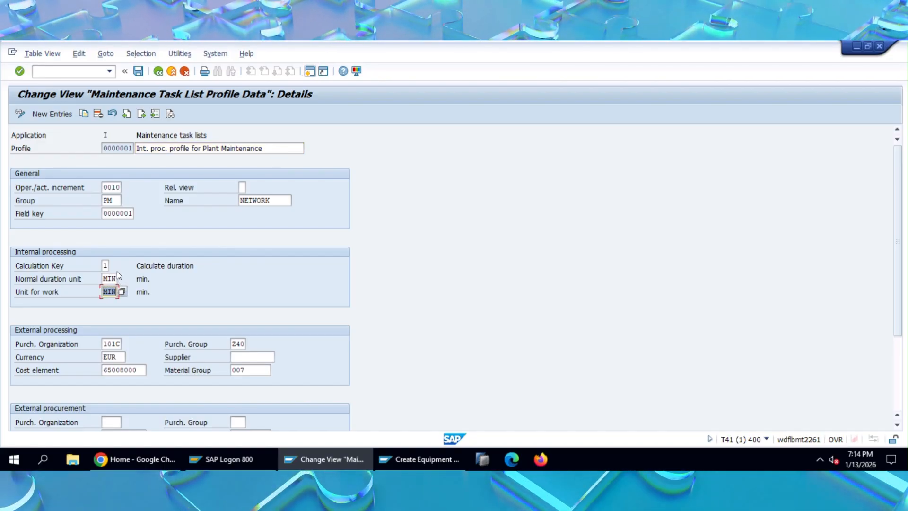
pyautogui.click(116, 278)
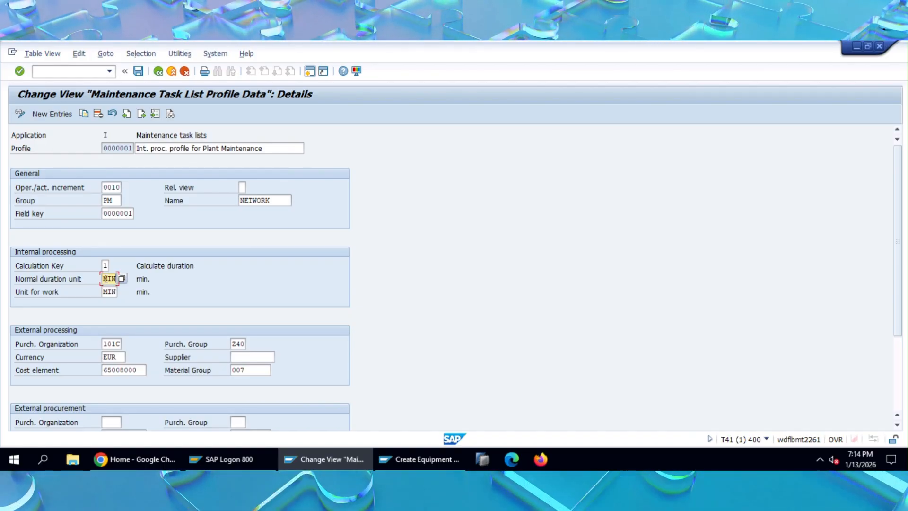
pyautogui.scroll(-1, 106, 279)
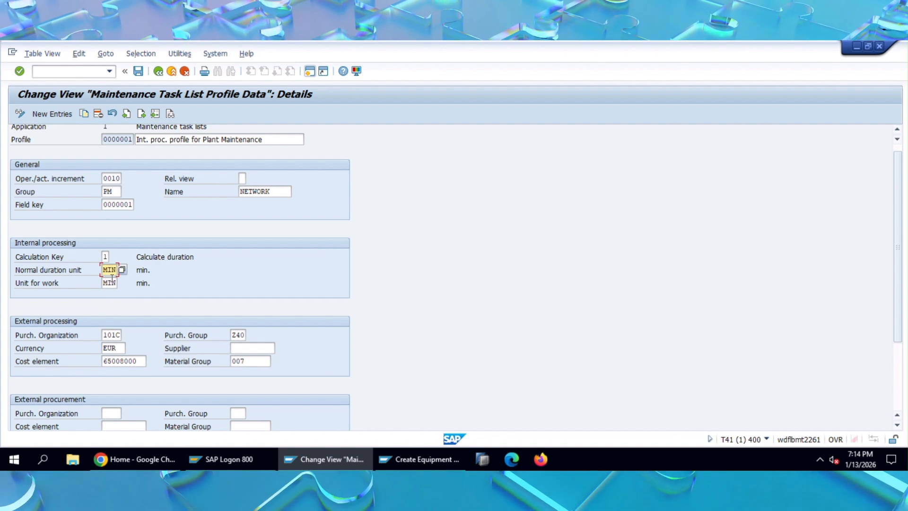
pyautogui.click(158, 71)
pyautogui.click(158, 72)
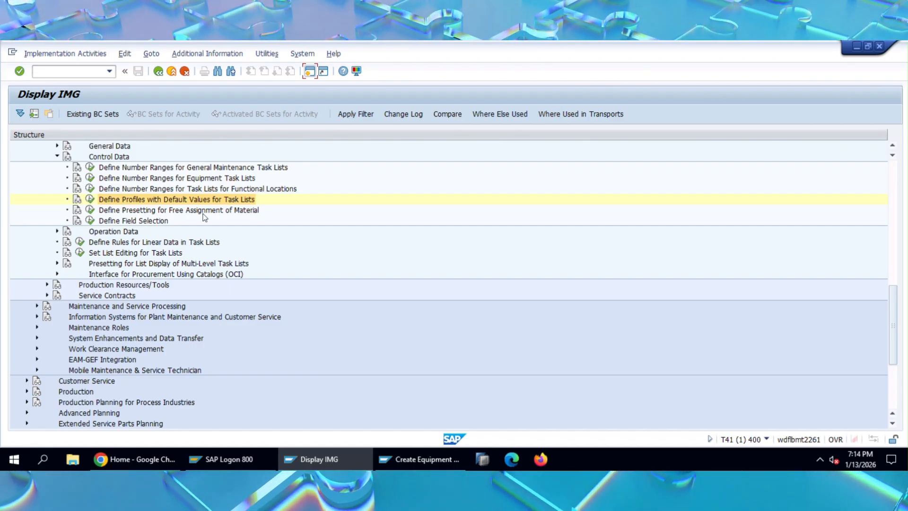
# Open the presetting for free assignment of material, check the BOM usage entry and its text, and return to the IMG structure.
pyautogui.click(90, 210)
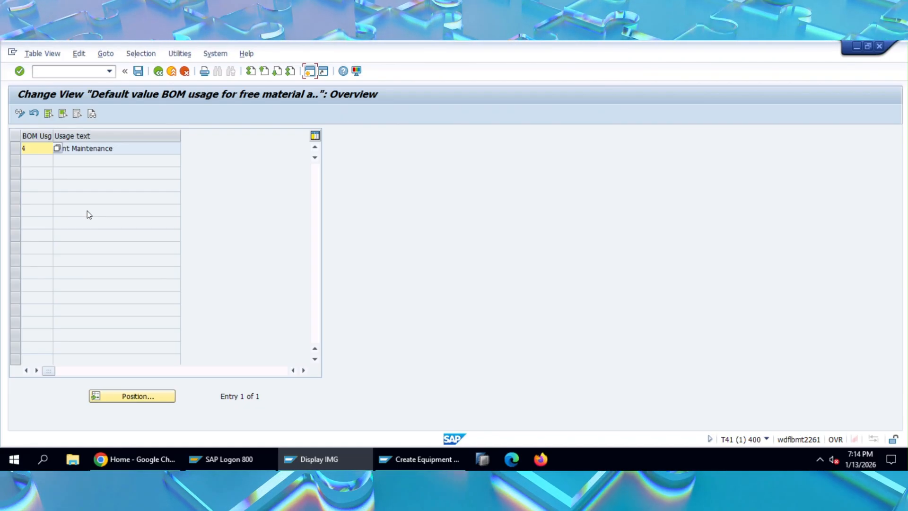
pyautogui.click(90, 148)
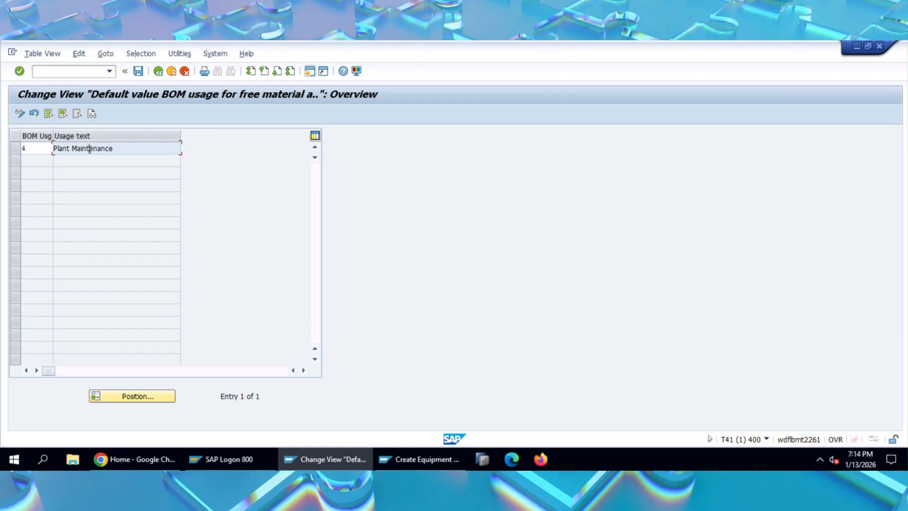
pyautogui.click(48, 149)
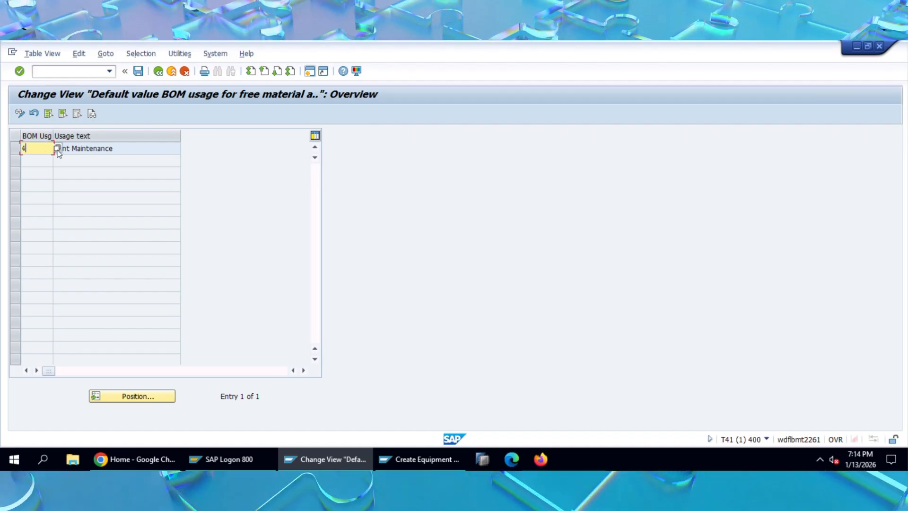
pyautogui.click(110, 149)
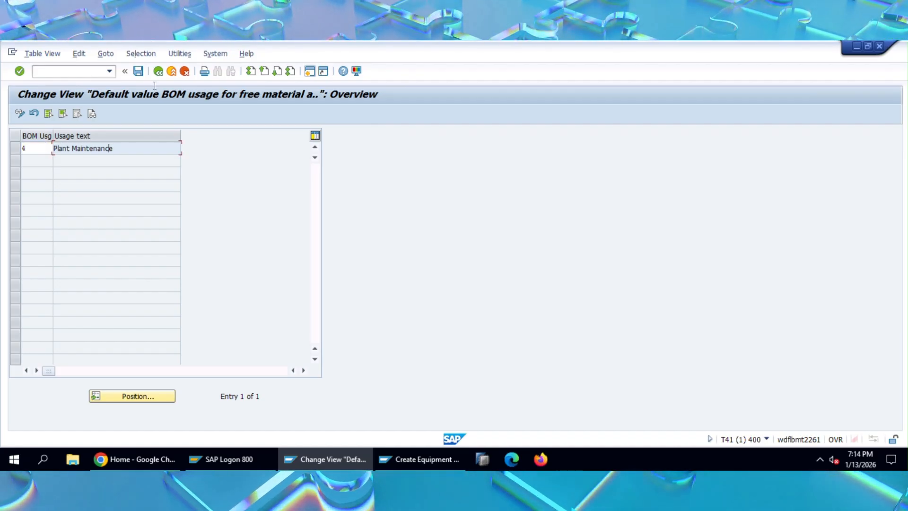
pyautogui.click(158, 71)
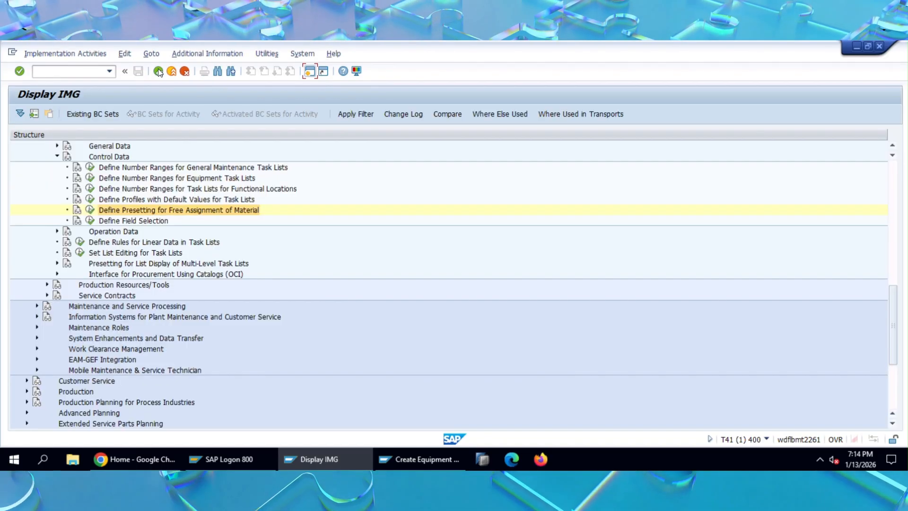
# View the field selection activities for task lists, close the activity list, and collapse the Control Data node.
pyautogui.click(89, 220)
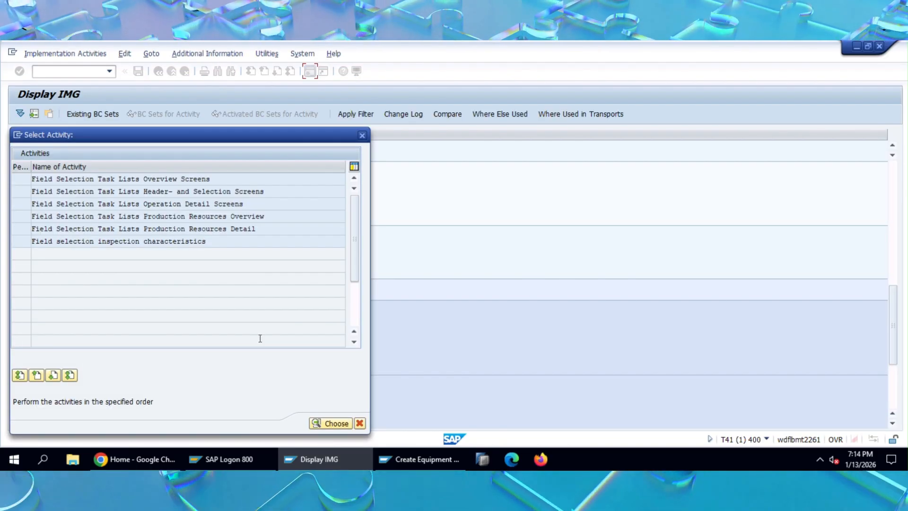
pyautogui.click(360, 423)
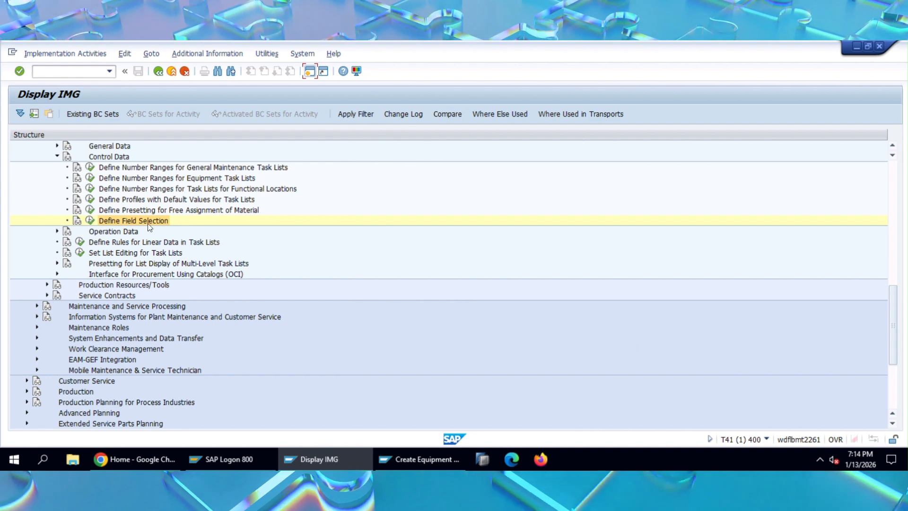
pyautogui.click(57, 157)
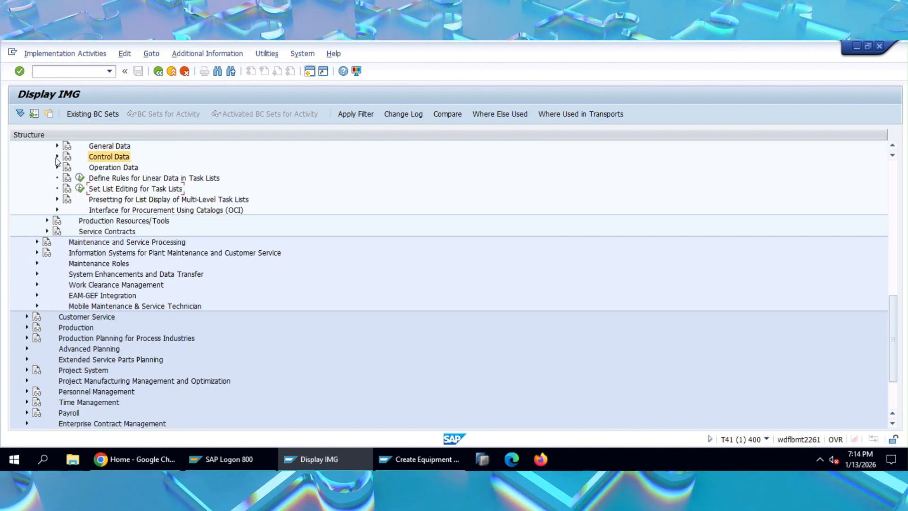
# Open the control keys under Operation Data, examine PM01's parameters, return to the IMG structure and collapse Operation Data.
pyautogui.click(56, 167)
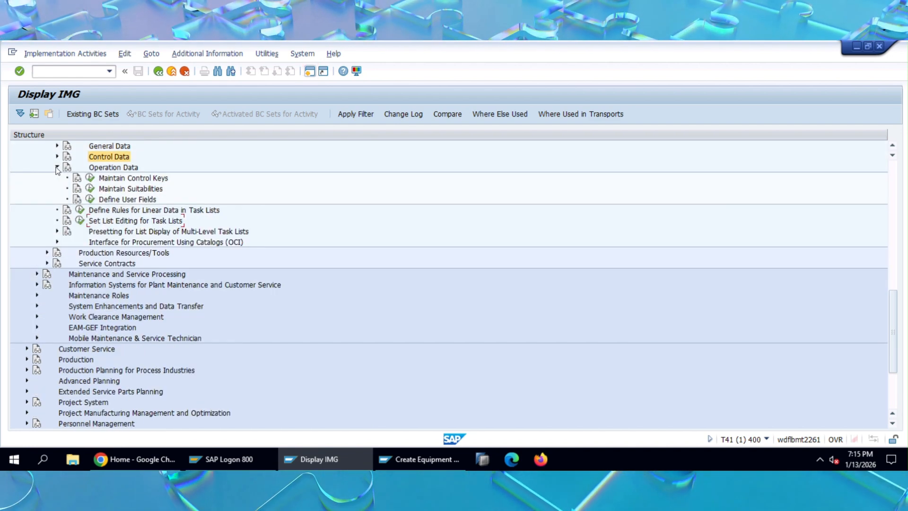
pyautogui.click(91, 178)
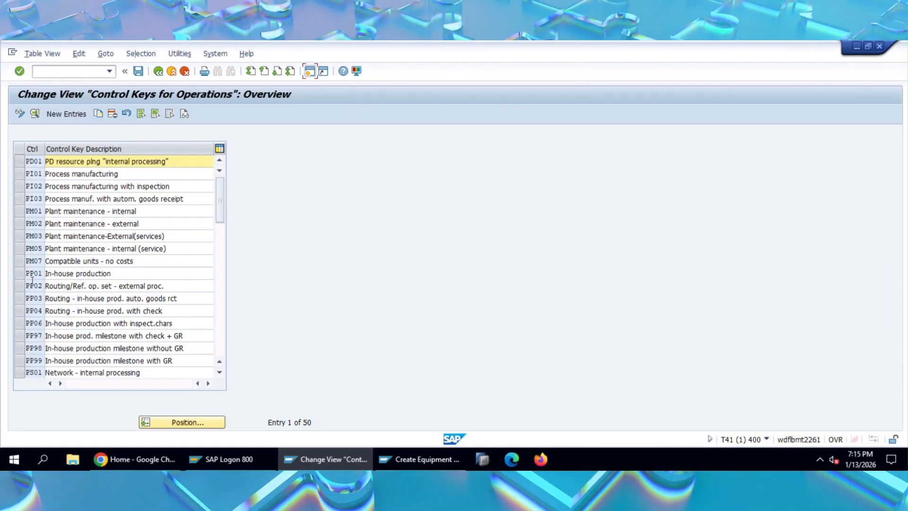
pyautogui.doubleClick(33, 211)
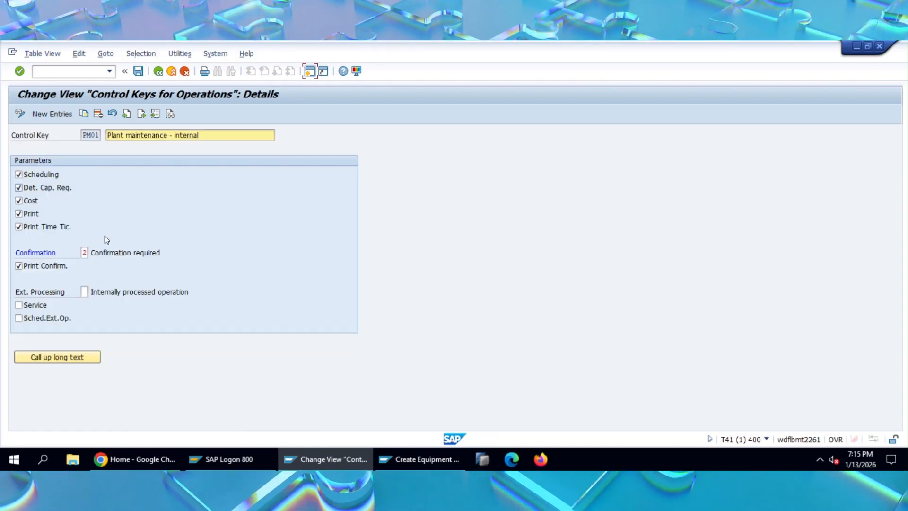
pyautogui.click(158, 72)
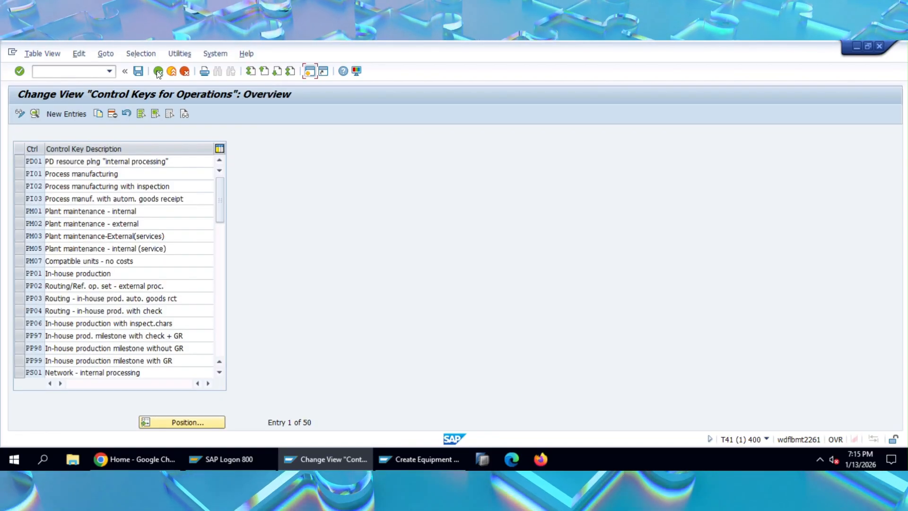
pyautogui.click(157, 72)
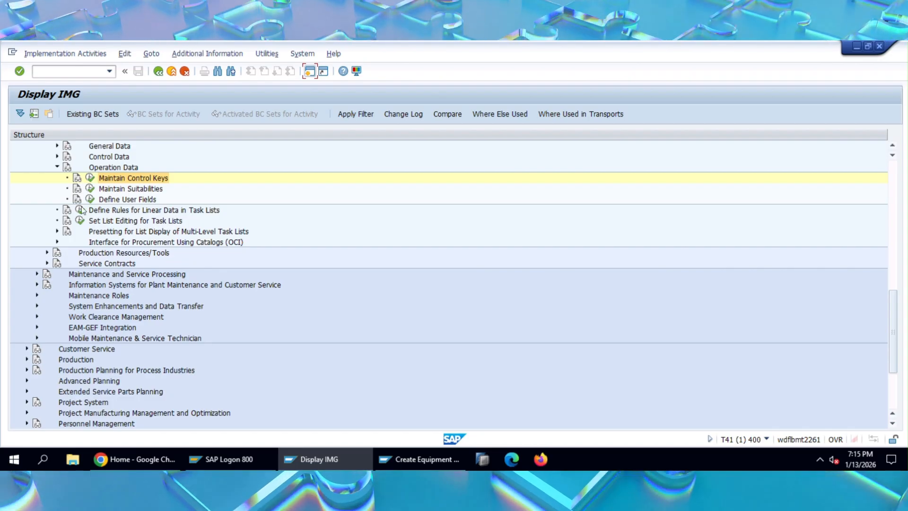
pyautogui.click(57, 168)
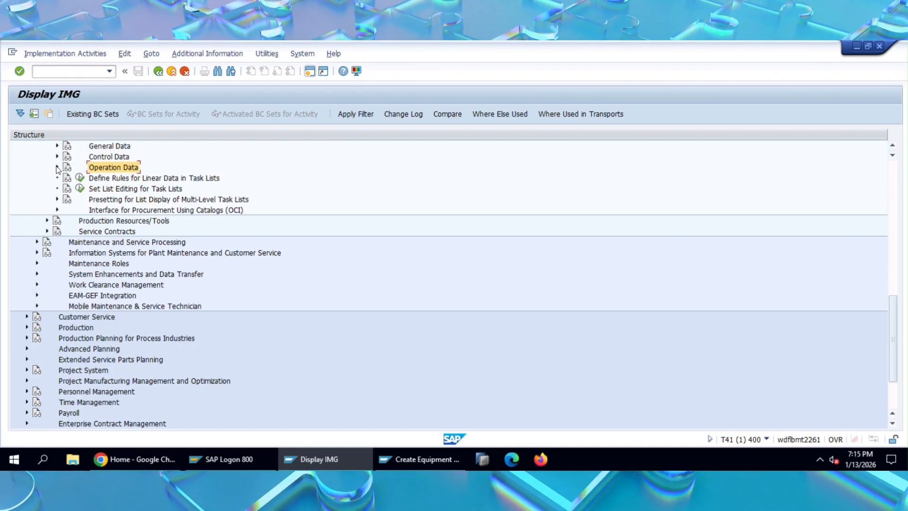
# Switch to the Create Equipment Task List session and show its transaction code in the status bar.
pyautogui.click(418, 459)
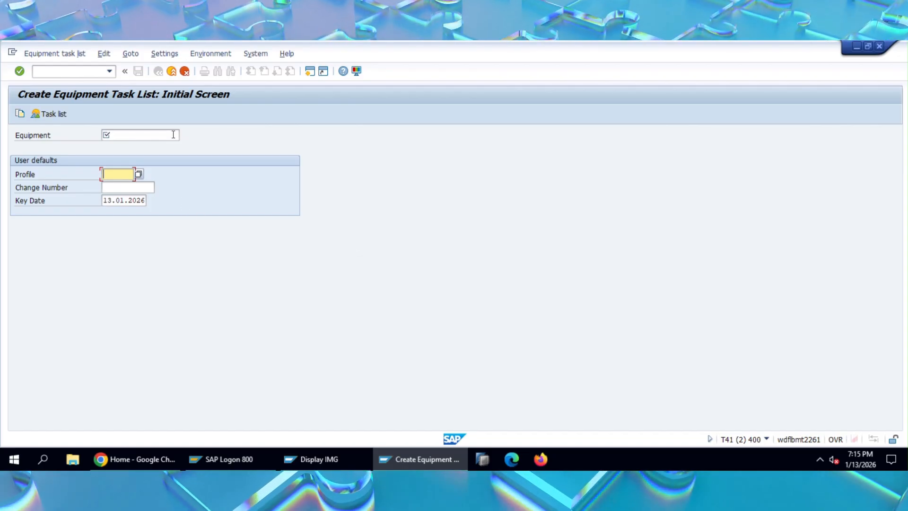
pyautogui.click(764, 440)
pyautogui.click(789, 393)
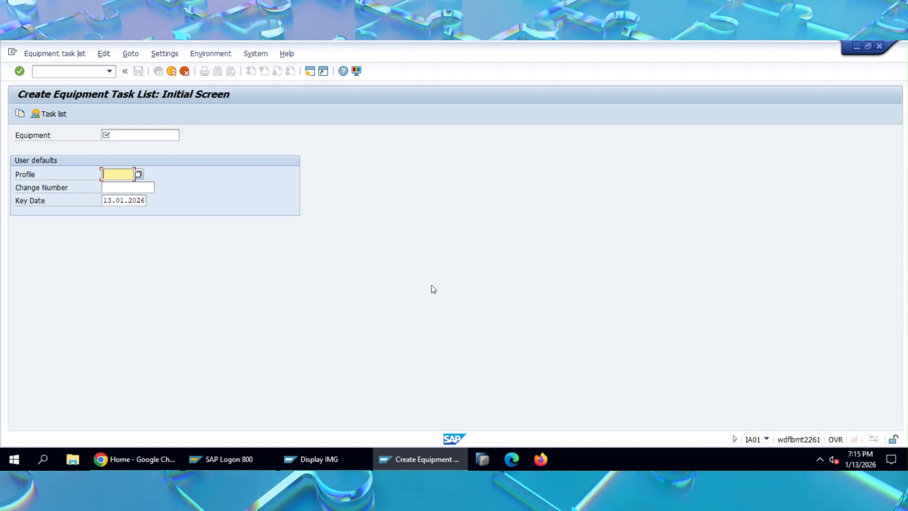
pyautogui.click(129, 134)
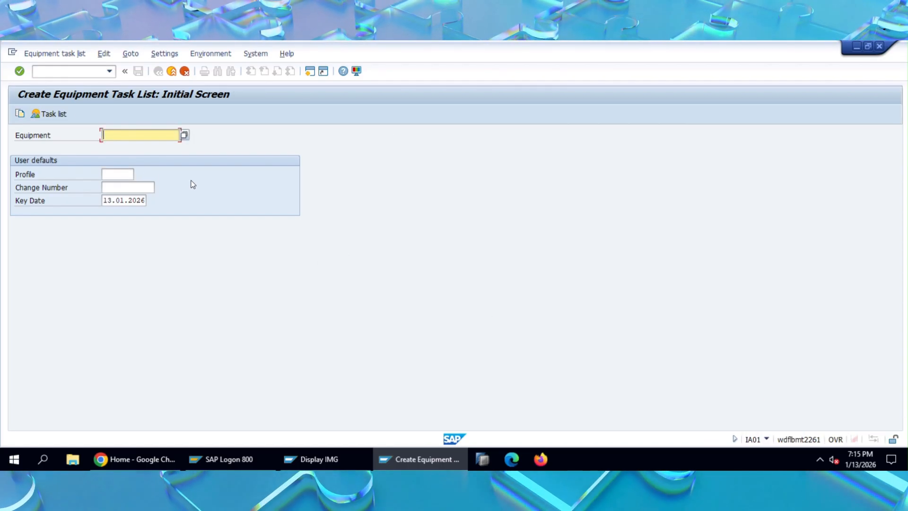
pyautogui.click(122, 173)
pyautogui.click(129, 136)
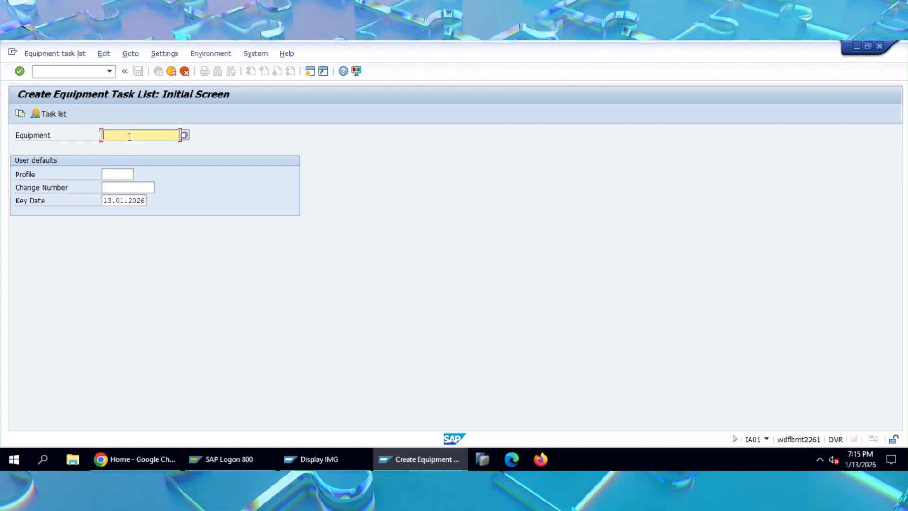
pyautogui.click(118, 173)
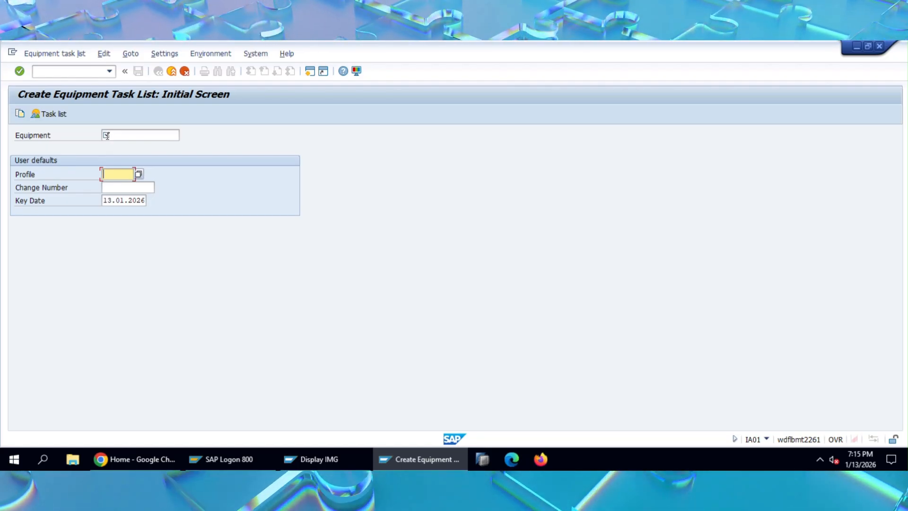
# Start a search for the Equipment field, leave the task list selection, and open the equipment selection instead.
pyautogui.click(161, 136)
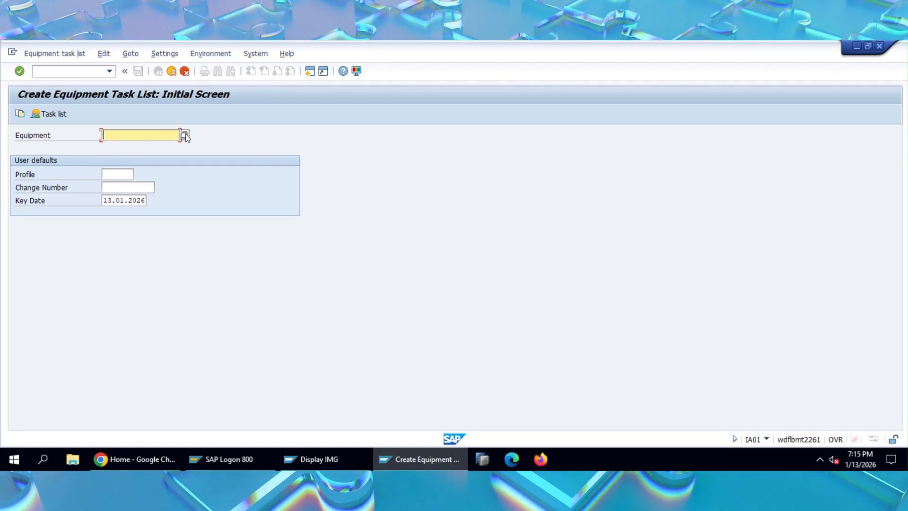
pyautogui.click(184, 136)
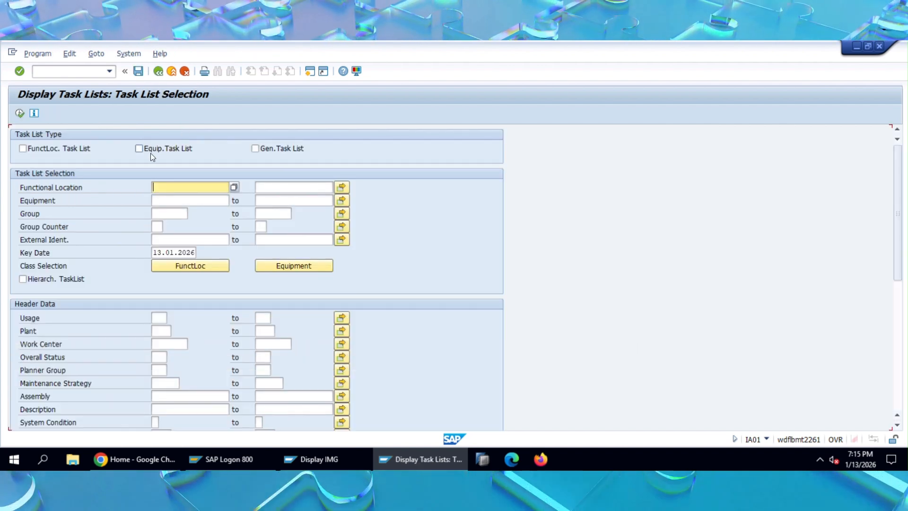
pyautogui.click(159, 72)
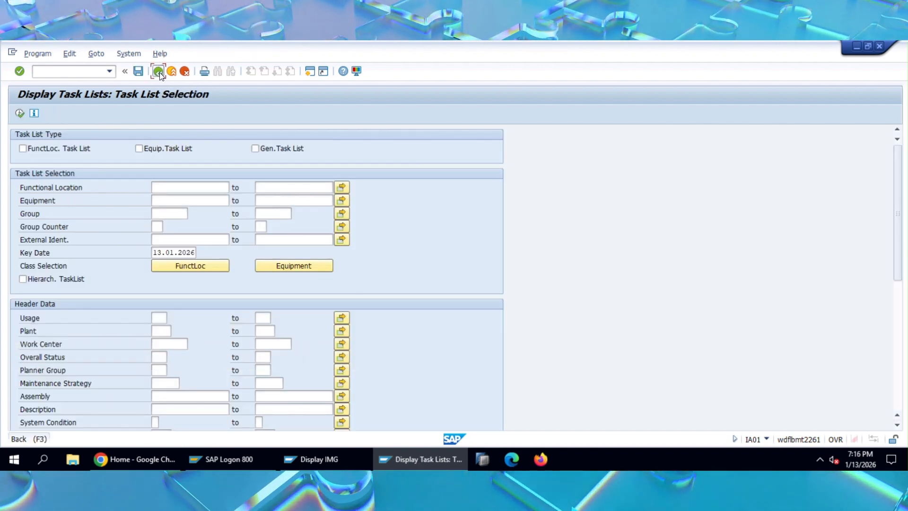
pyautogui.click(201, 194)
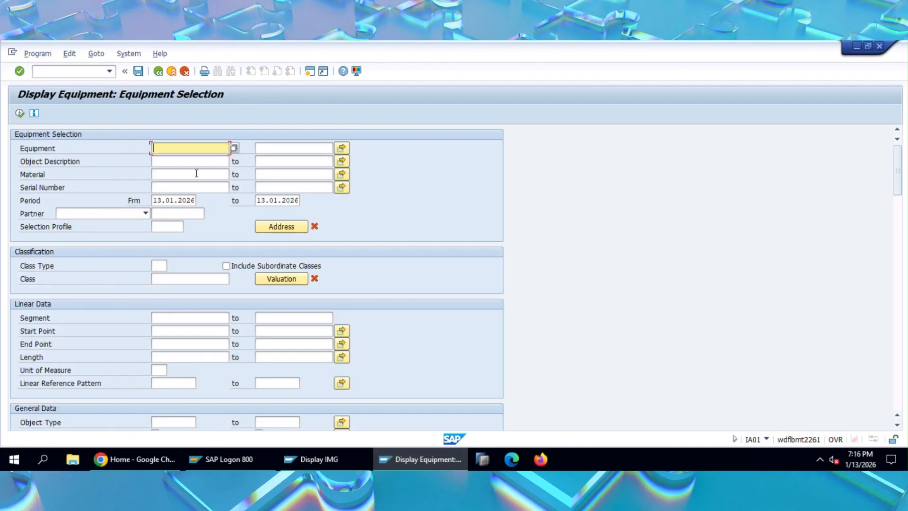
# Search for equipment with maintenance plant 1010 and choose hydraulic pump P-1100 for the task list.
pyautogui.scroll(-3, 195, 300)
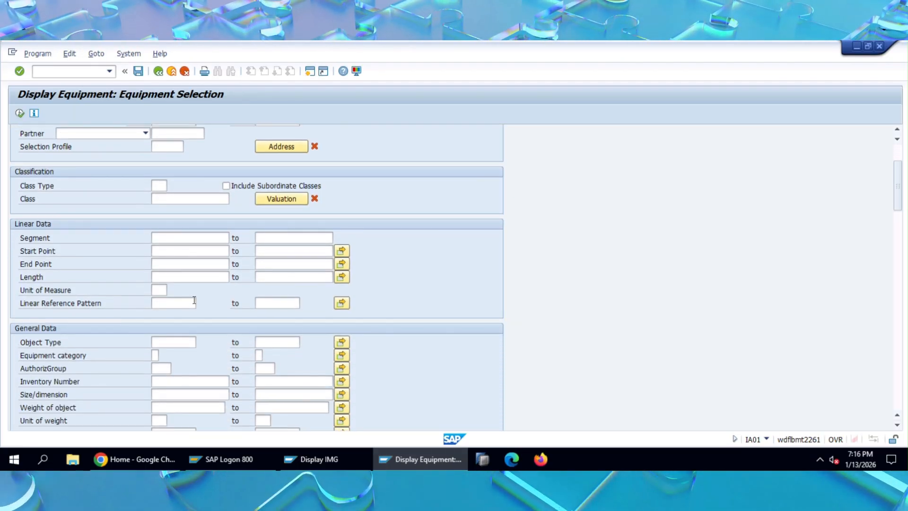
pyautogui.scroll(-12, 194, 300)
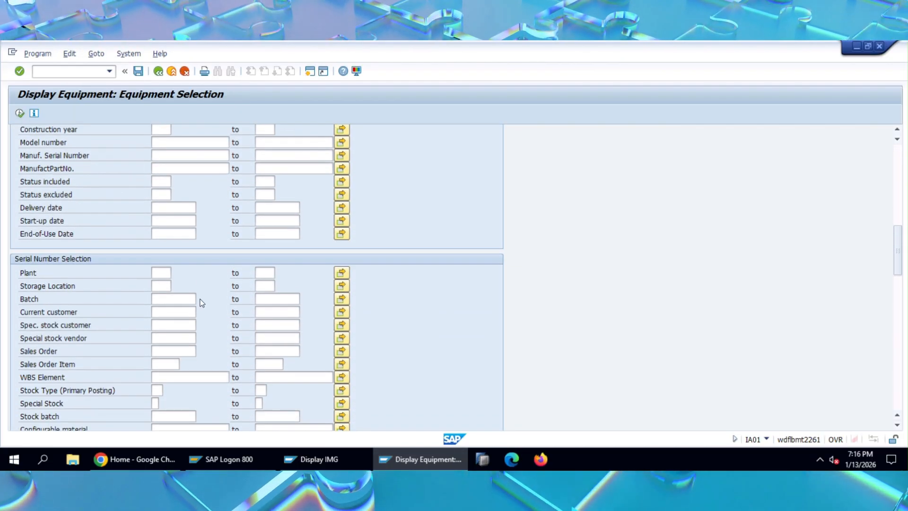
pyautogui.scroll(-8, 202, 302)
pyautogui.click(160, 274)
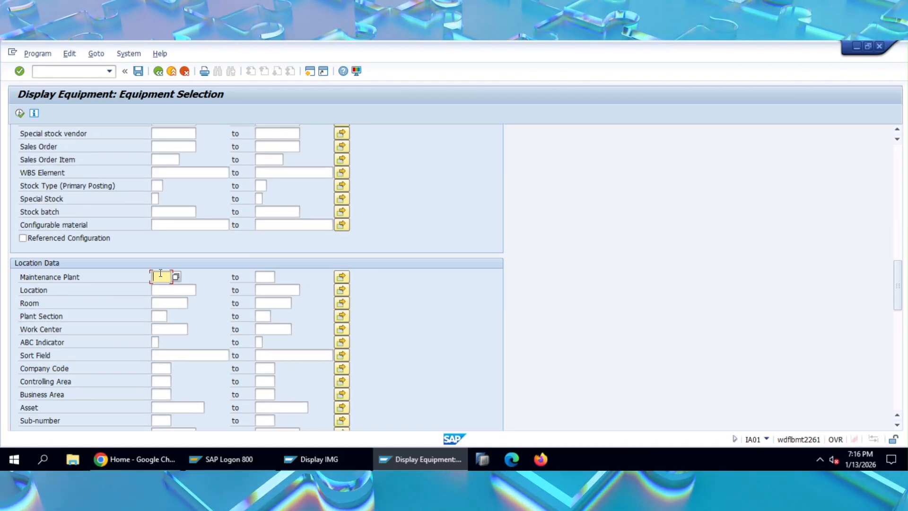
pyautogui.write('0')
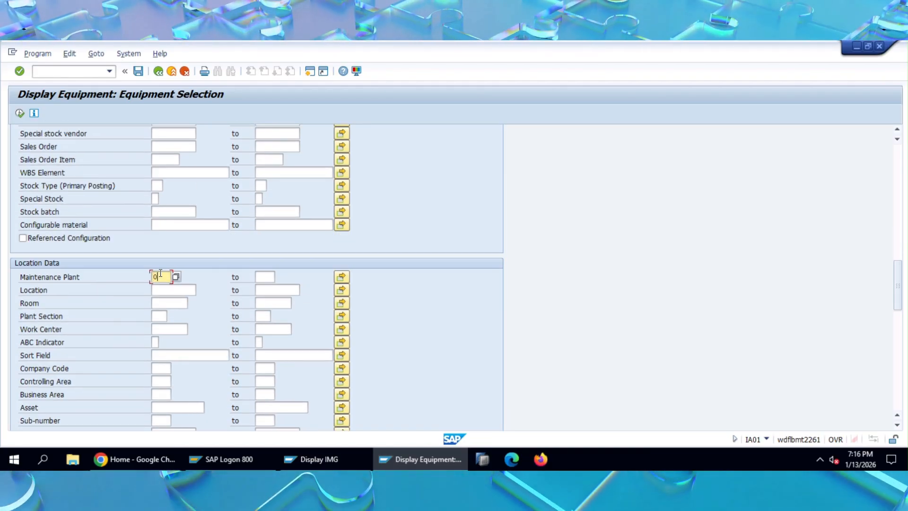
pyautogui.press('BackSpace')
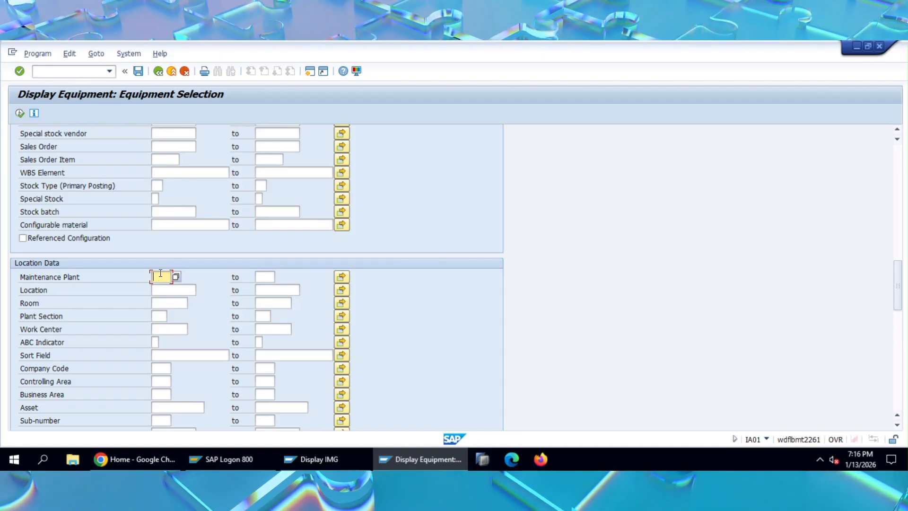
pyautogui.write('1010')
pyautogui.press('Tab')
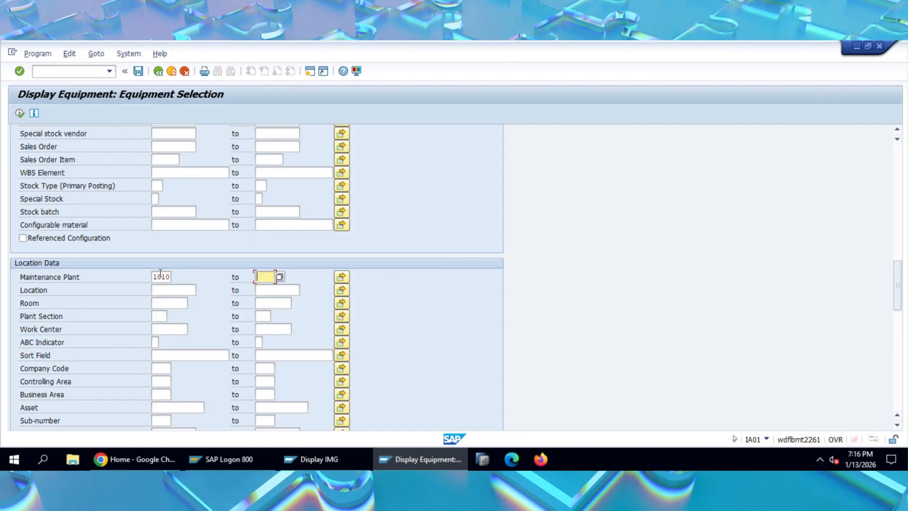
pyautogui.click(160, 273)
pyautogui.press('F8')
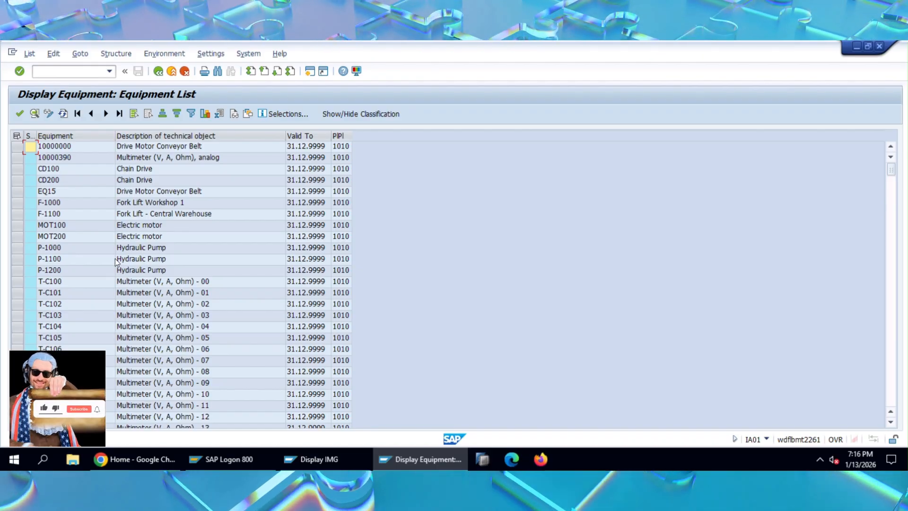
pyautogui.click(53, 261)
pyautogui.doubleClick(53, 263)
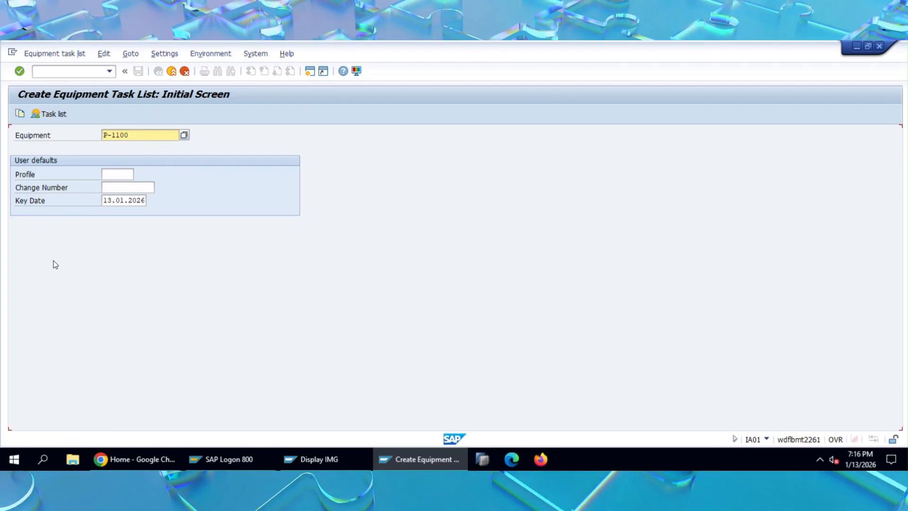
# Choose profile 0000001 for the equipment task list and continue to the header general view.
pyautogui.click(123, 173)
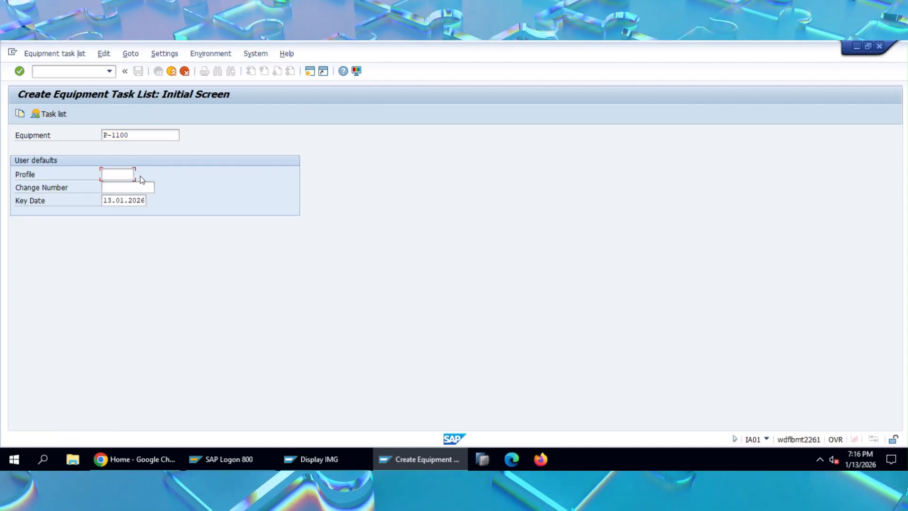
pyautogui.click(140, 176)
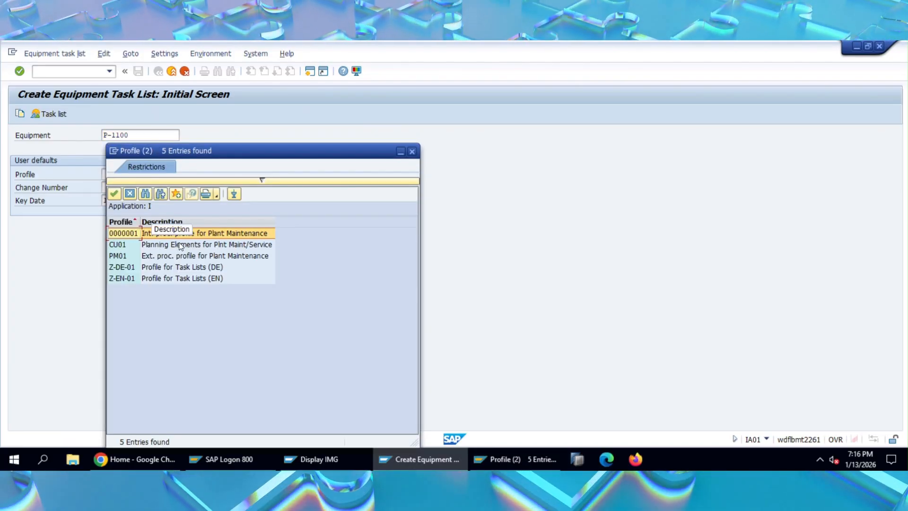
pyautogui.doubleClick(202, 233)
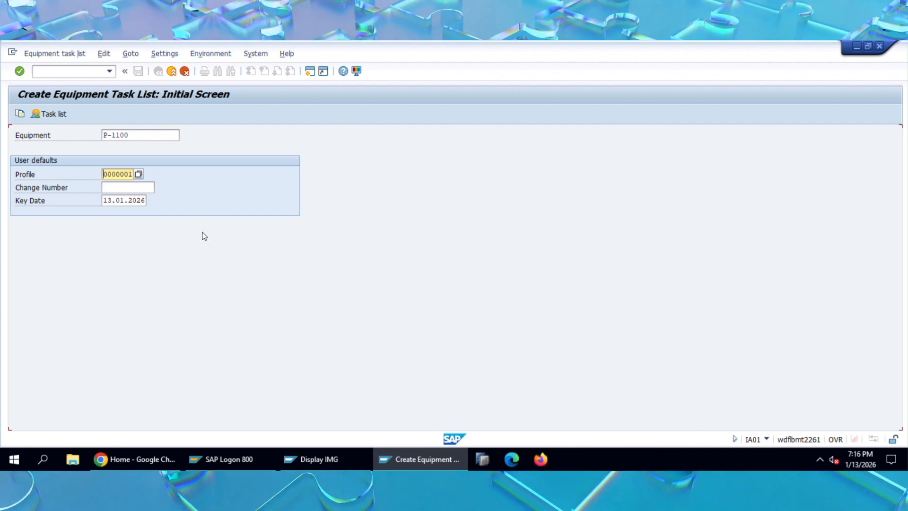
pyautogui.press('Return')
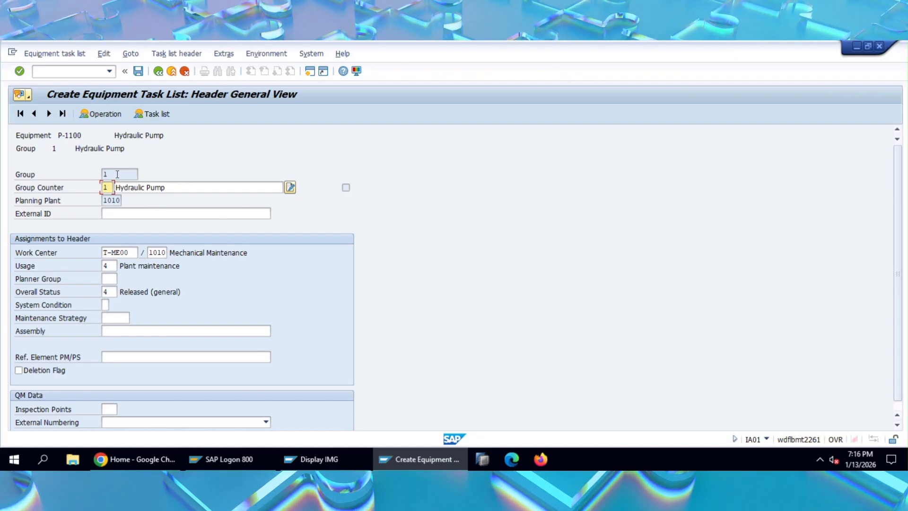
# Examine the group, group counter and usage in the task list header.
pyautogui.moveTo(118, 173); pyautogui.dragTo(100, 174)
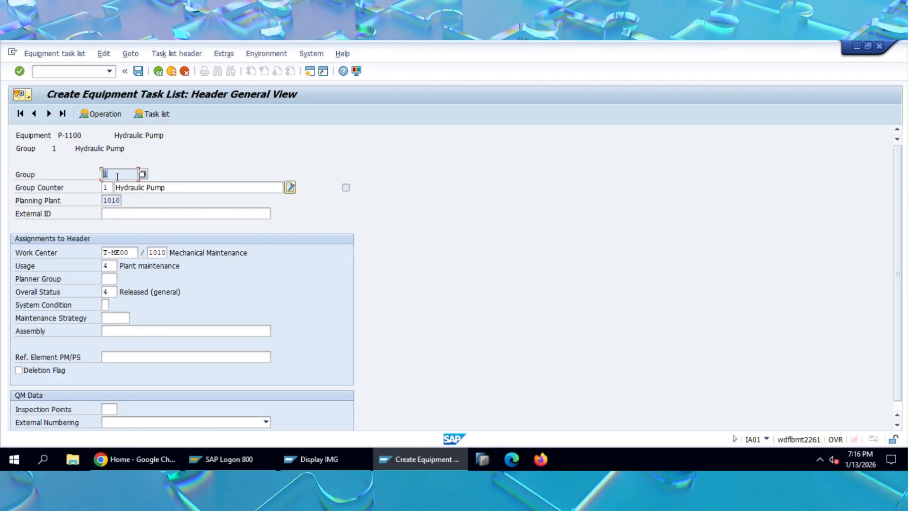
pyautogui.click(108, 188)
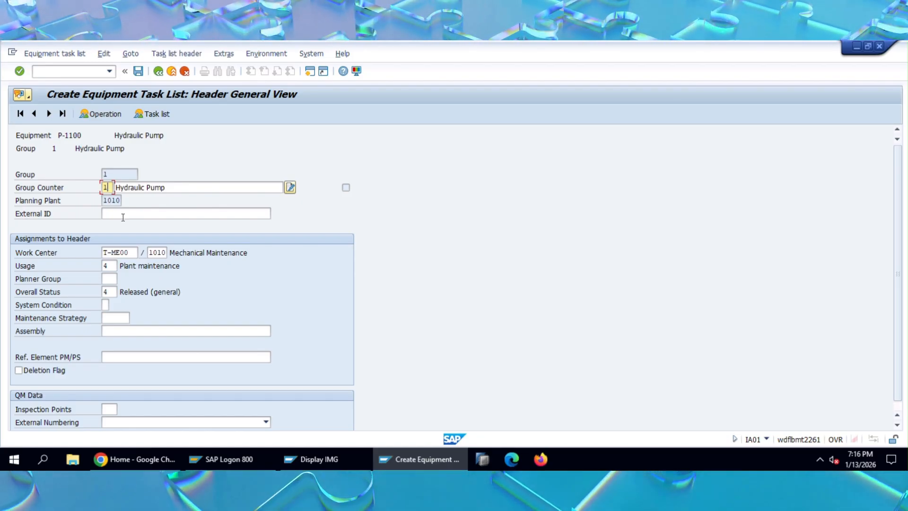
pyautogui.scroll(-1, 122, 219)
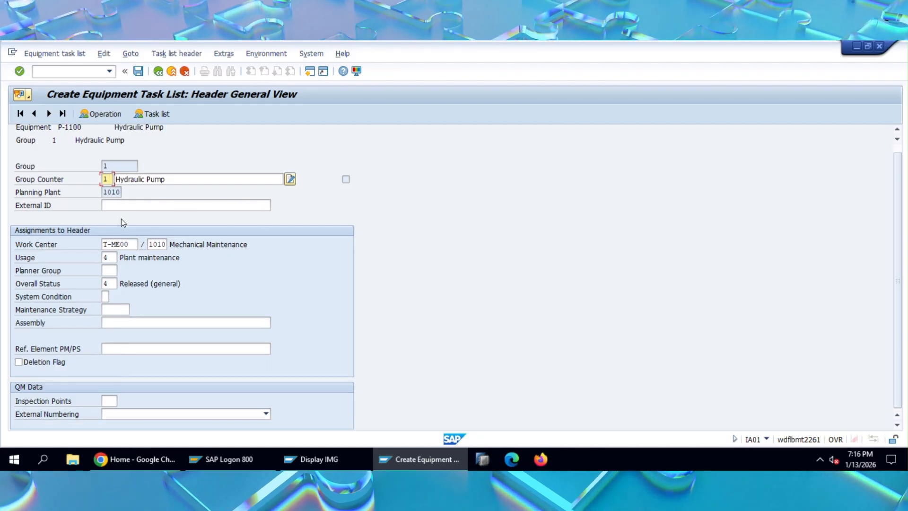
pyautogui.click(110, 257)
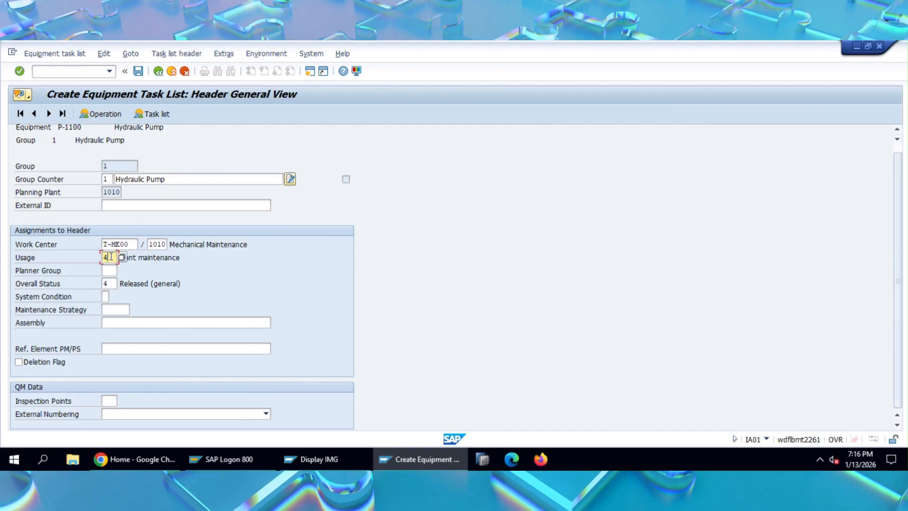
# Assign planner group F90 to the task list header from the list of planner groups.
pyautogui.click(110, 268)
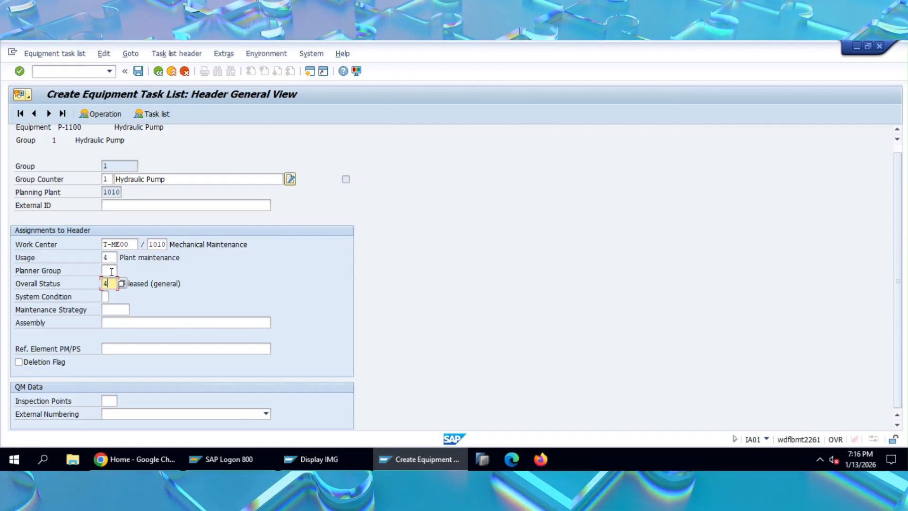
pyautogui.click(122, 271)
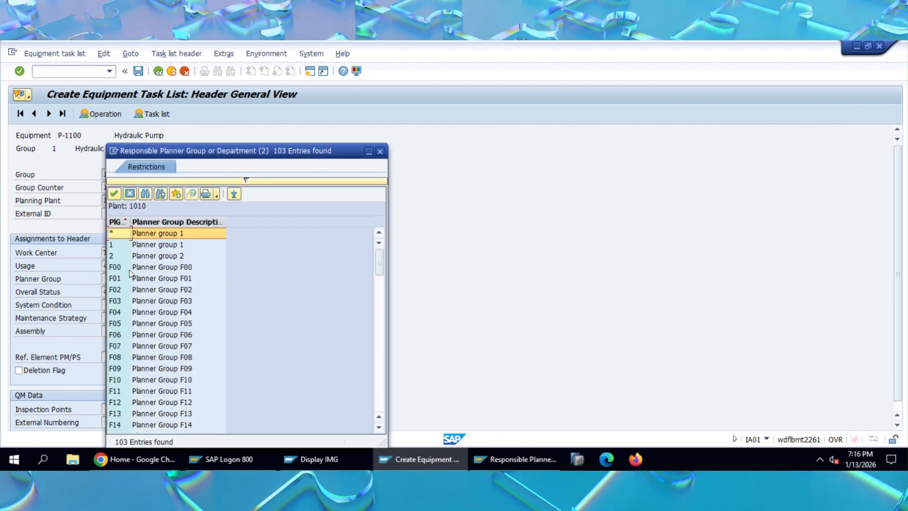
pyautogui.scroll(-20, 196, 316)
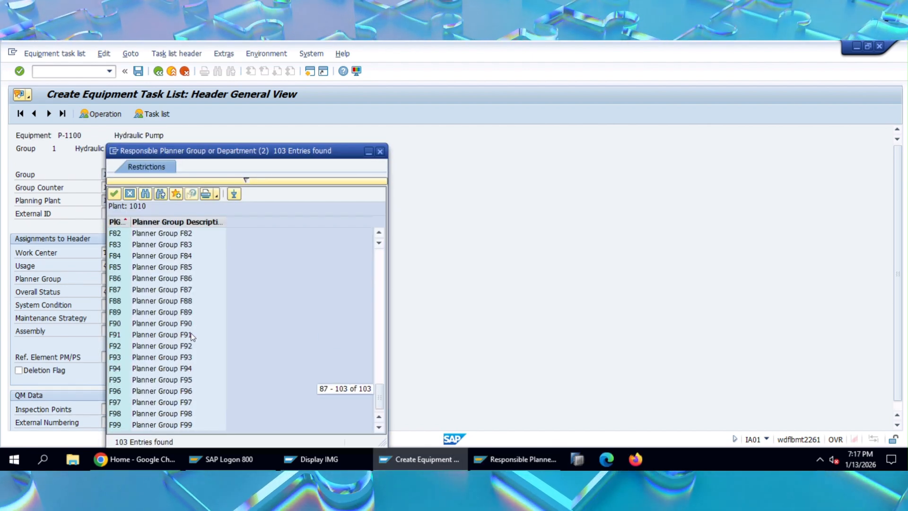
pyautogui.doubleClick(150, 323)
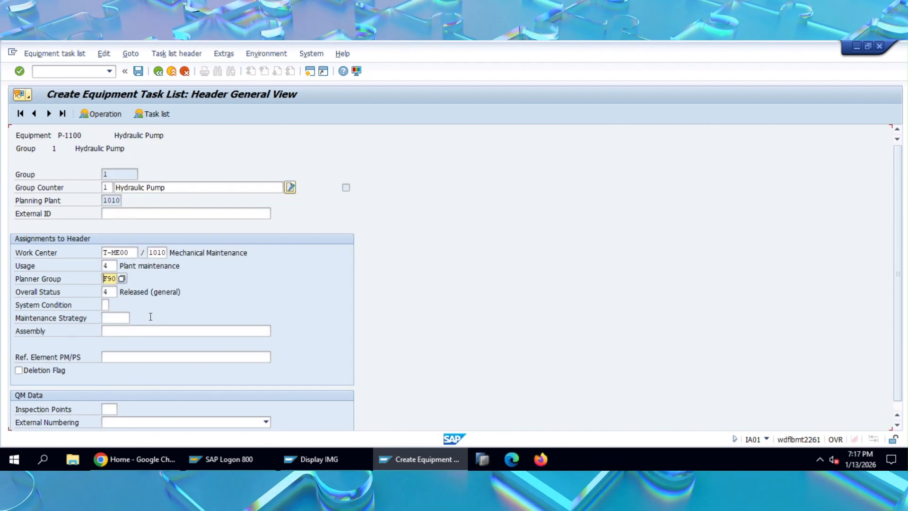
# Examine the system condition options available for the task list header without assigning one.
pyautogui.click(165, 306)
pyautogui.scroll(-1, 165, 306)
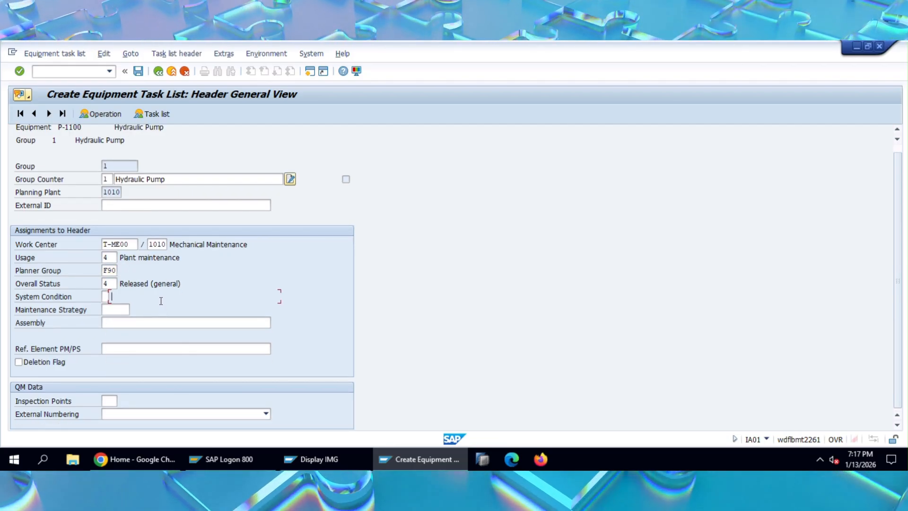
pyautogui.click(116, 310)
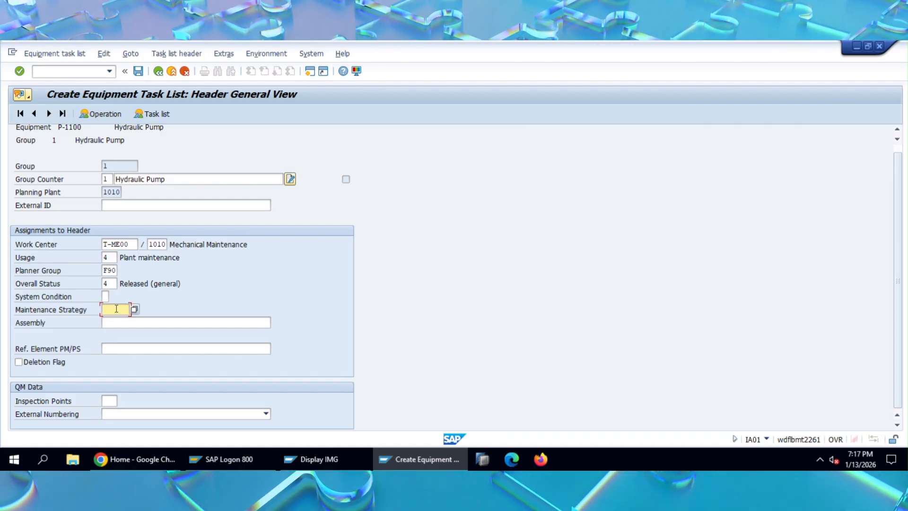
pyautogui.click(105, 298)
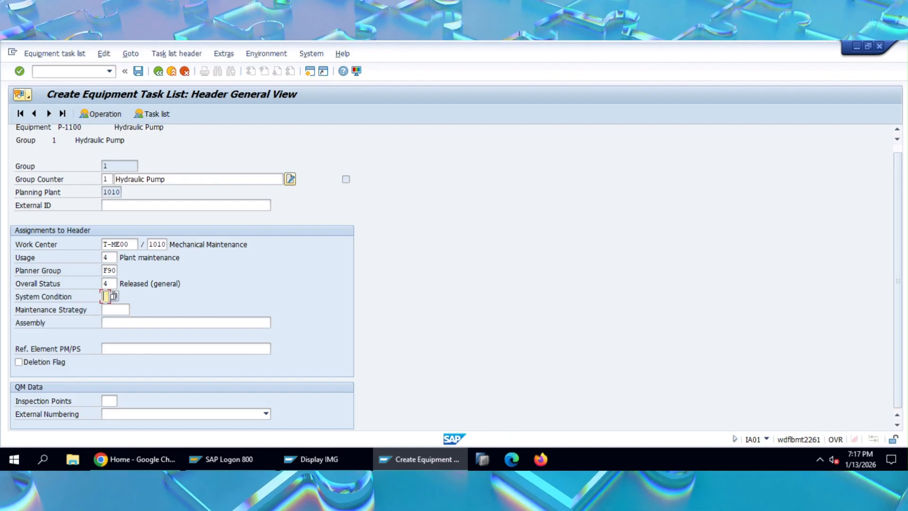
pyautogui.click(113, 296)
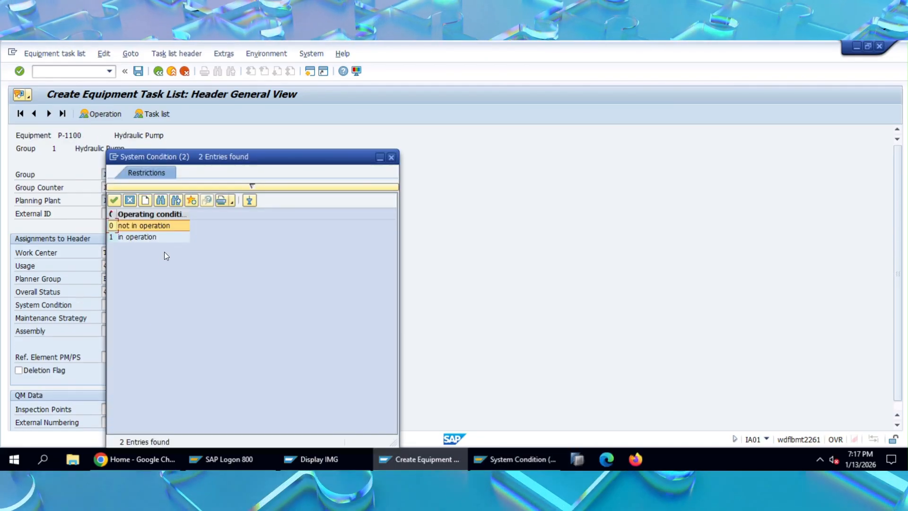
pyautogui.click(391, 157)
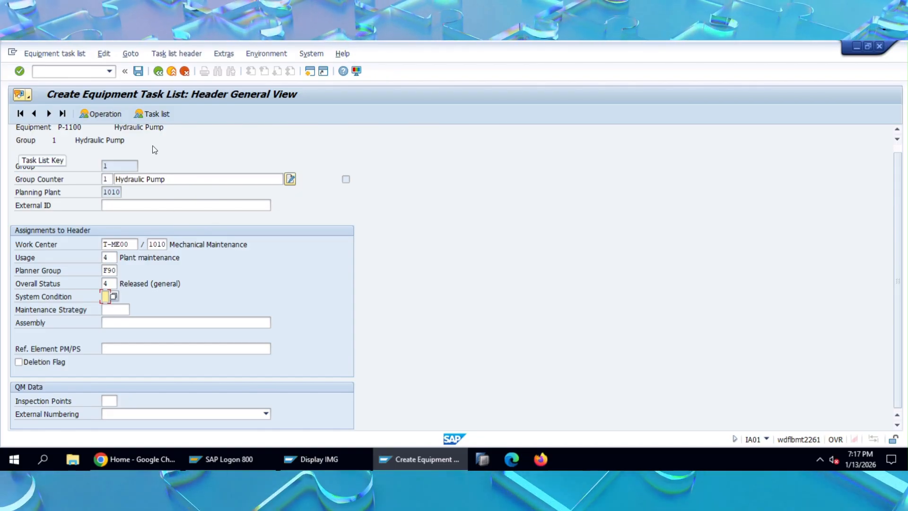
# Open the task list's operation overview and review the description, work, number, duration and activity type fields of operation 0010.
pyautogui.click(103, 115)
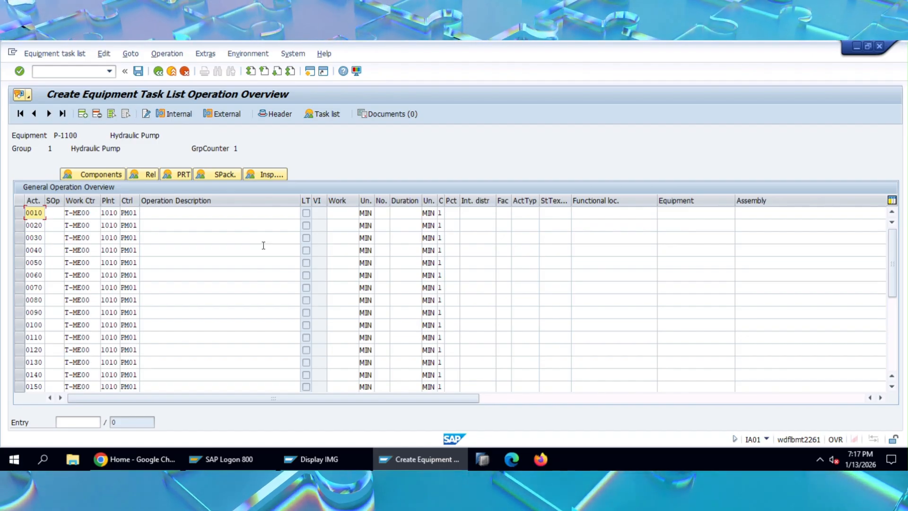
pyautogui.click(163, 213)
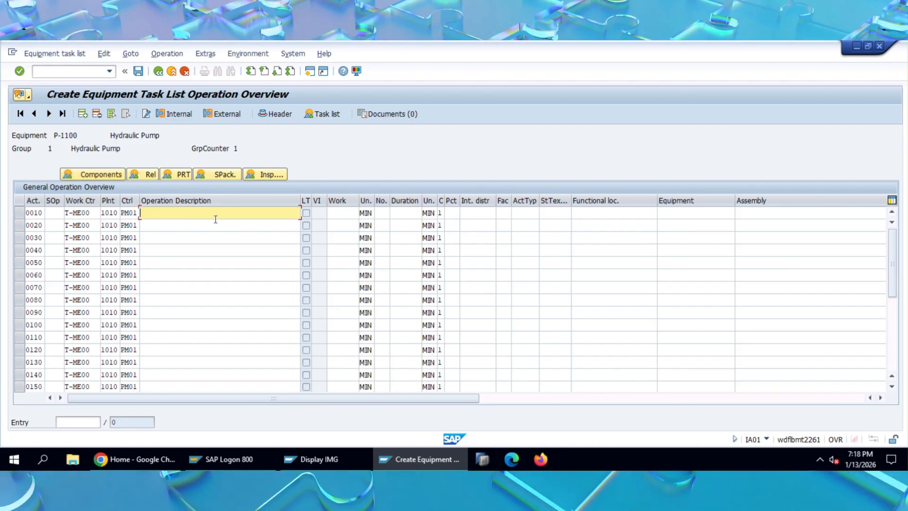
pyautogui.click(338, 214)
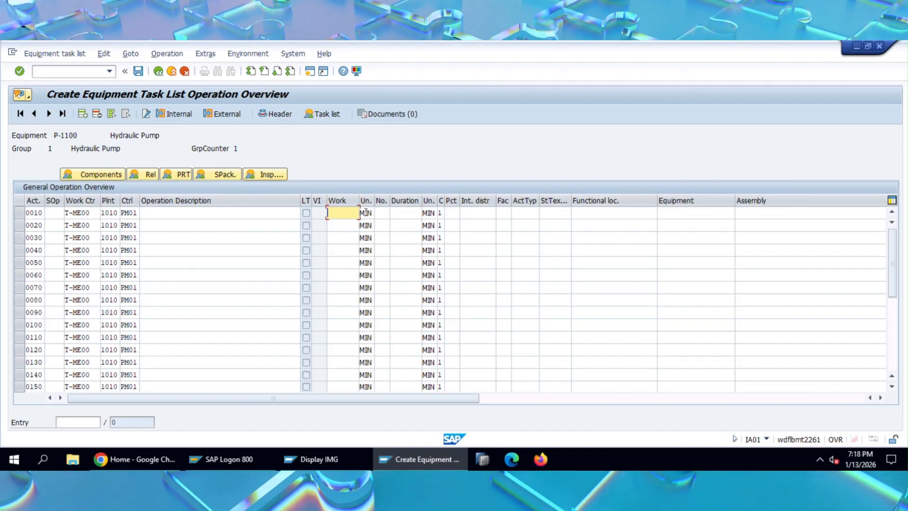
pyautogui.click(383, 212)
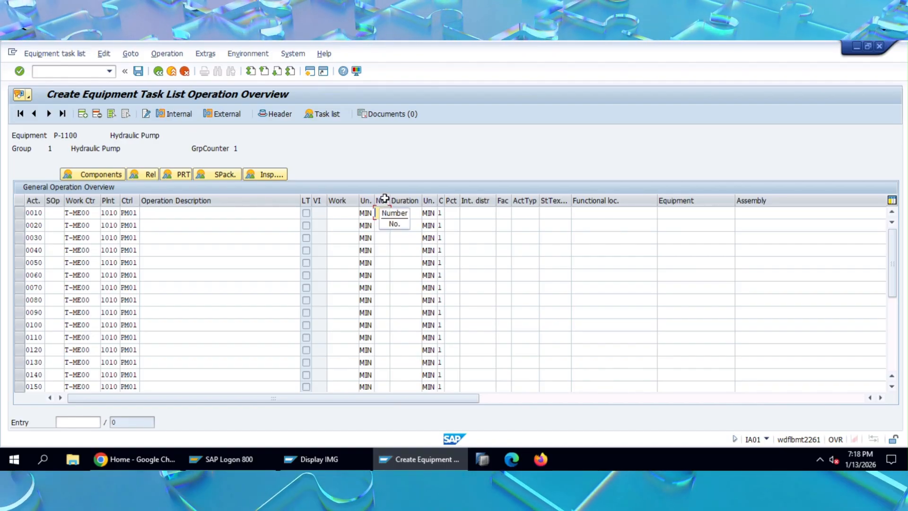
pyautogui.click(406, 213)
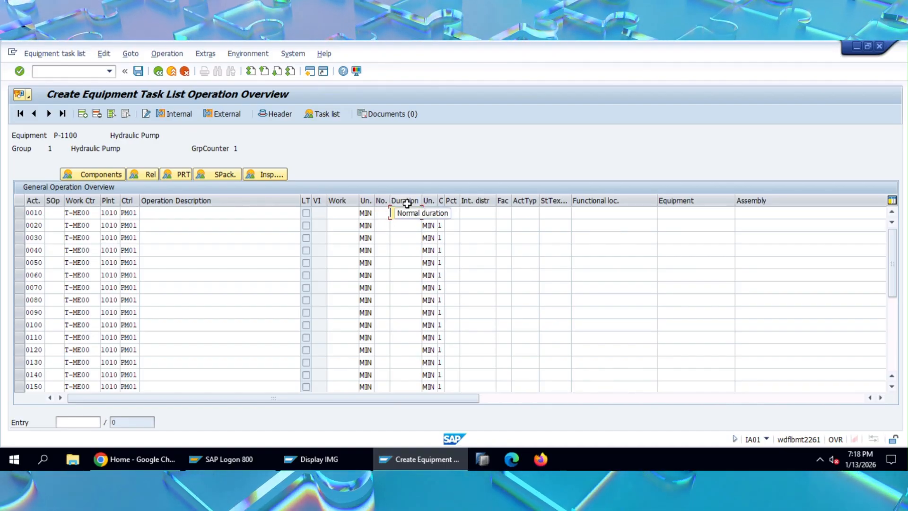
pyautogui.click(531, 213)
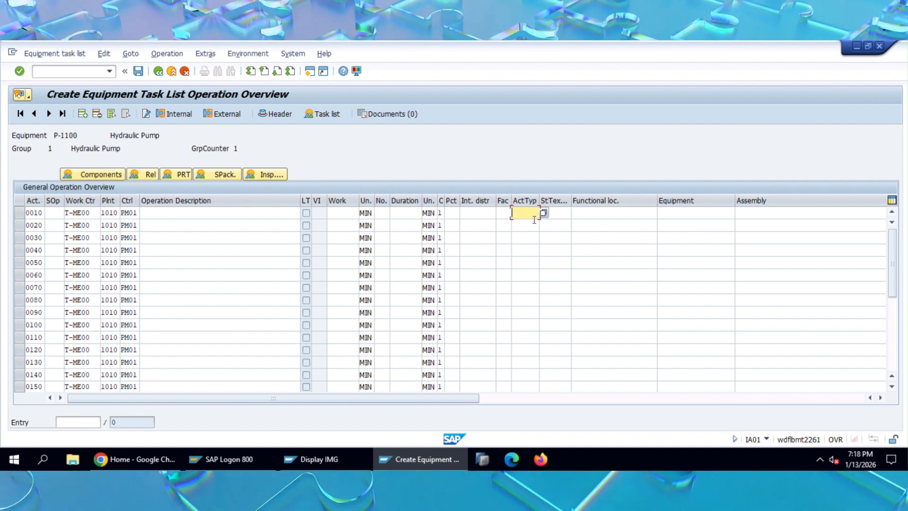
# Describe operations 0010 to 0040 as Inspection, Dismantle, Assembly and Simulation.
pyautogui.click(226, 213)
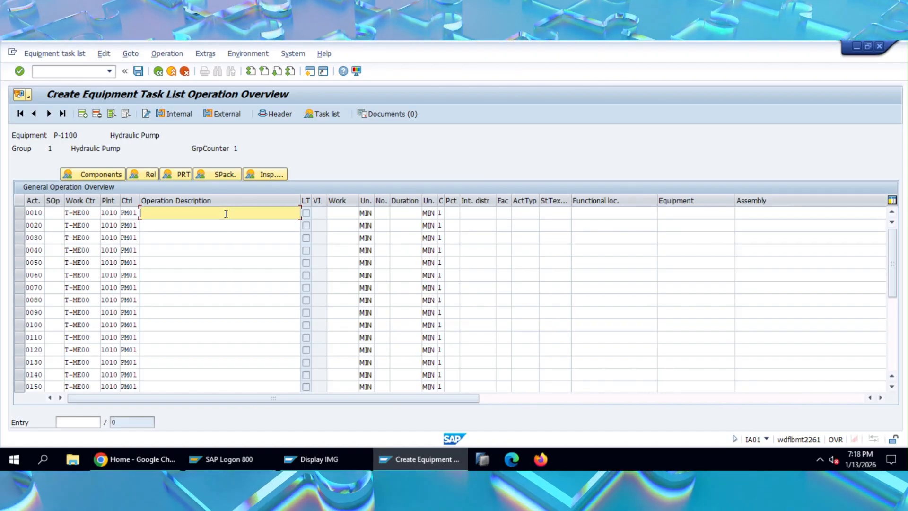
pyautogui.write('Inspect')
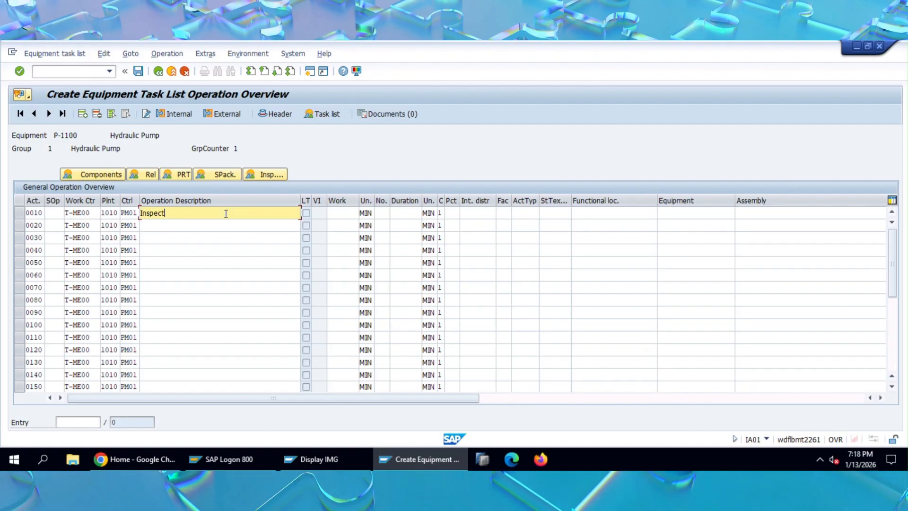
pyautogui.write('ion')
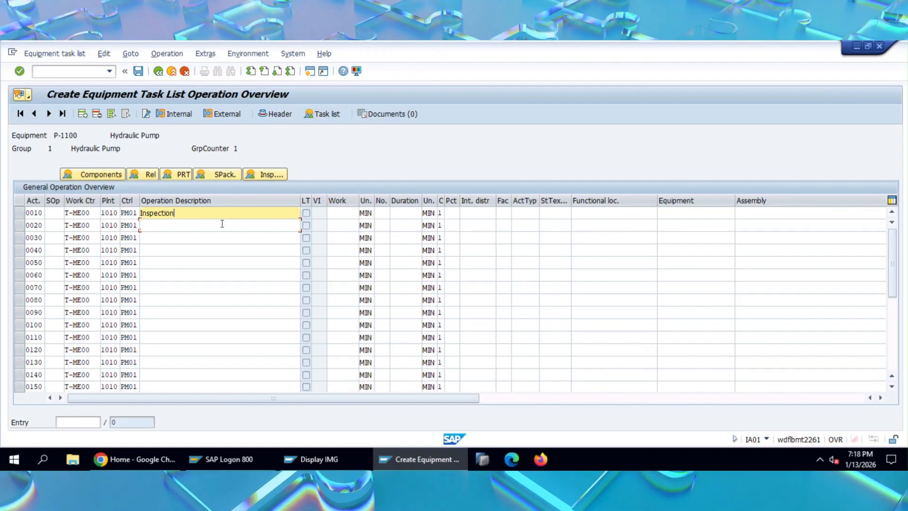
pyautogui.click(222, 223)
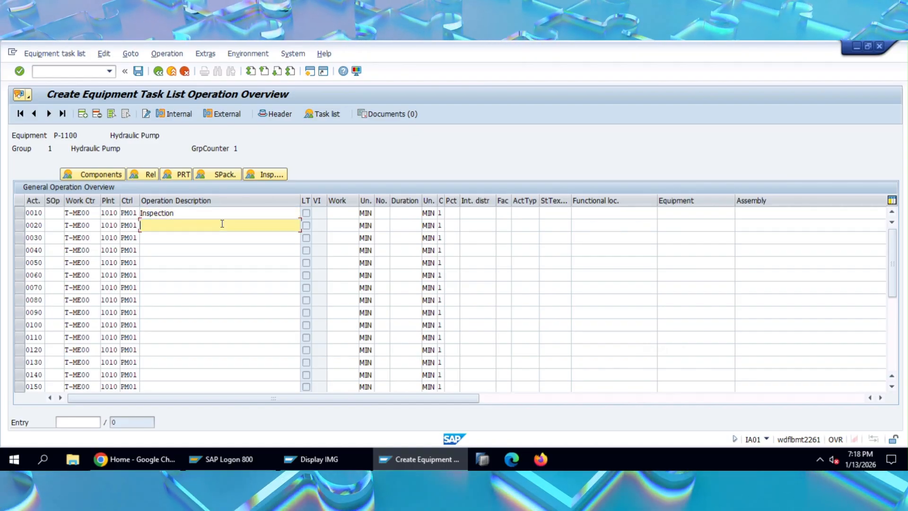
pyautogui.write('Dismantle')
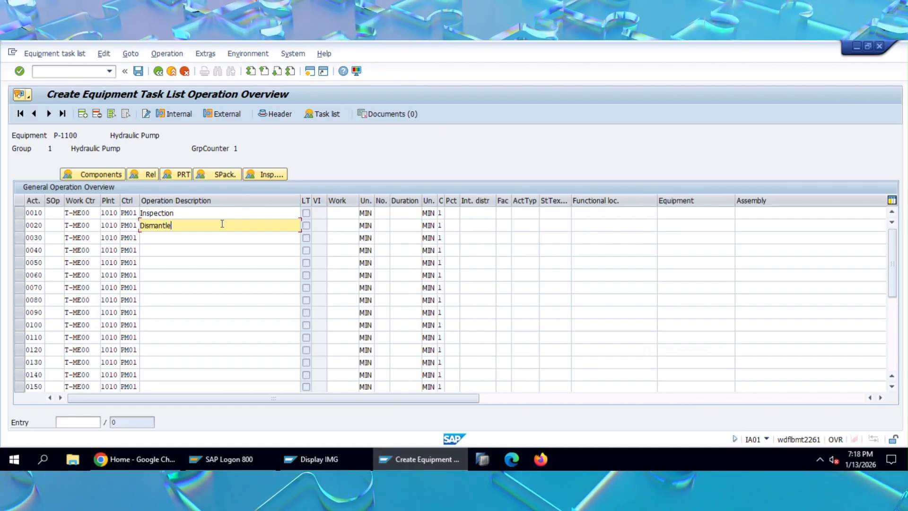
pyautogui.press('Down')
pyautogui.write('Assembly')
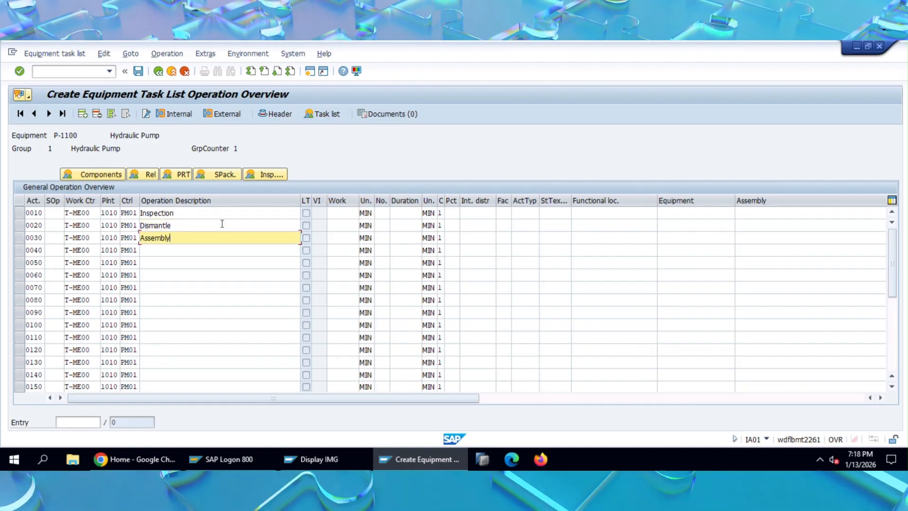
pyautogui.press('Down')
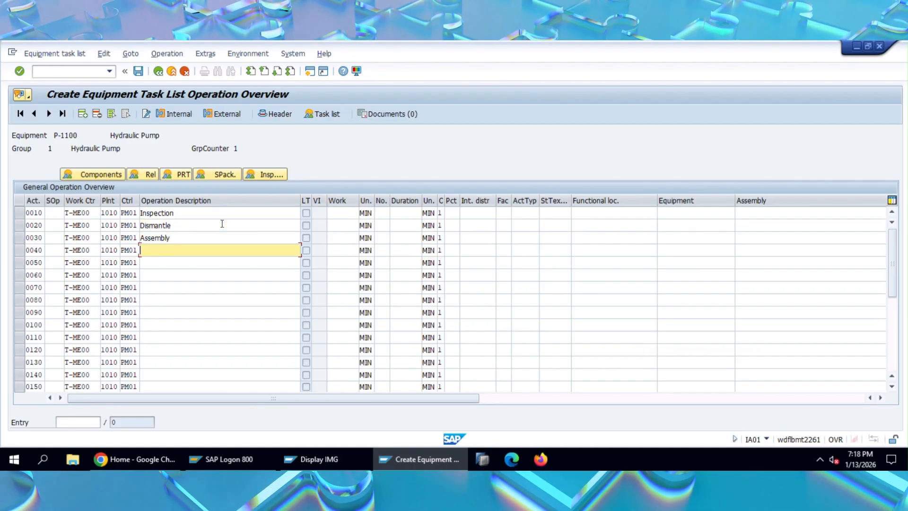
pyautogui.write('Simulation')
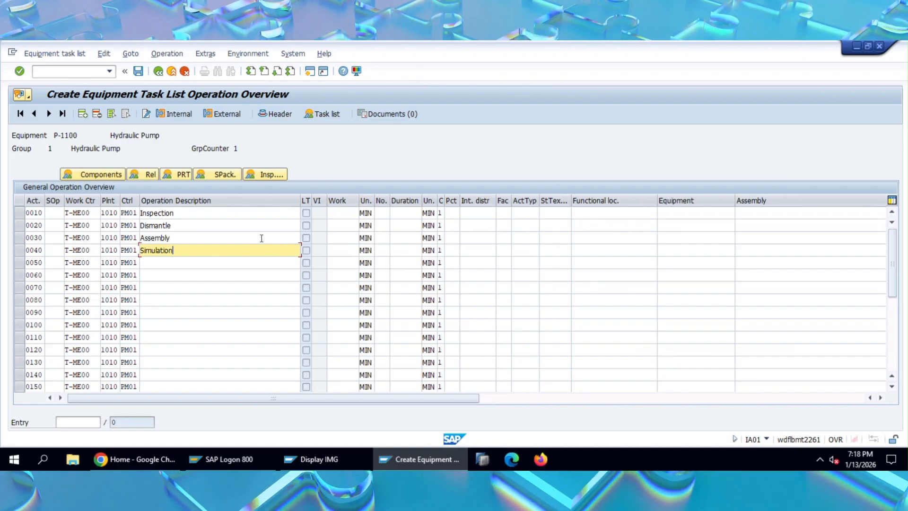
# Set the number of capacities to 01 for Inspection, 02 for Dismantle, 02 for Assembly and 01 for Simulation.
pyautogui.click(384, 211)
pyautogui.write('01')
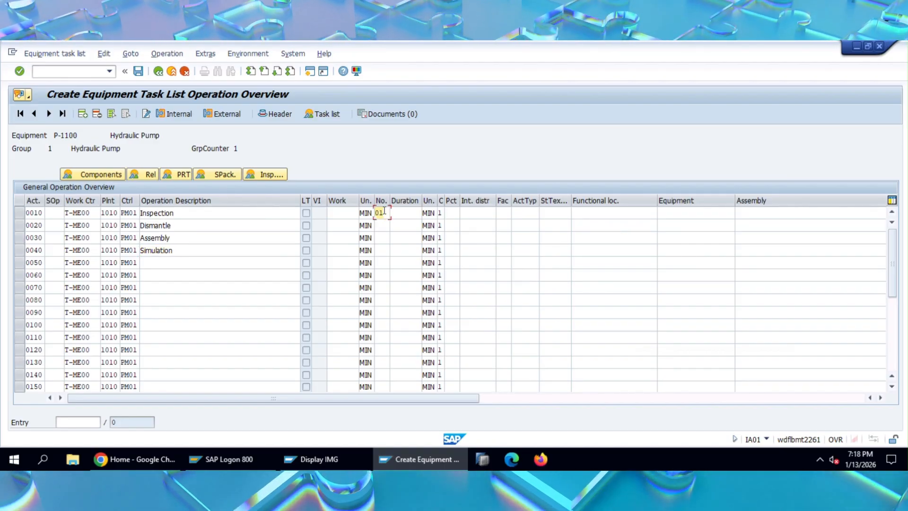
pyautogui.press('Down')
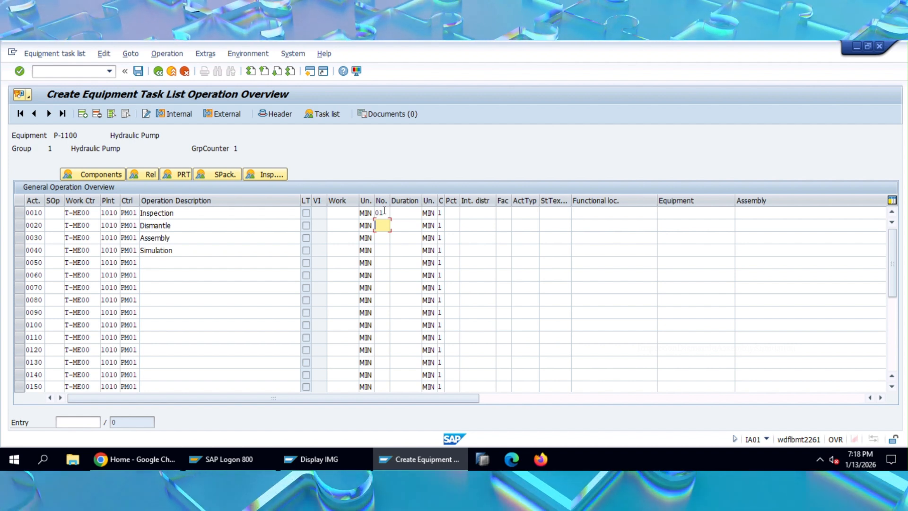
pyautogui.write('02')
pyautogui.press('Down')
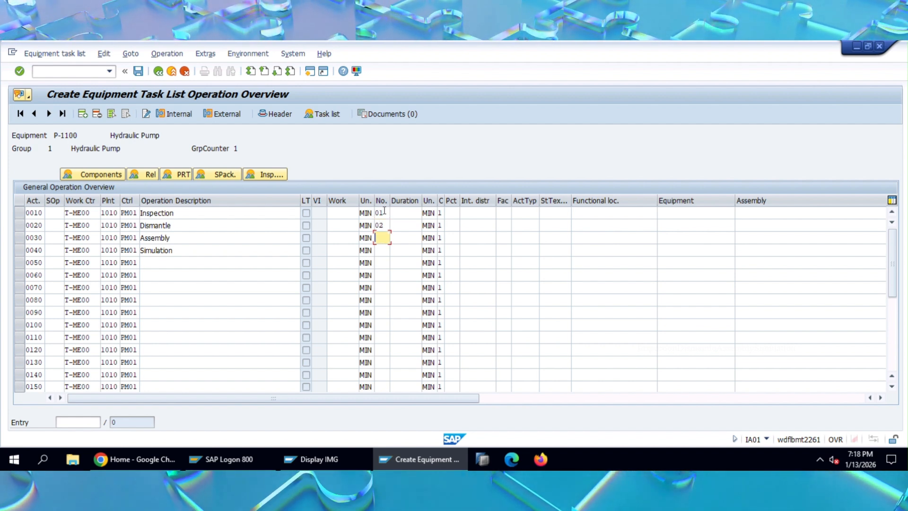
pyautogui.write('02')
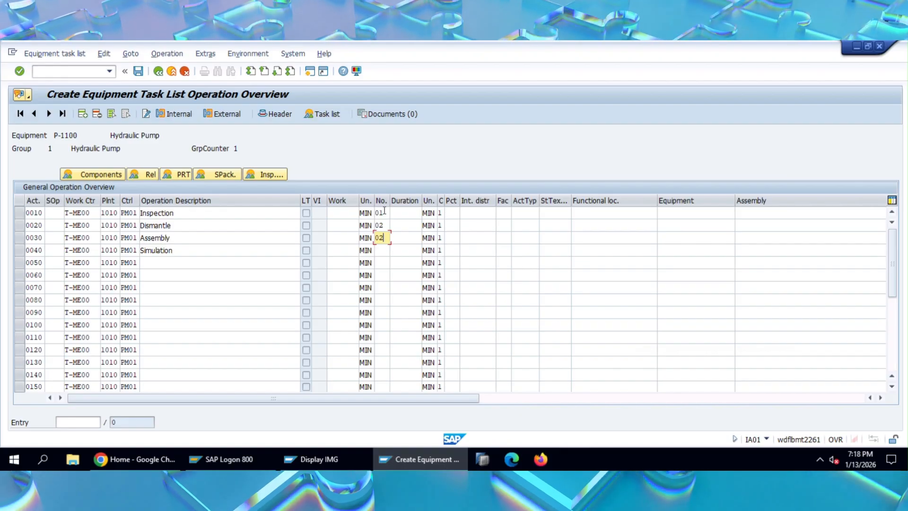
pyautogui.press('Down')
pyautogui.write('01')
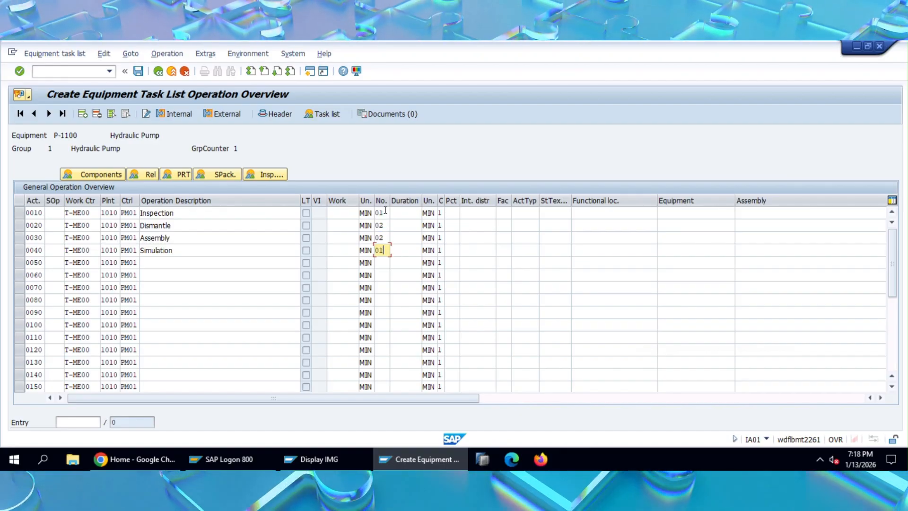
# Set the durations to 30 minutes for Inspection, 60 for Dismantle, 60 for Assembly and 30 for Simulation.
pyautogui.click(404, 212)
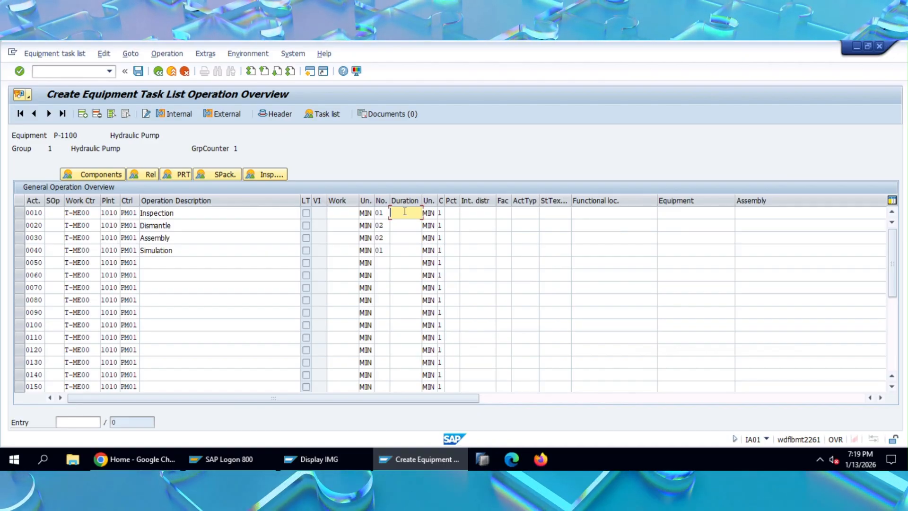
pyautogui.write('30')
pyautogui.press('Down')
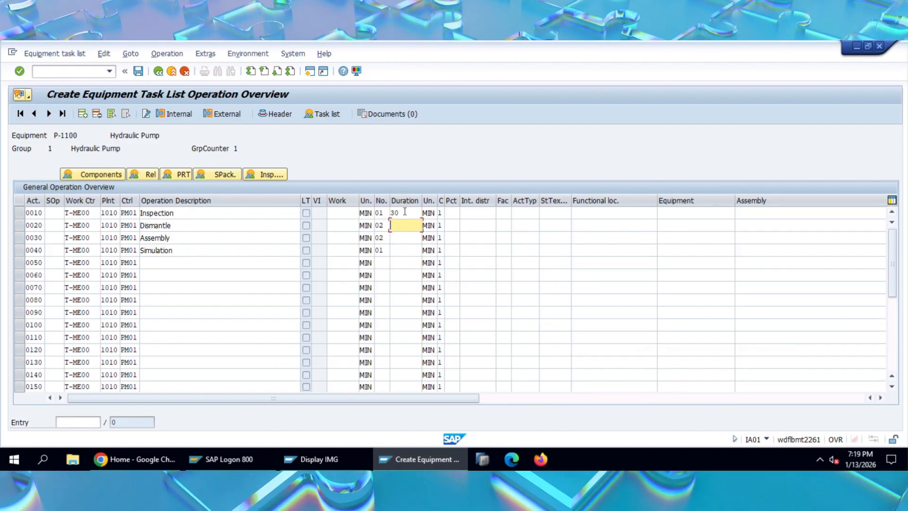
pyautogui.write('60')
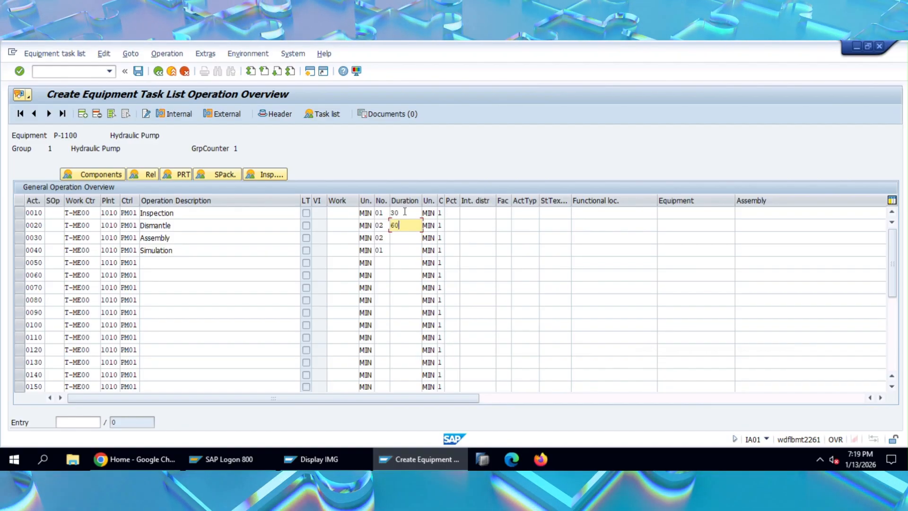
pyautogui.press('Down')
pyautogui.write('60')
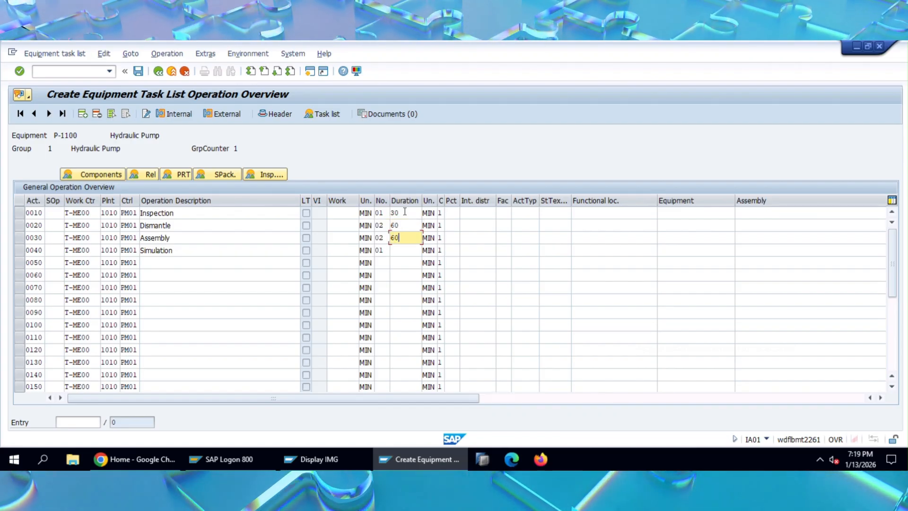
pyautogui.press('Down')
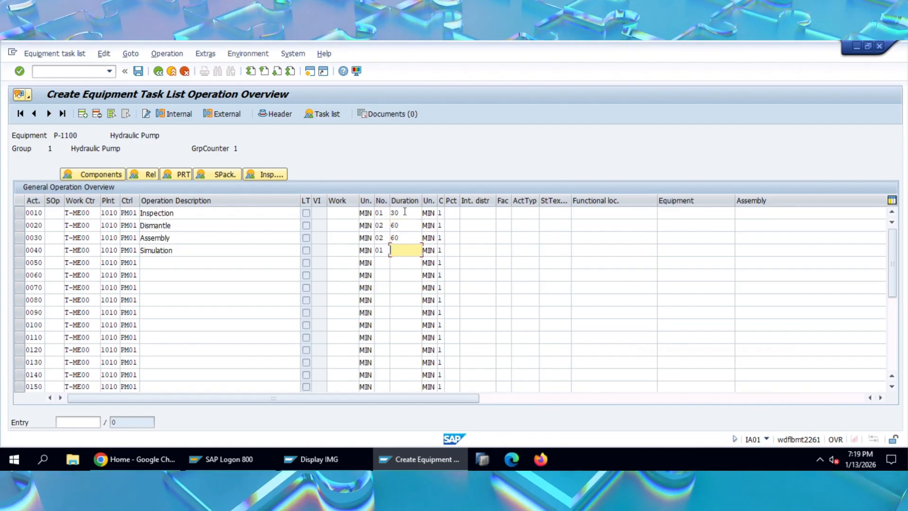
pyautogui.write('2')
pyautogui.press('BackSpace')
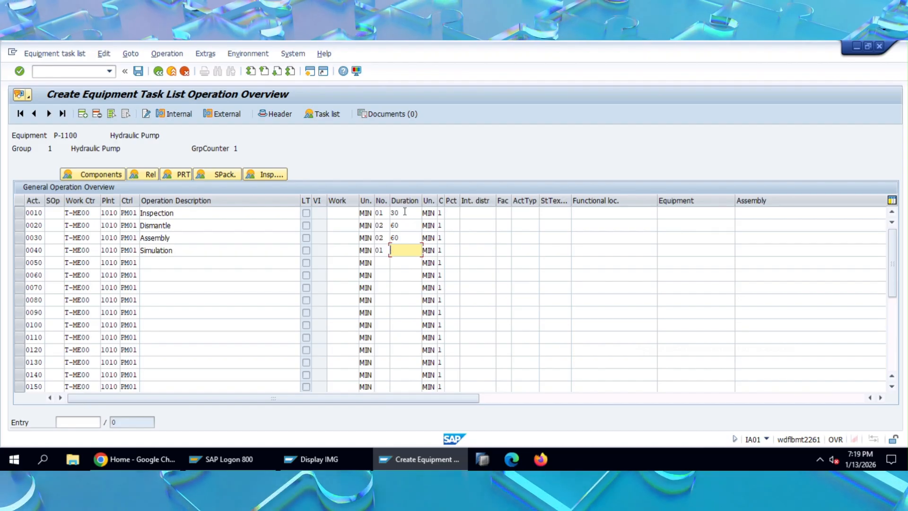
pyautogui.write('30')
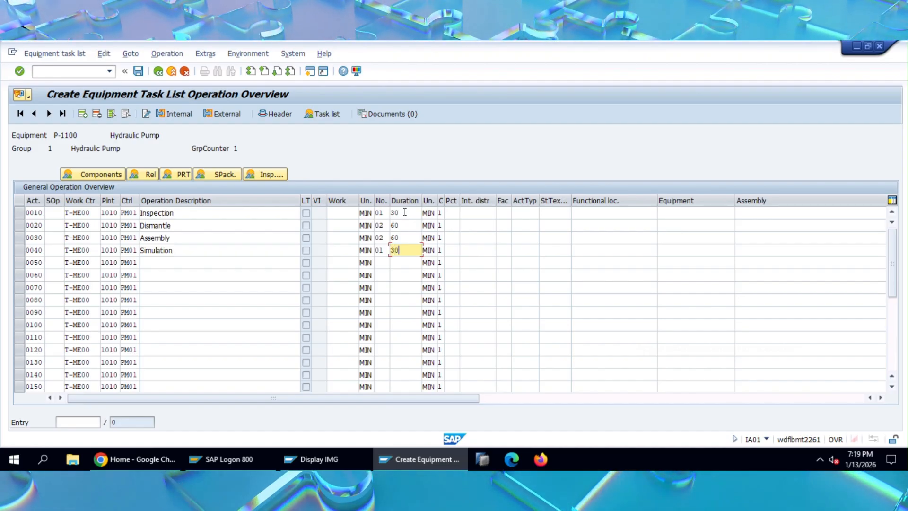
# Widen the calculation key column and set the Inspection operation's key to 2, Calculate work.
pyautogui.moveTo(444, 201); pyautogui.dragTo(502, 194)
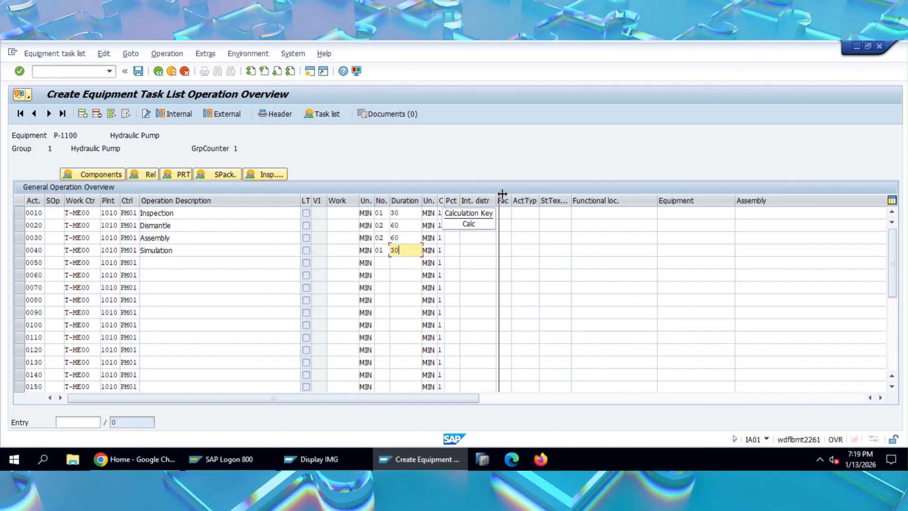
pyautogui.click(456, 214)
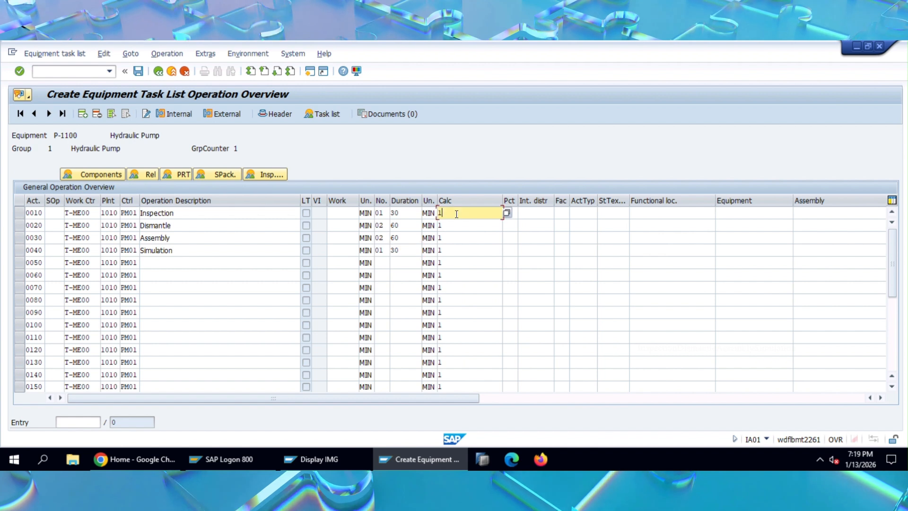
pyautogui.click(506, 213)
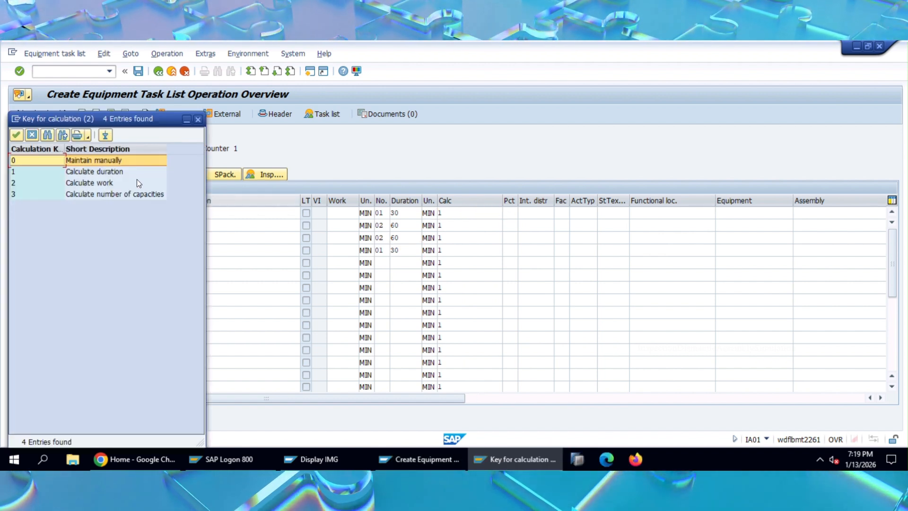
pyautogui.click(110, 185)
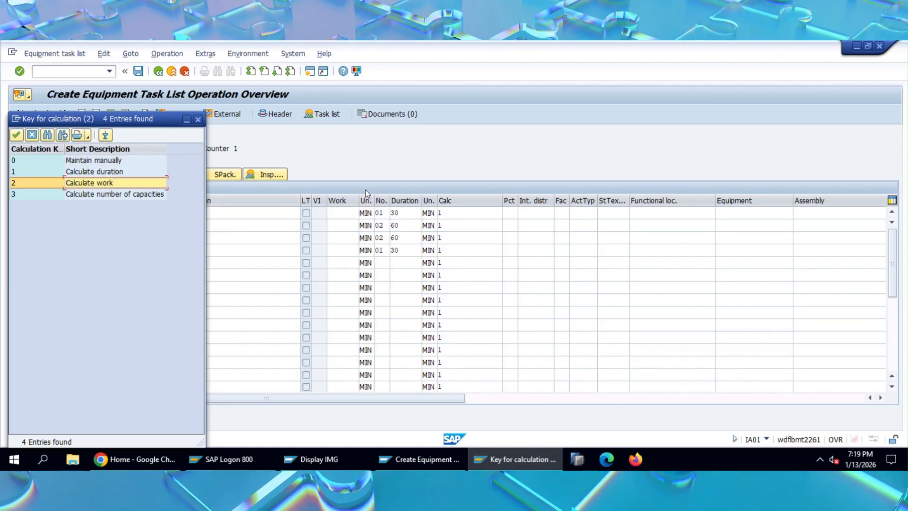
pyautogui.doubleClick(105, 183)
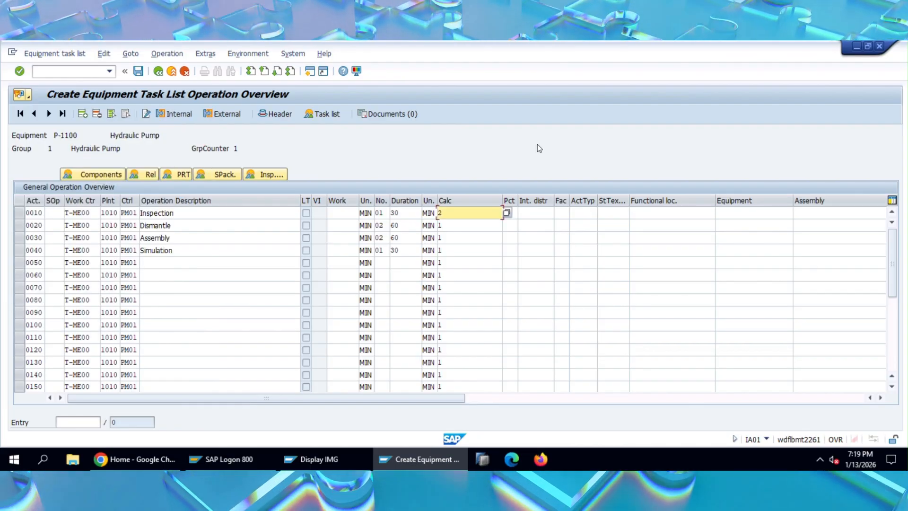
pyautogui.press('Return')
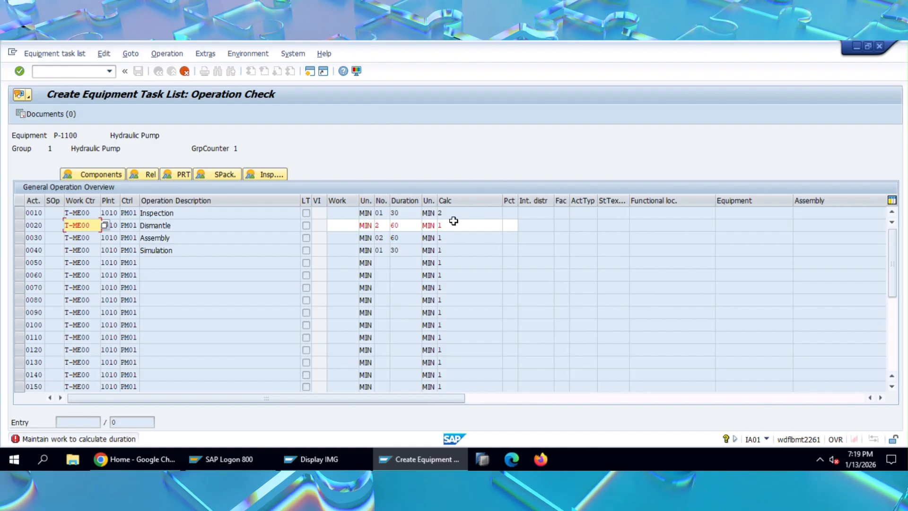
# Set the calculation key to 2 for the Dismantle and Assembly operations.
pyautogui.click(453, 226)
pyautogui.press('BackSpace')
pyautogui.write('2')
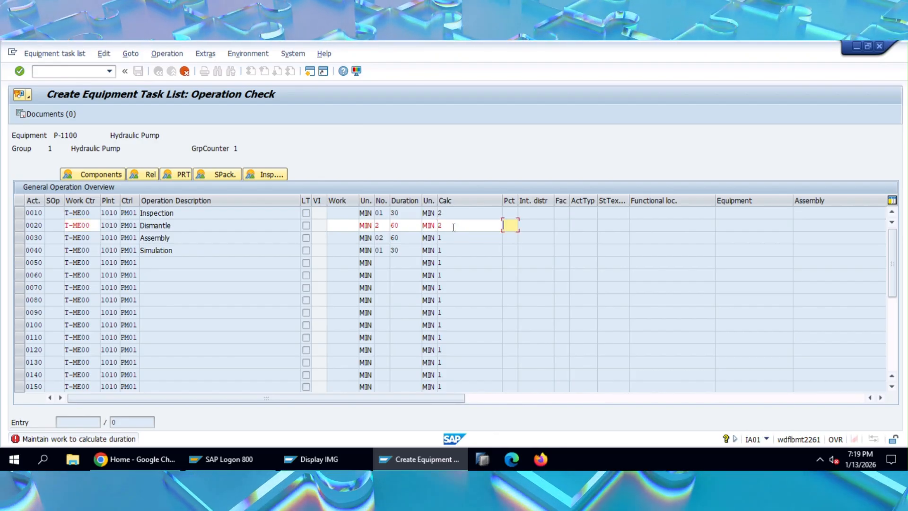
pyautogui.press('Return')
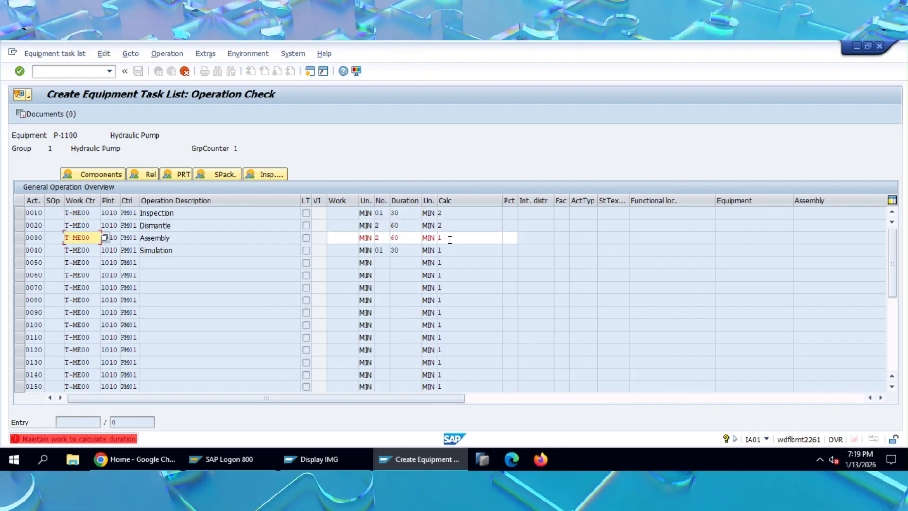
pyautogui.click(450, 238)
pyautogui.press('BackSpace')
pyautogui.write('2')
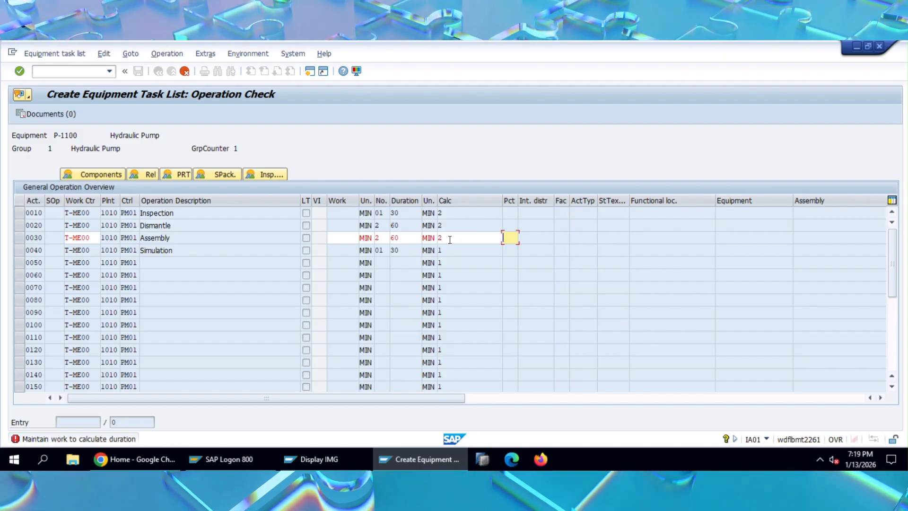
pyautogui.press('Return')
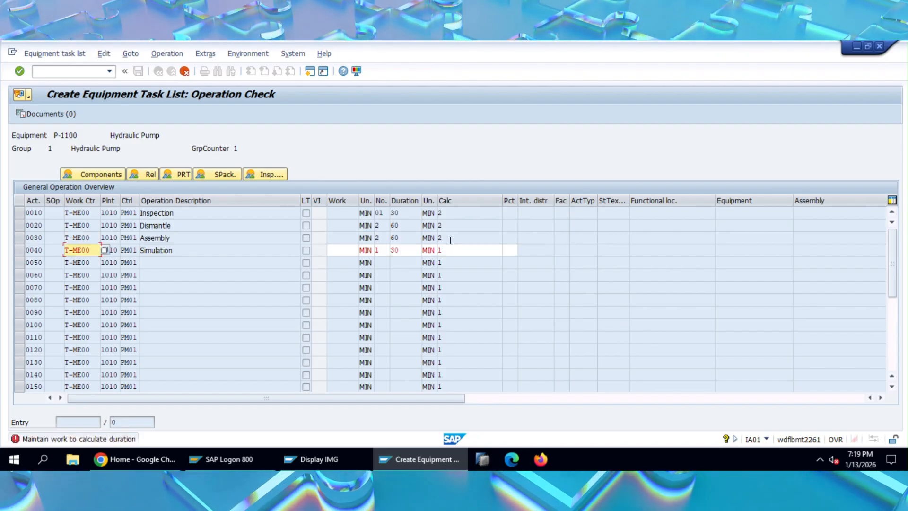
# Set the Simulation operation's calculation key to 2 and execute the work calculation for the operations.
pyautogui.click(451, 247)
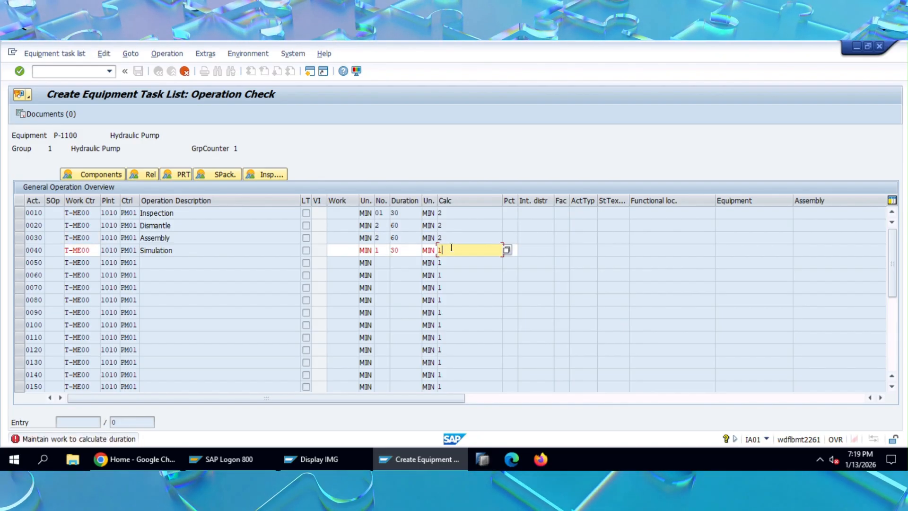
pyautogui.press('BackSpace')
pyautogui.write('2')
pyautogui.press('Return')
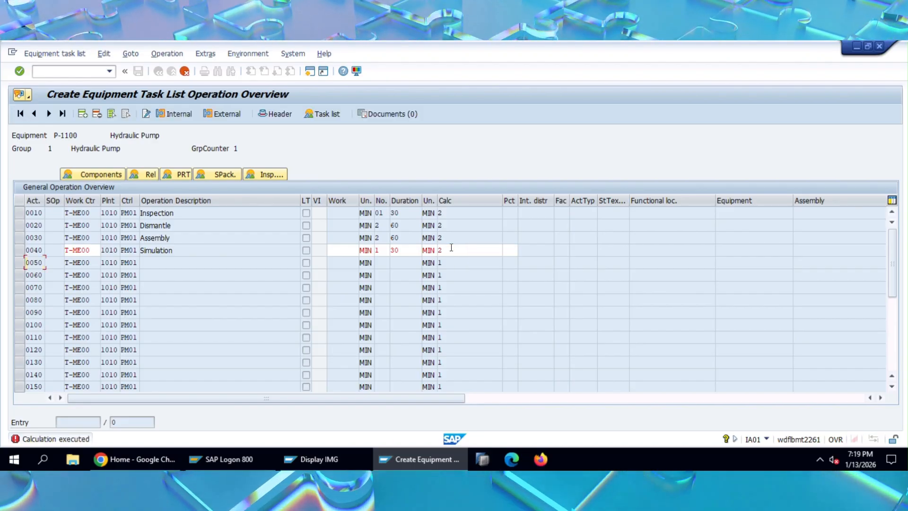
pyautogui.press('Return')
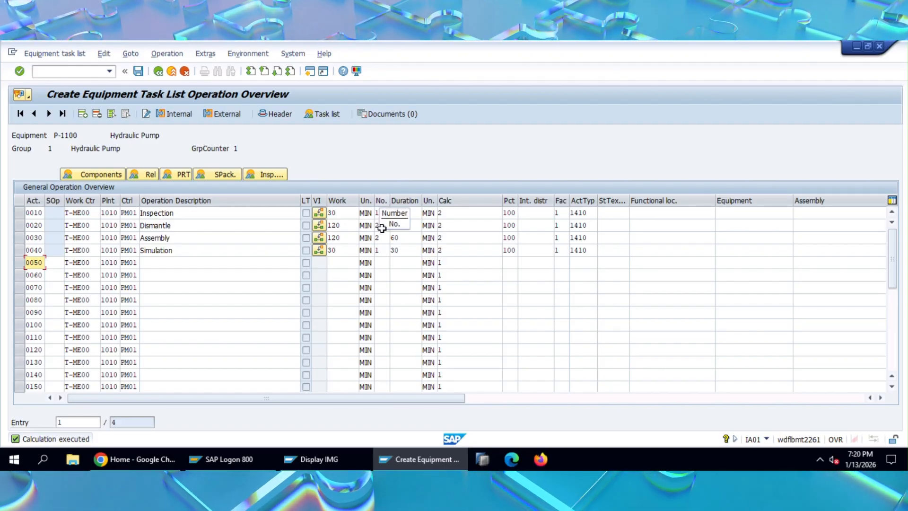
# Compare the calculated work of the Dismantle operation with its duration and number of capacities.
pyautogui.doubleClick(345, 224)
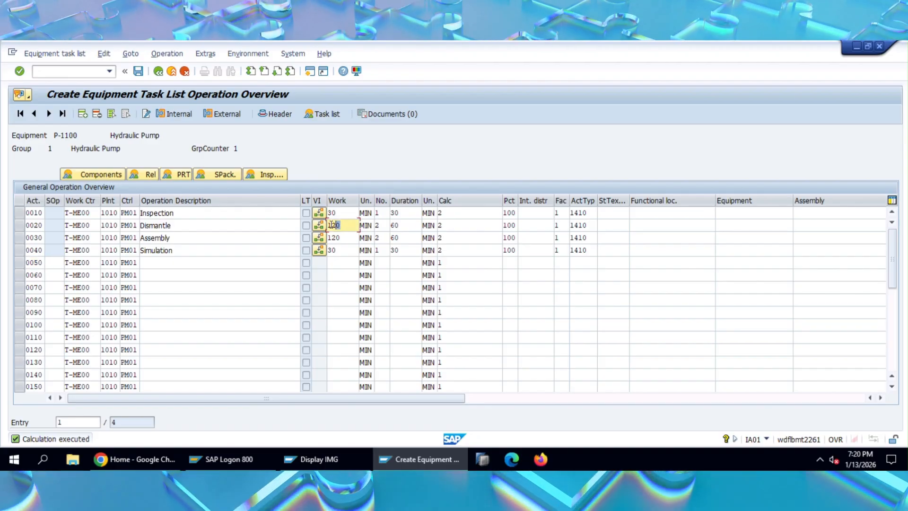
pyautogui.click(410, 224)
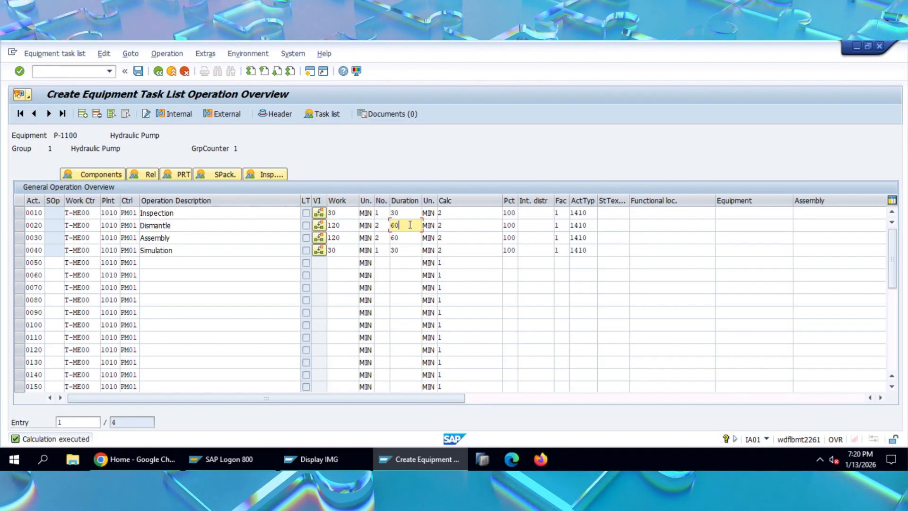
pyautogui.doubleClick(340, 225)
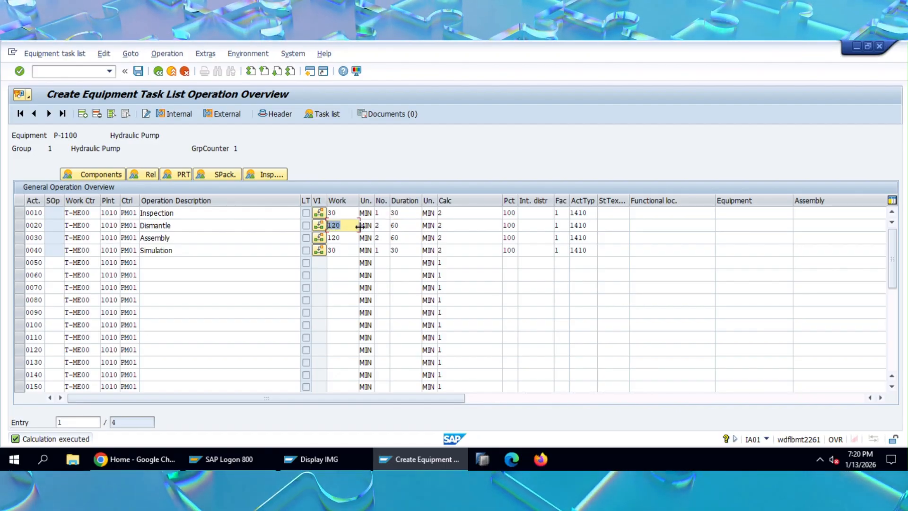
pyautogui.click(397, 225)
pyautogui.click(384, 225)
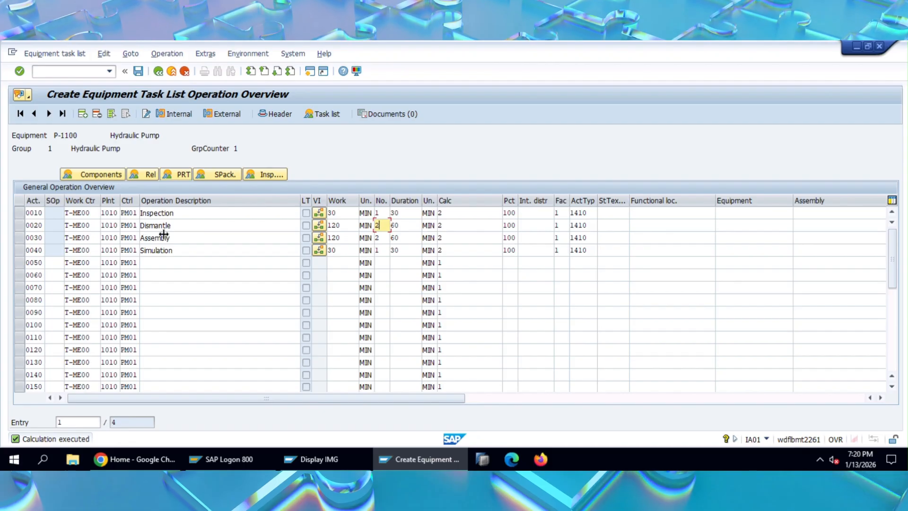
# Open component selection for operation 0030 Assembly and expand the T-PM1000 structure.
pyautogui.click(19, 237)
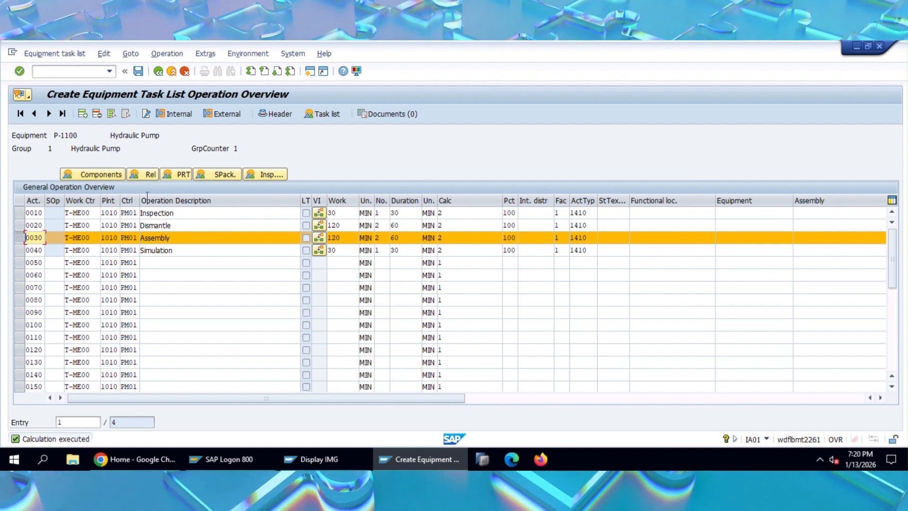
pyautogui.click(111, 174)
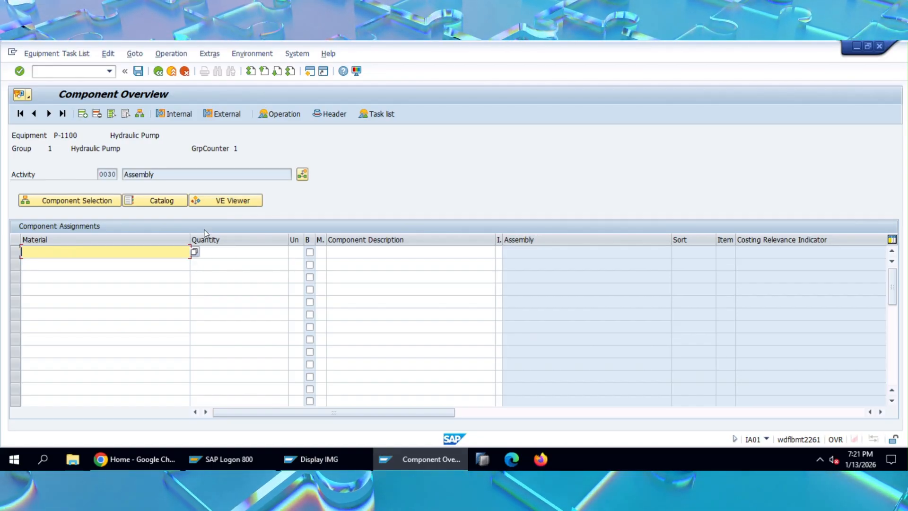
pyautogui.click(84, 203)
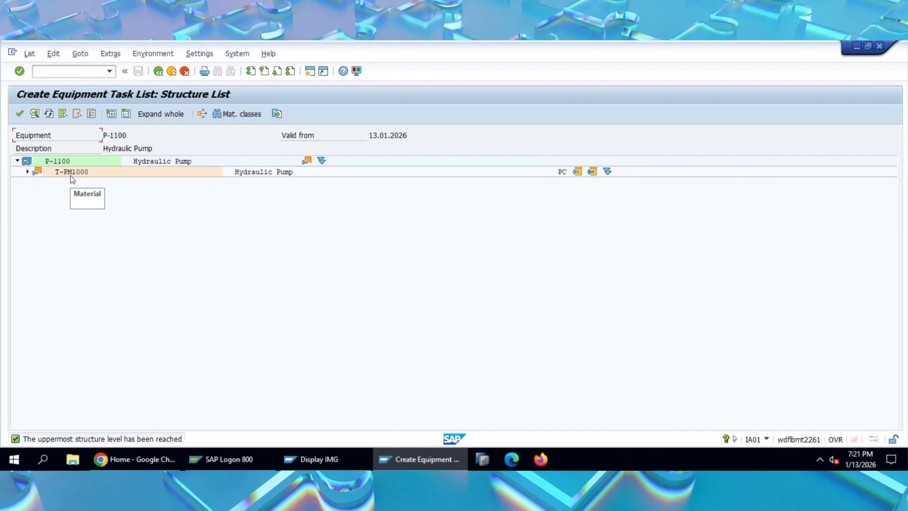
pyautogui.click(28, 171)
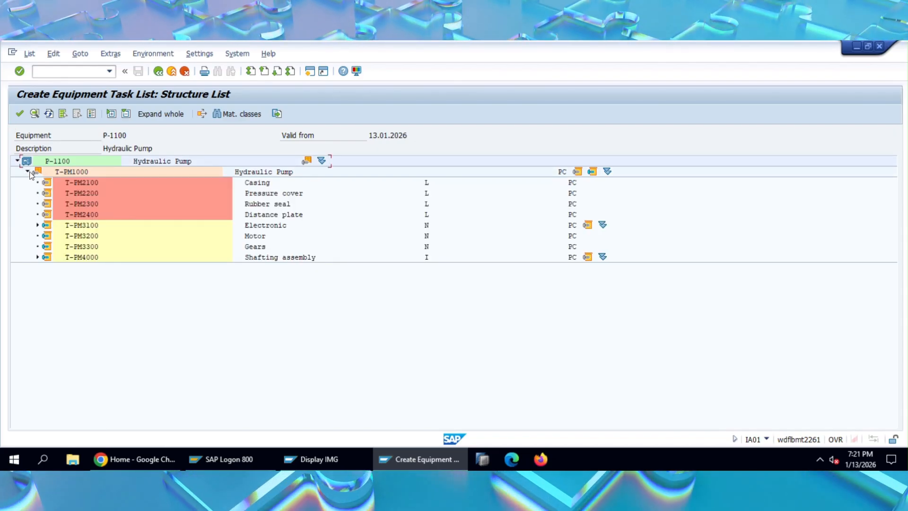
# Try to assign the hydraulic pump construction type T-PM1000 as a component of the Assembly operation.
pyautogui.click(74, 172)
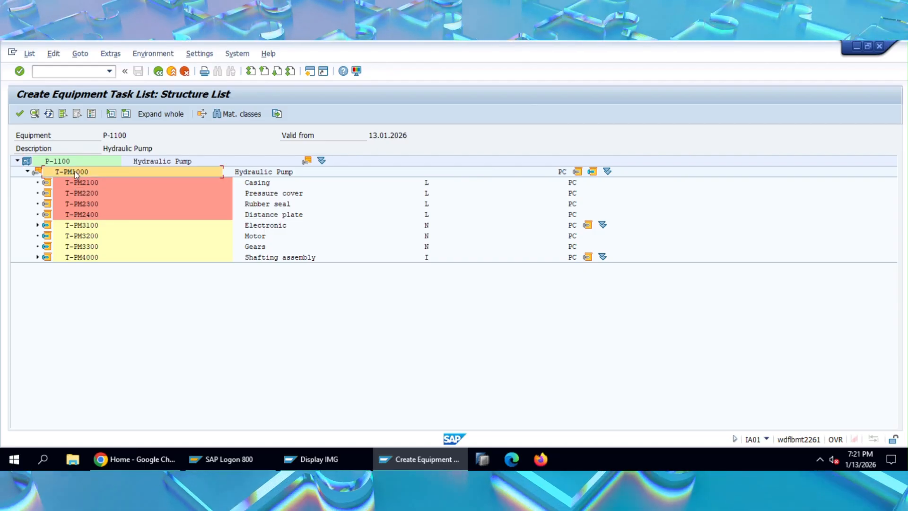
pyautogui.doubleClick(75, 171)
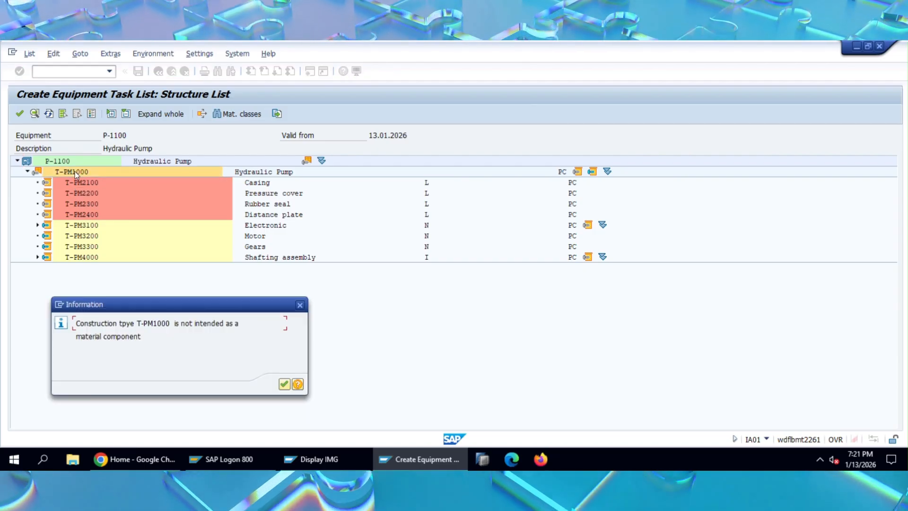
pyautogui.click(284, 384)
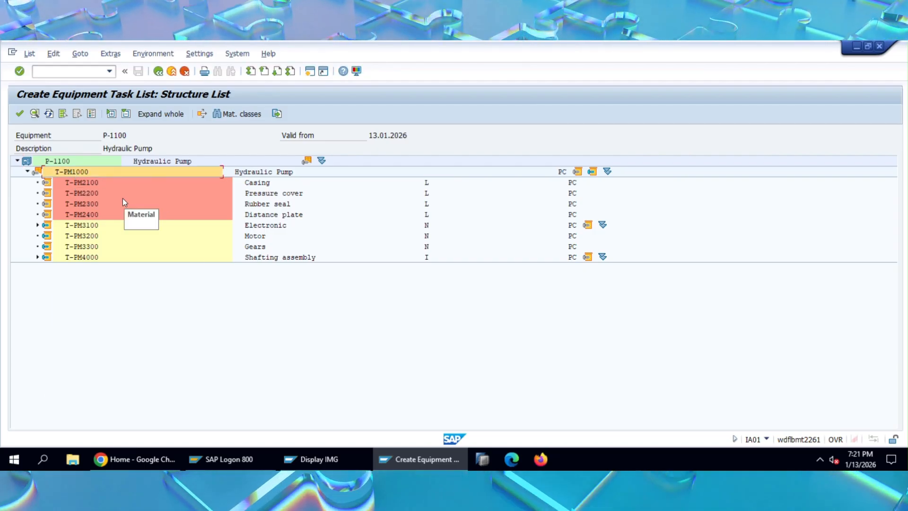
pyautogui.doubleClick(67, 171)
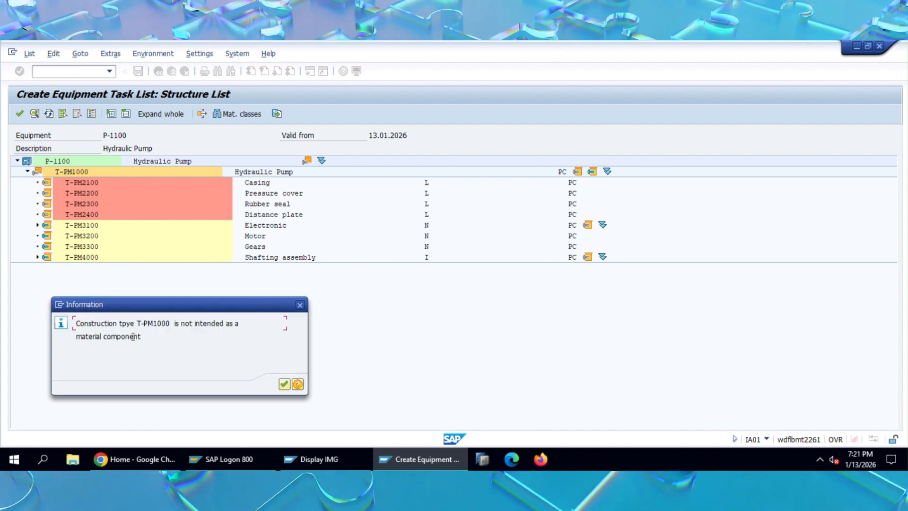
pyautogui.click(284, 384)
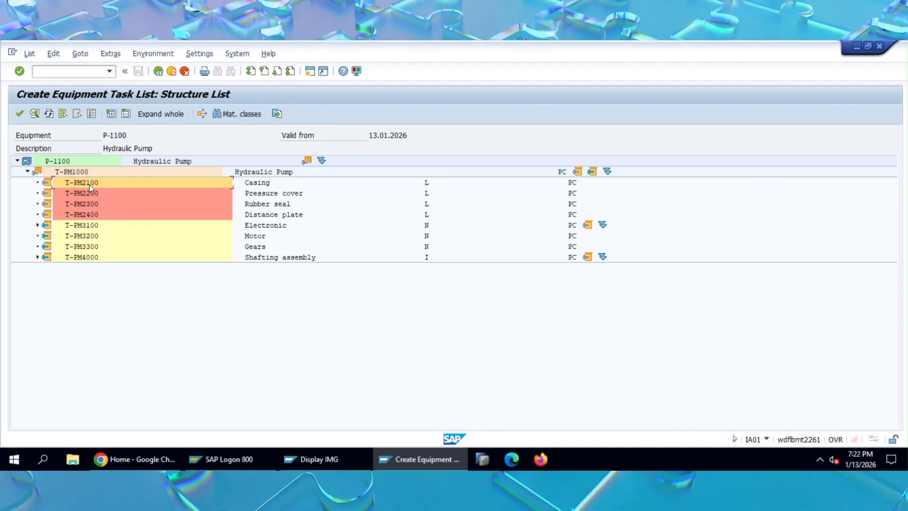
# Assign the casing T-PM2100 from the pump structure as a component of the Assembly operation.
pyautogui.click(88, 214)
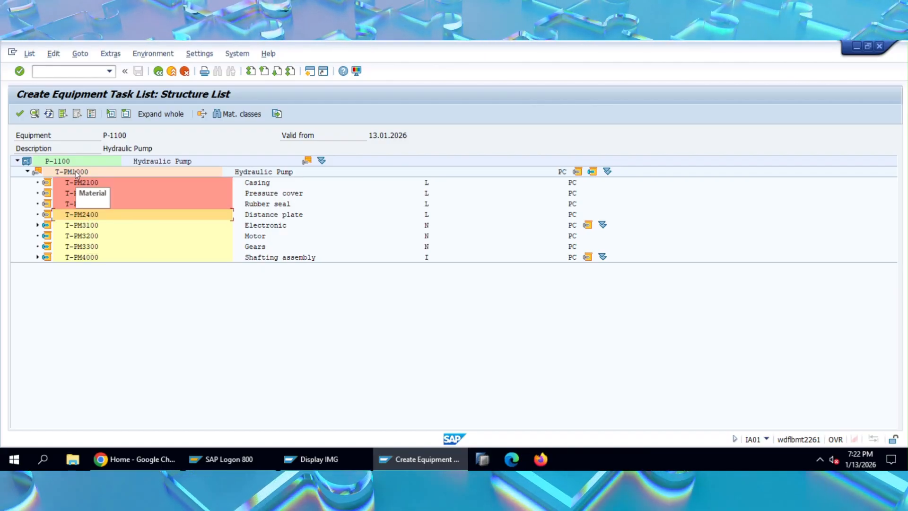
pyautogui.doubleClick(84, 183)
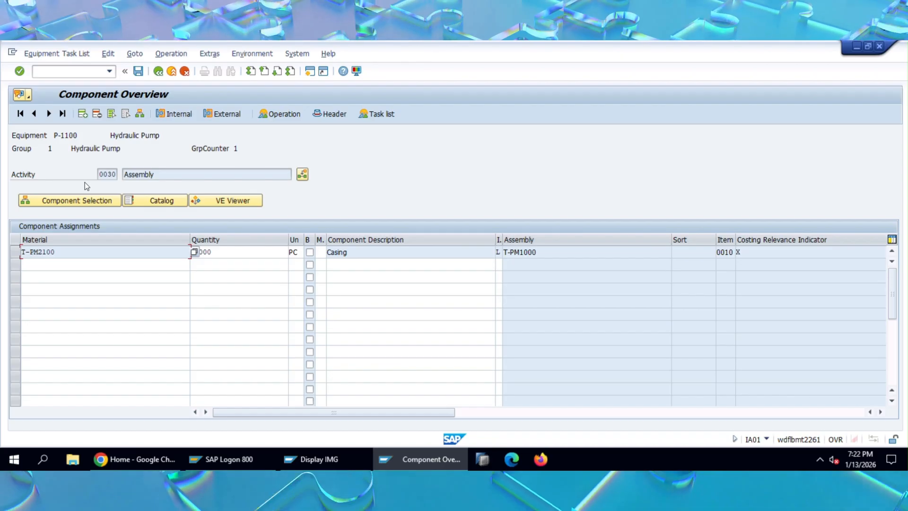
# Search for another Assembly component with the Plant Material by Description search help, restricted to plant 1010.
pyautogui.click(156, 262)
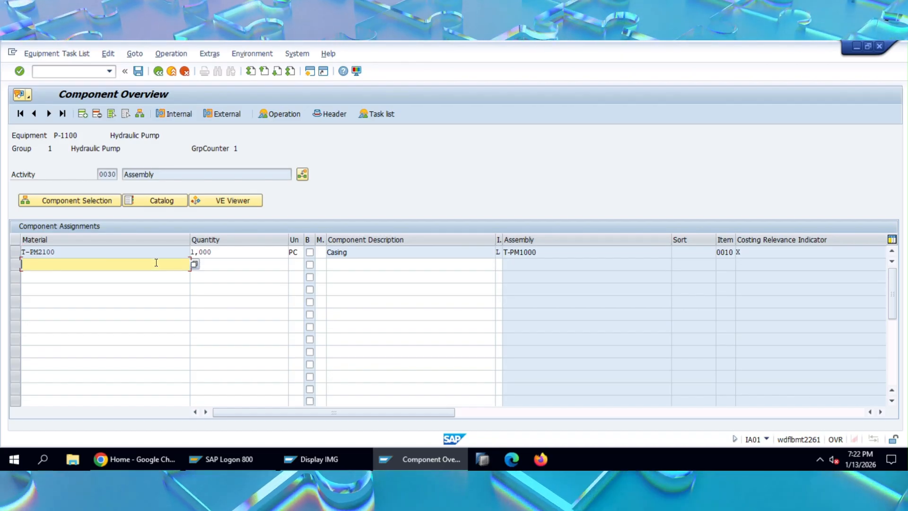
pyautogui.click(194, 265)
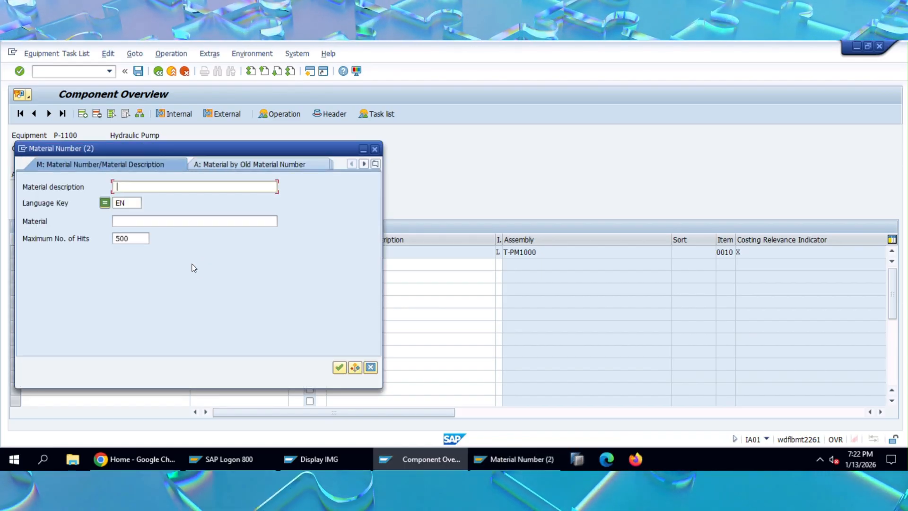
pyautogui.click(376, 163)
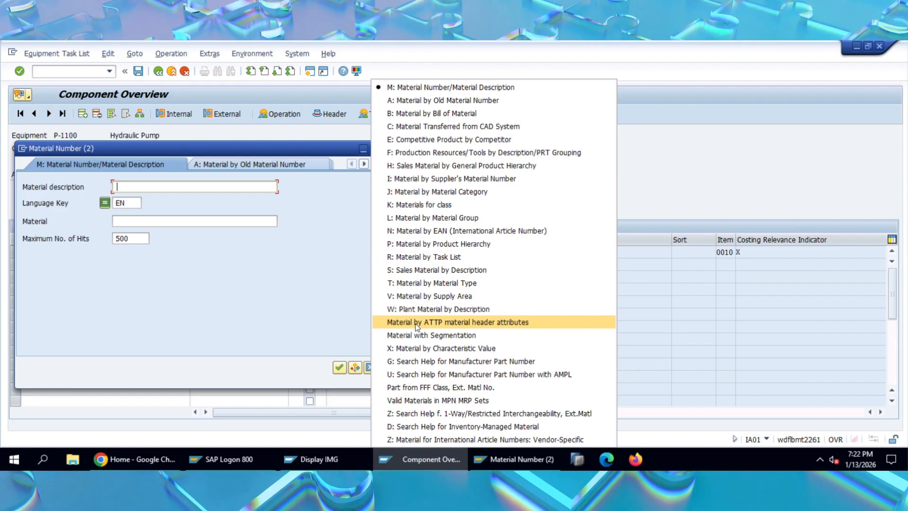
pyautogui.click(417, 308)
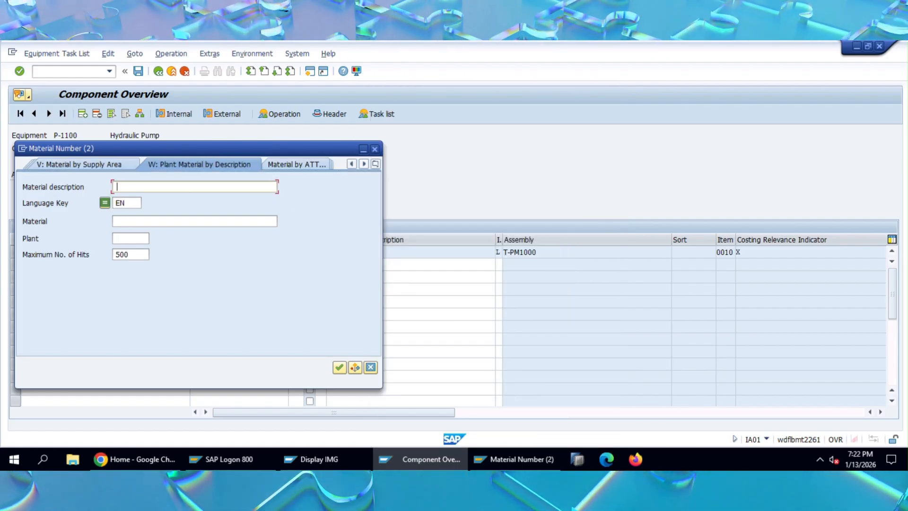
pyautogui.click(139, 239)
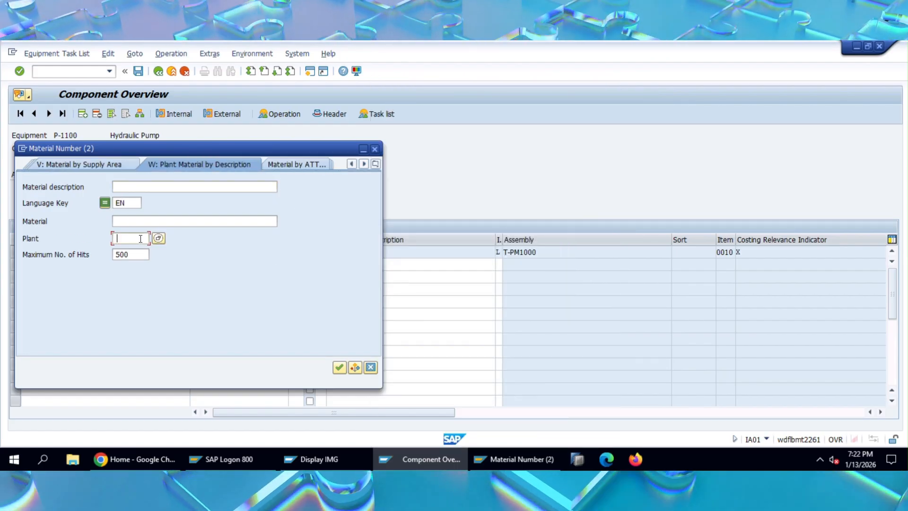
pyautogui.press('Return')
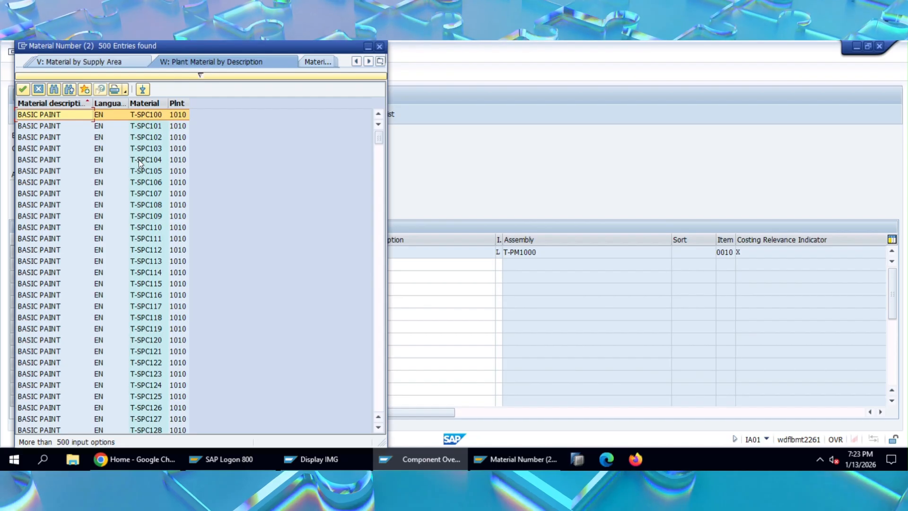
# Add the frame material T-FL7A45 as a component of the Assembly operation with quantity 1.
pyautogui.scroll(-20, 127, 230)
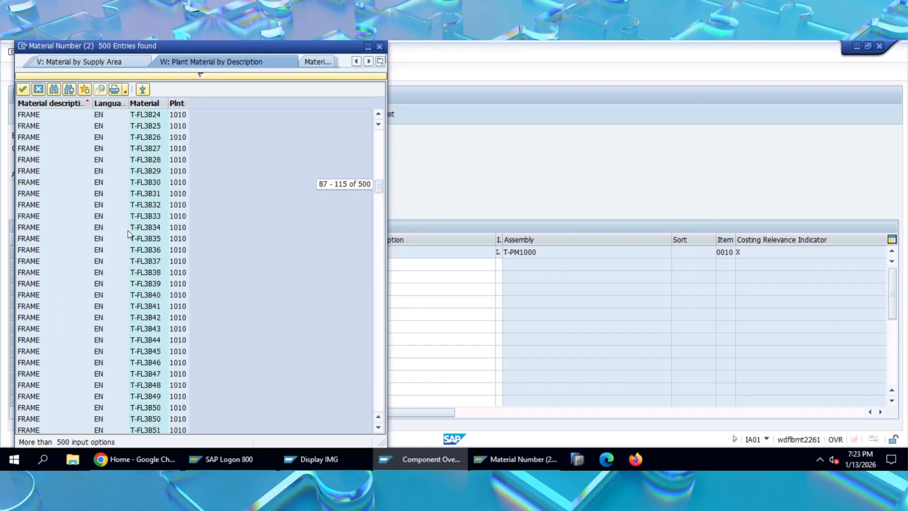
pyautogui.scroll(-20, 43, 303)
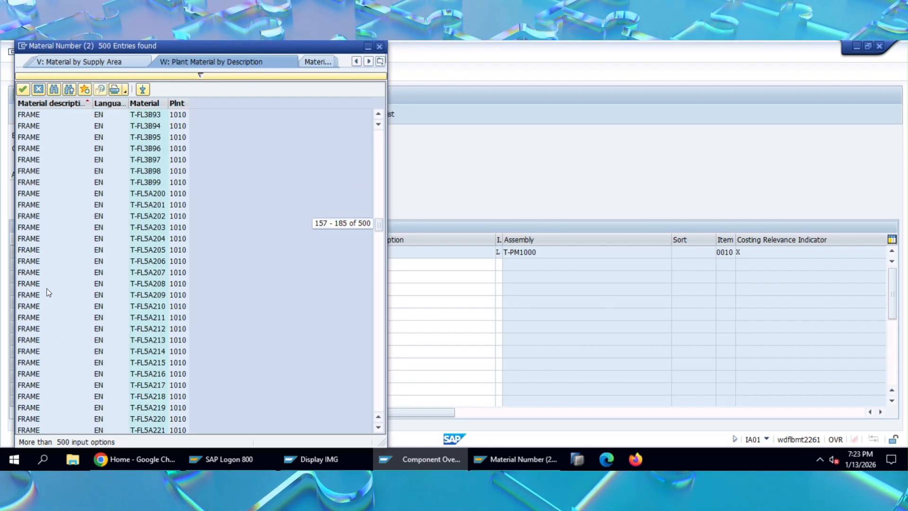
pyautogui.scroll(-14, 49, 293)
pyautogui.doubleClick(44, 273)
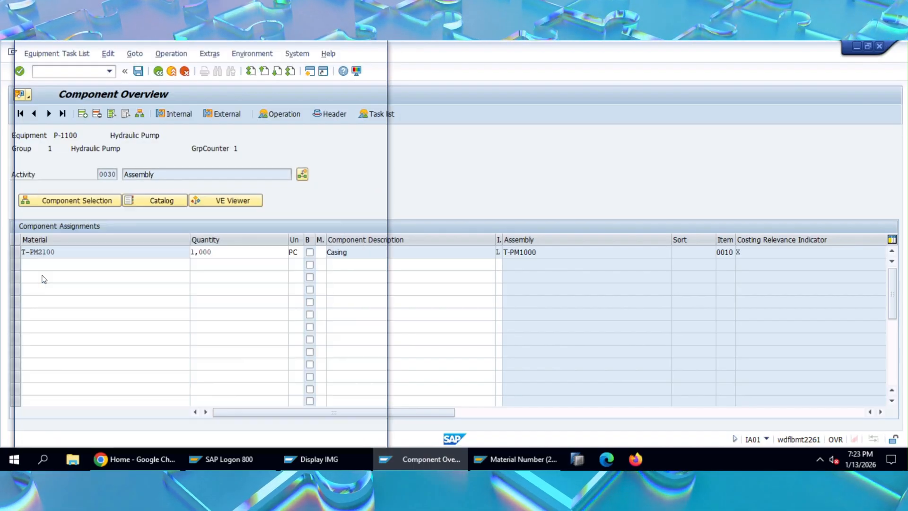
pyautogui.click(231, 262)
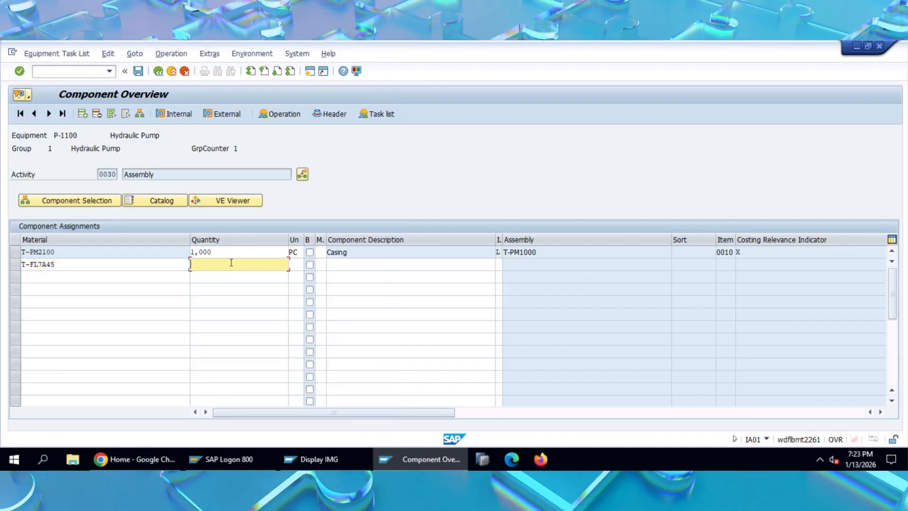
pyautogui.write('1')
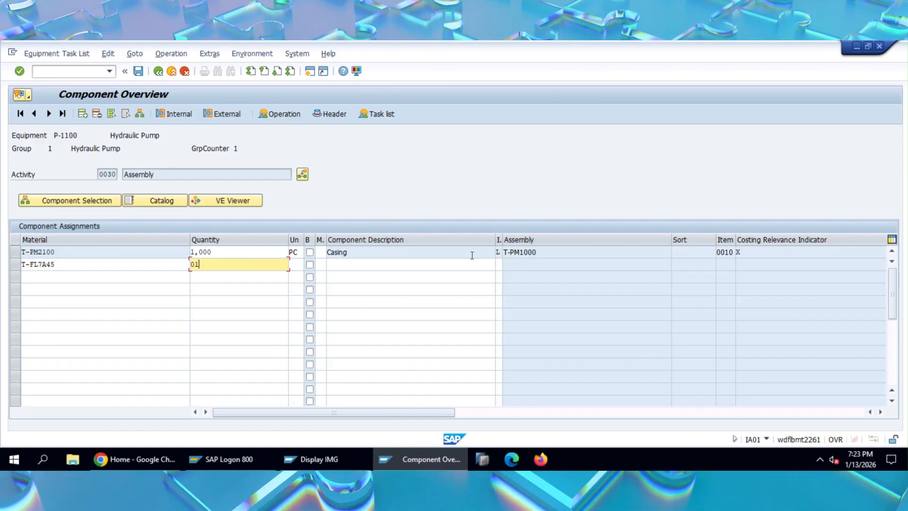
pyautogui.press('Return')
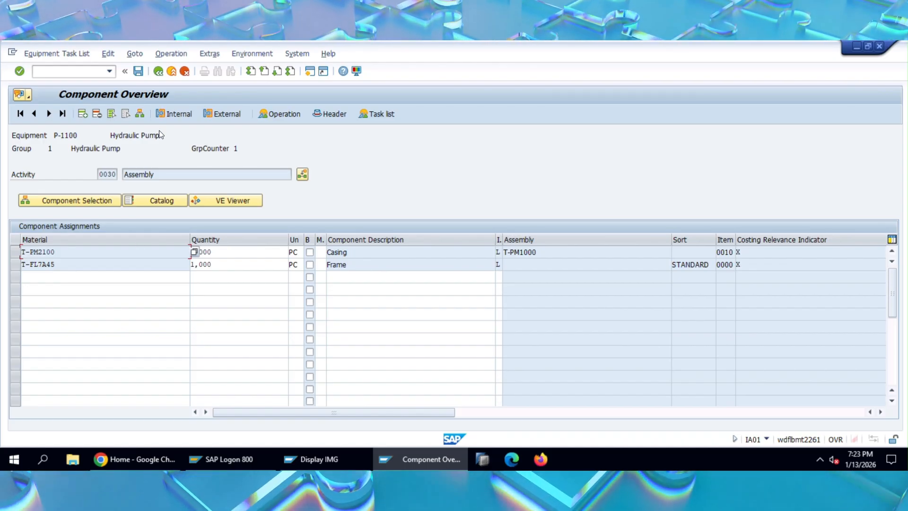
# Save the equipment task list for P-1100 and reopen it in display mode at its operation overview.
pyautogui.click(158, 72)
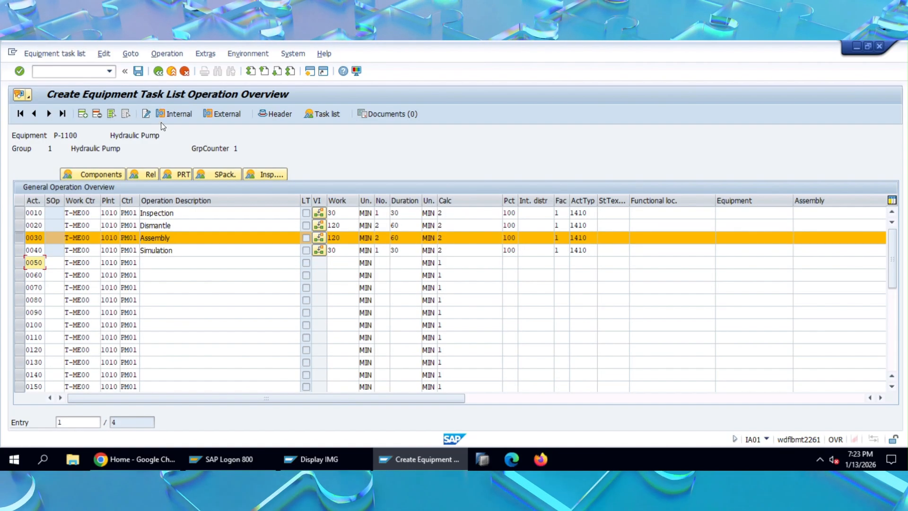
pyautogui.click(138, 72)
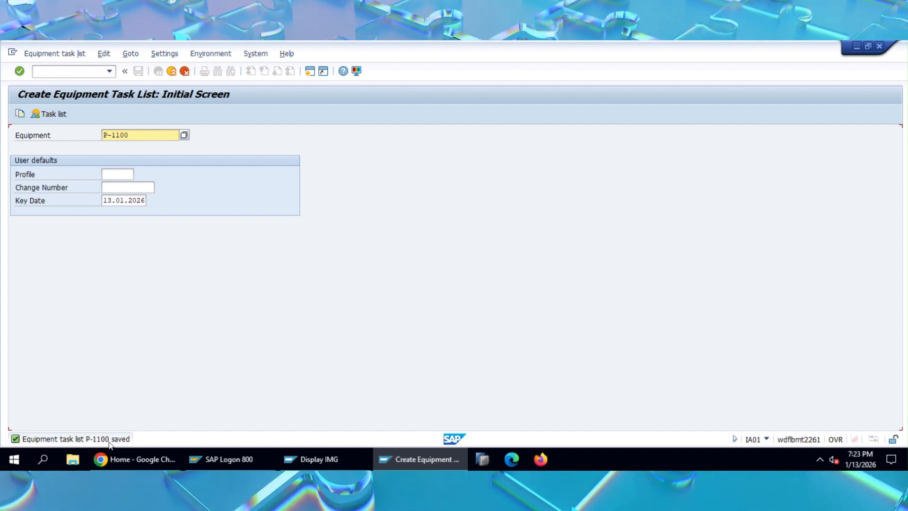
pyautogui.click(55, 54)
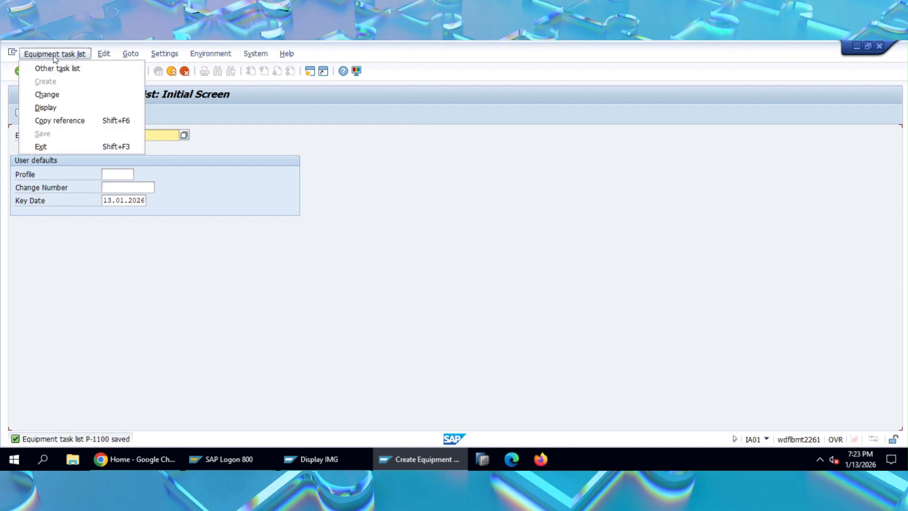
pyautogui.click(46, 107)
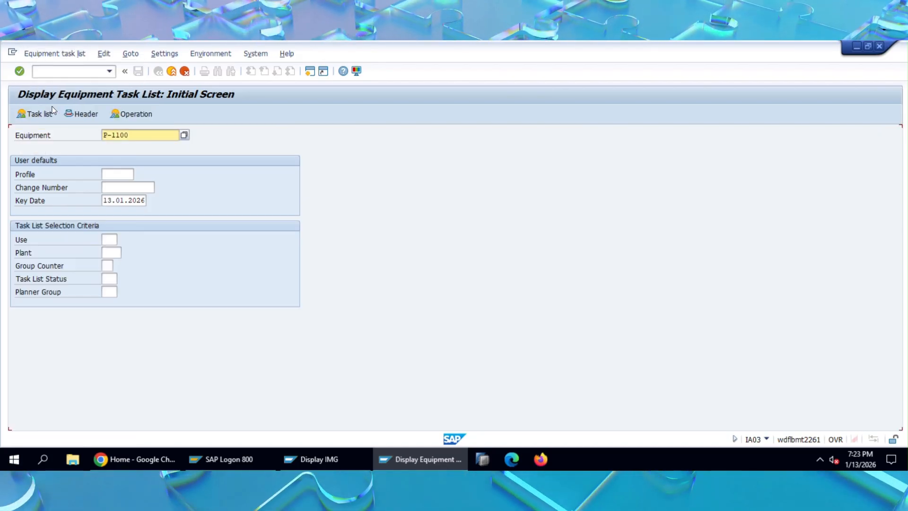
pyautogui.press('Return')
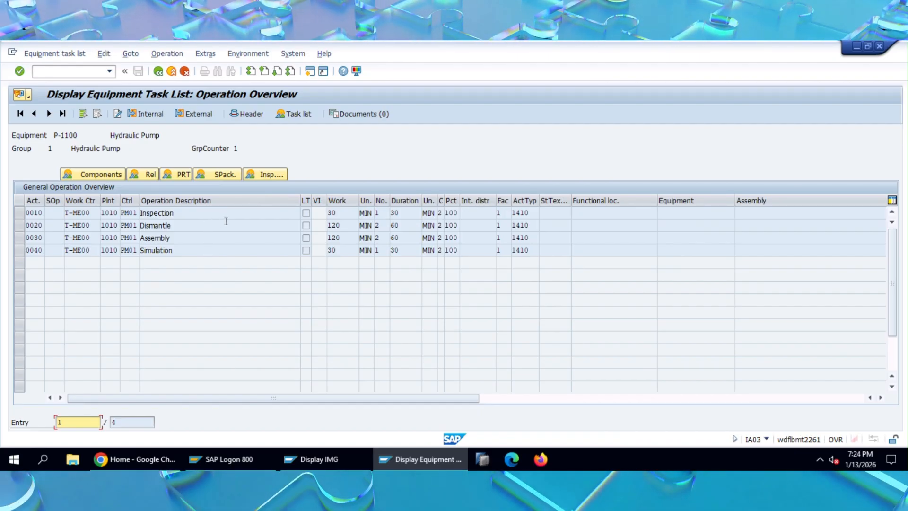
# Examine the task list header, comparing the group, group counter, description, planning plant and header assignments.
pyautogui.click(244, 116)
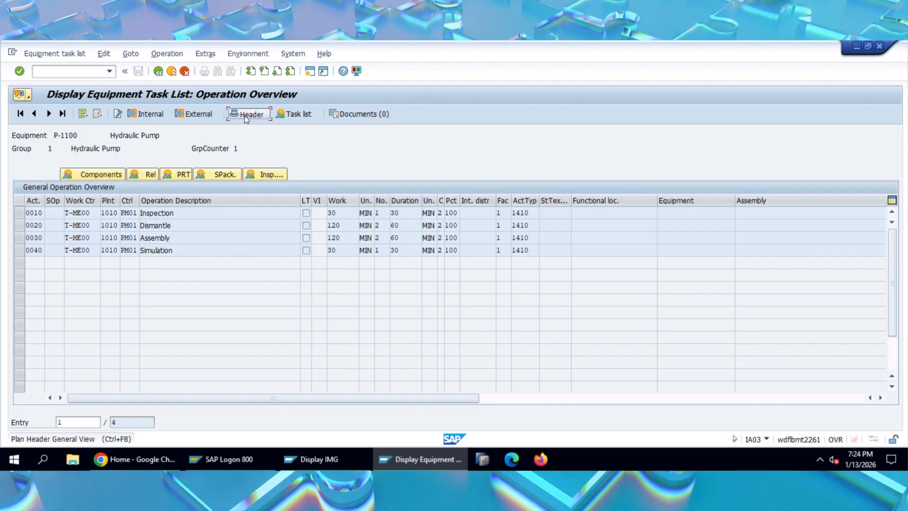
pyautogui.scroll(-1, 147, 286)
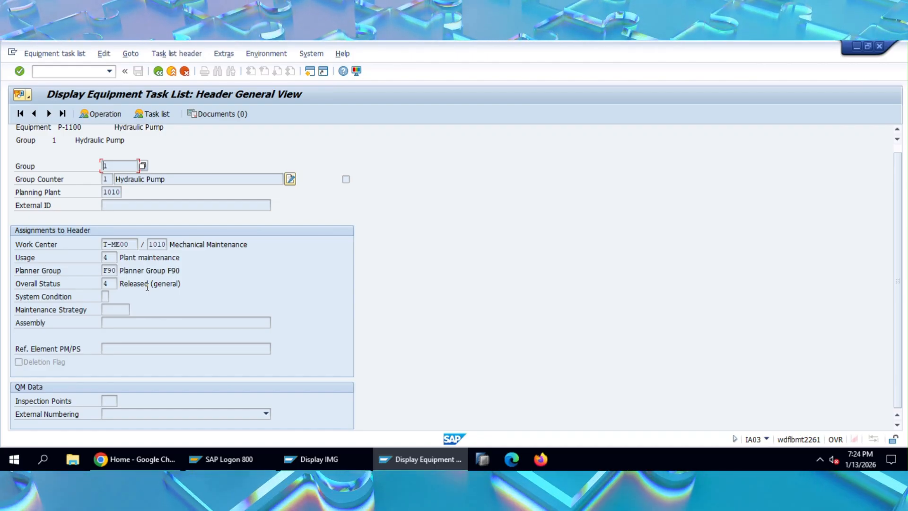
pyautogui.scroll(1, 147, 287)
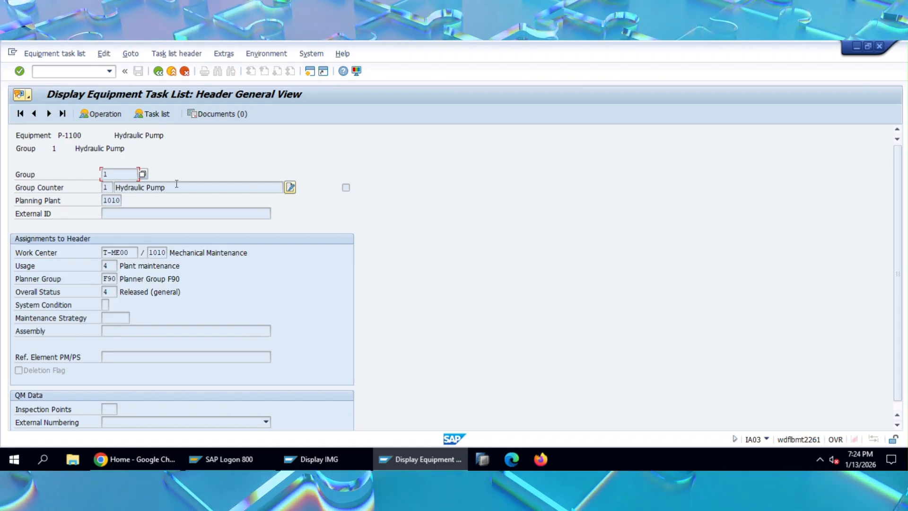
pyautogui.moveTo(177, 184); pyautogui.dragTo(103, 192)
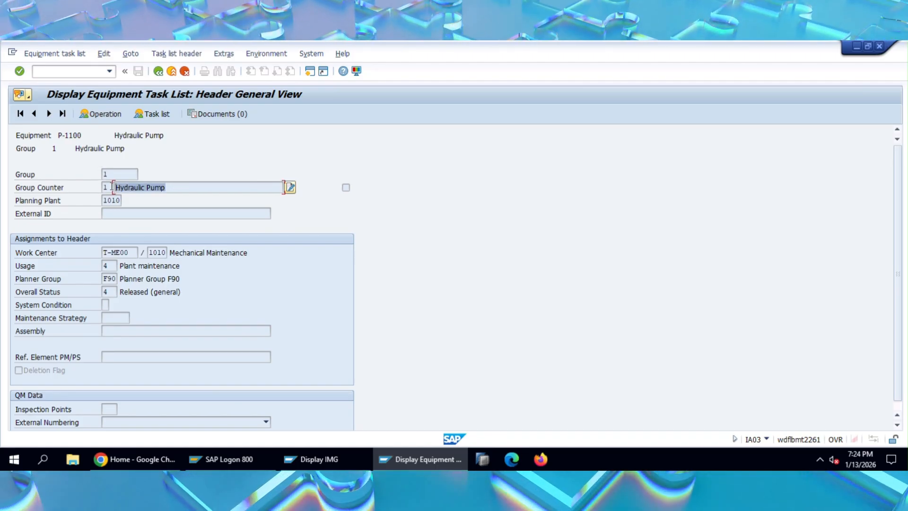
pyautogui.click(128, 178)
pyautogui.doubleClick(107, 200)
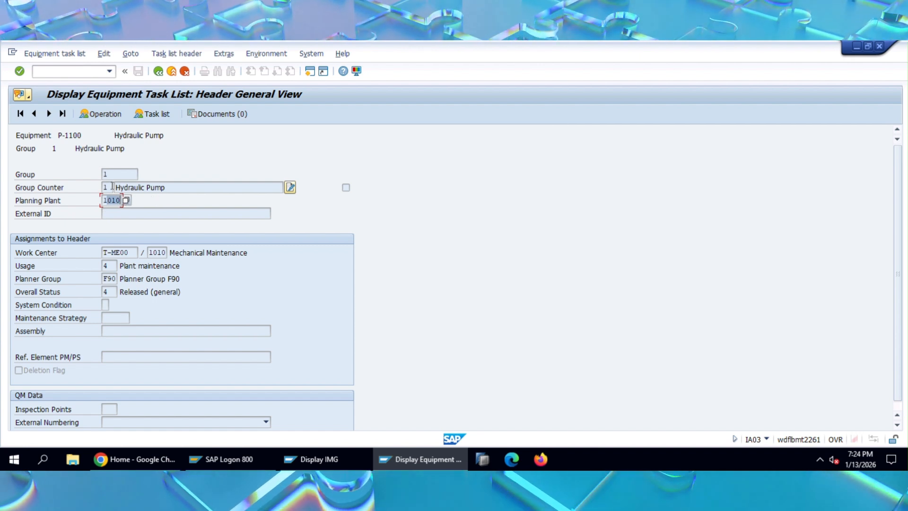
pyautogui.click(111, 186)
pyautogui.moveTo(172, 186); pyautogui.dragTo(109, 188)
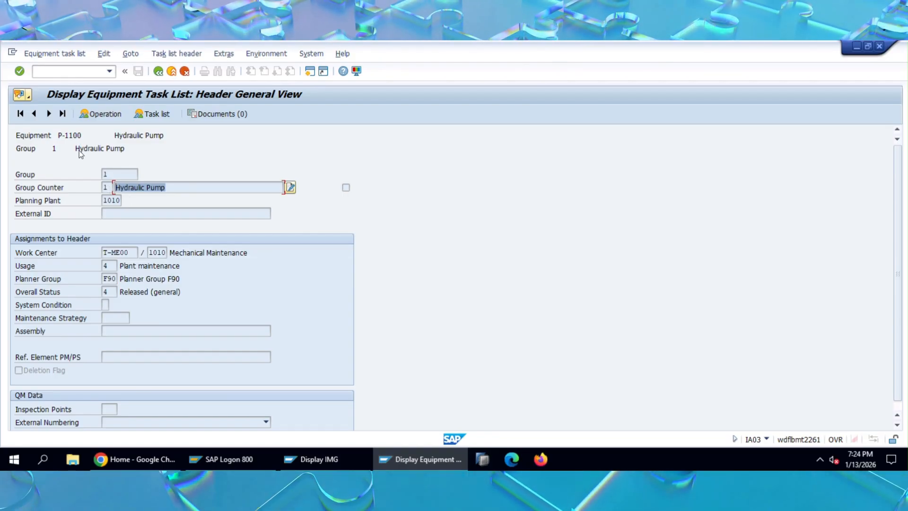
pyautogui.moveTo(75, 148); pyautogui.dragTo(119, 148)
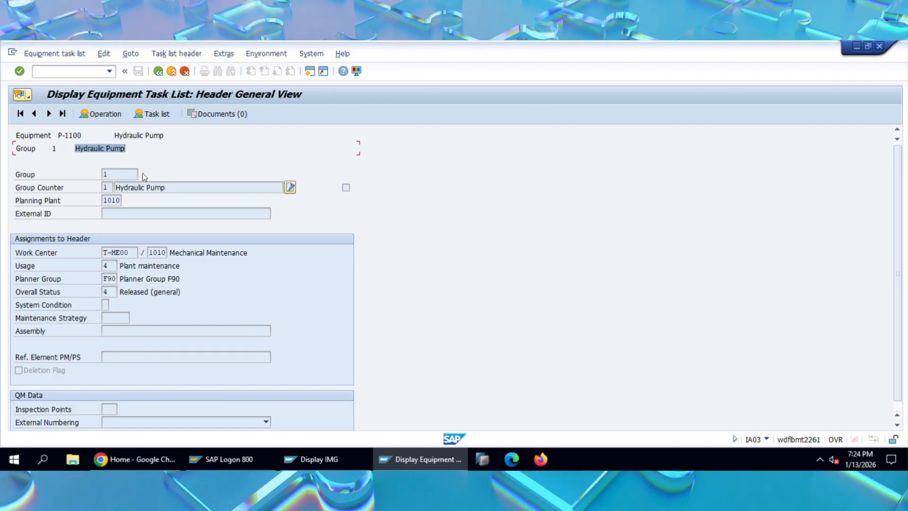
pyautogui.click(63, 150)
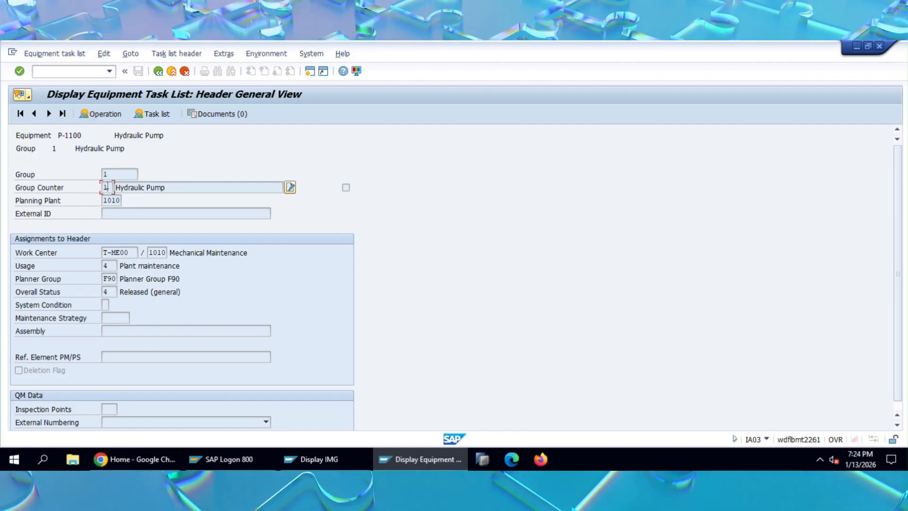
pyautogui.click(106, 187)
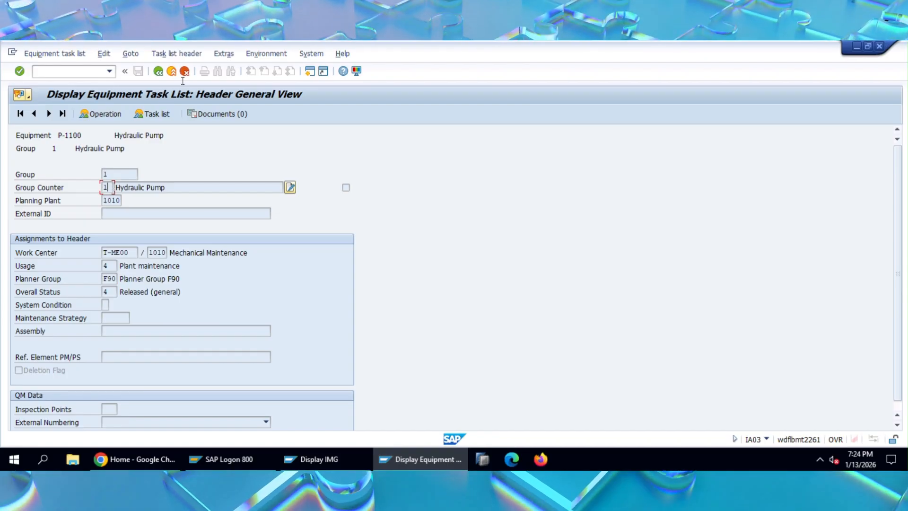
# Leave display mode and start a second task list in group 1 for equipment P-1100 in create mode.
pyautogui.click(159, 72)
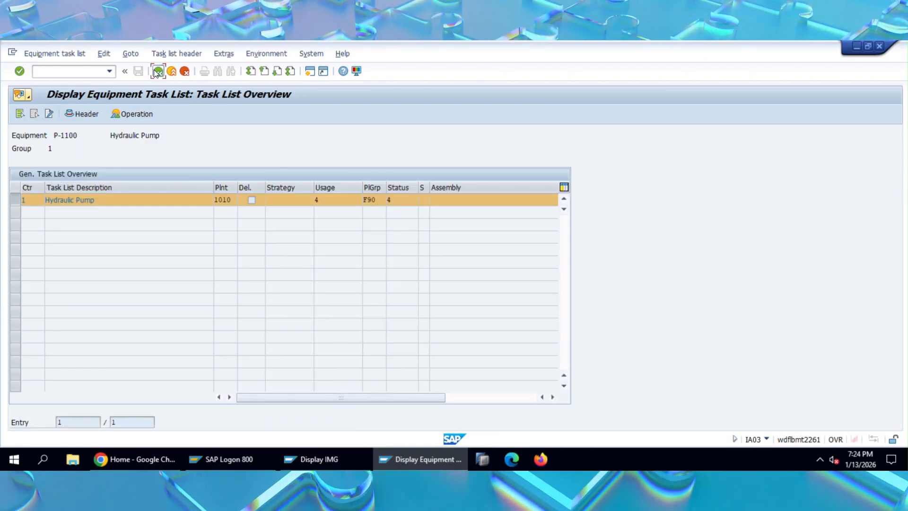
pyautogui.click(155, 71)
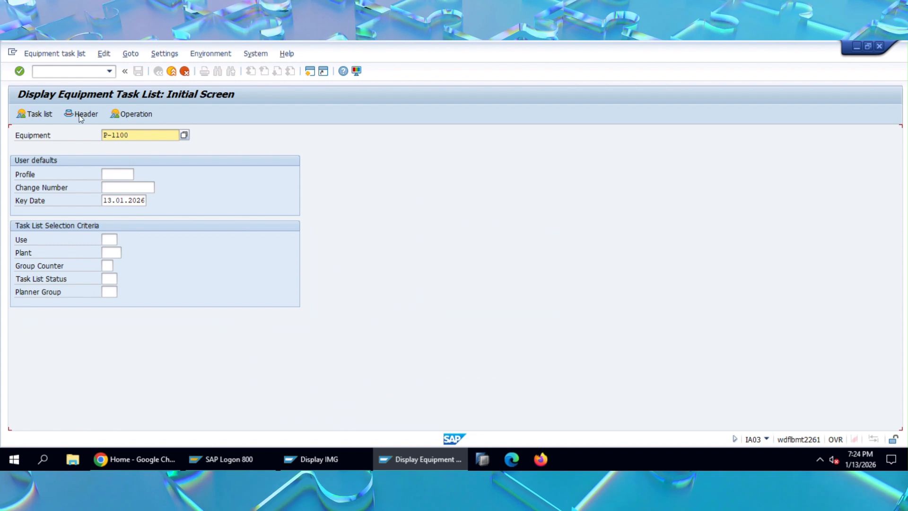
pyautogui.click(53, 54)
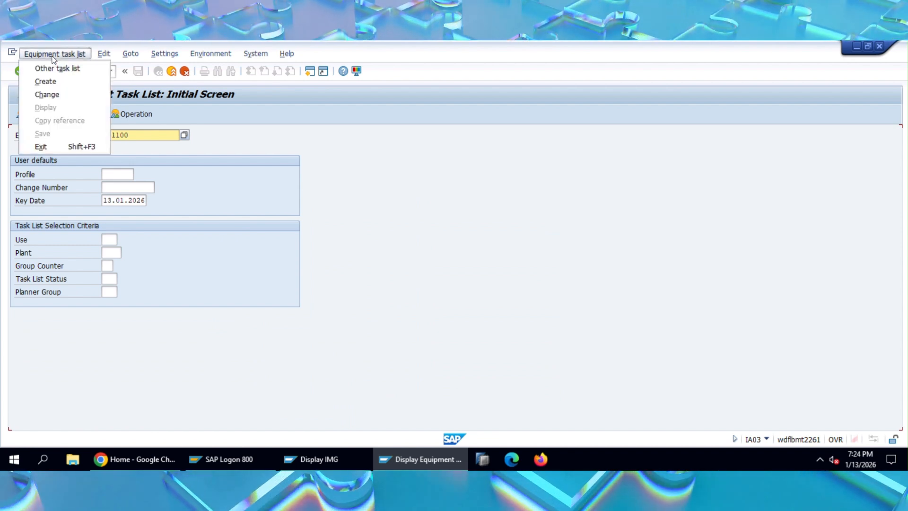
pyautogui.click(56, 91)
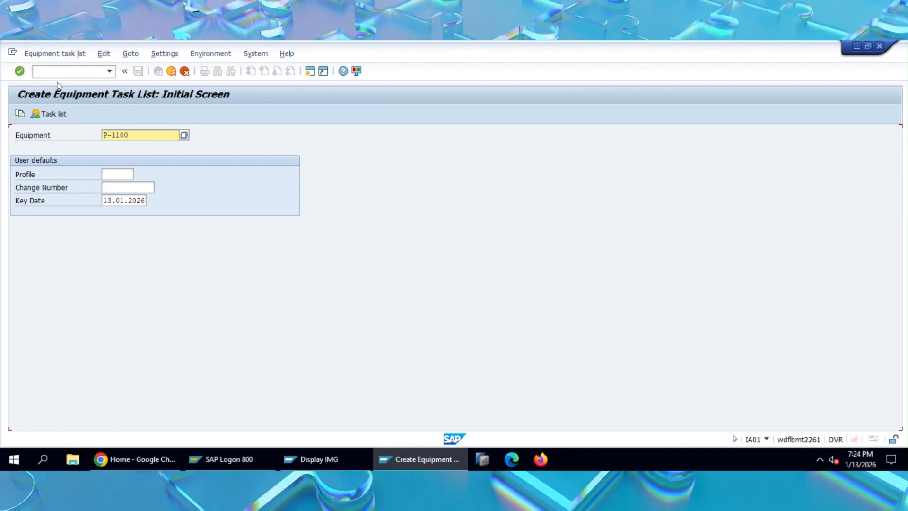
pyautogui.press('Return')
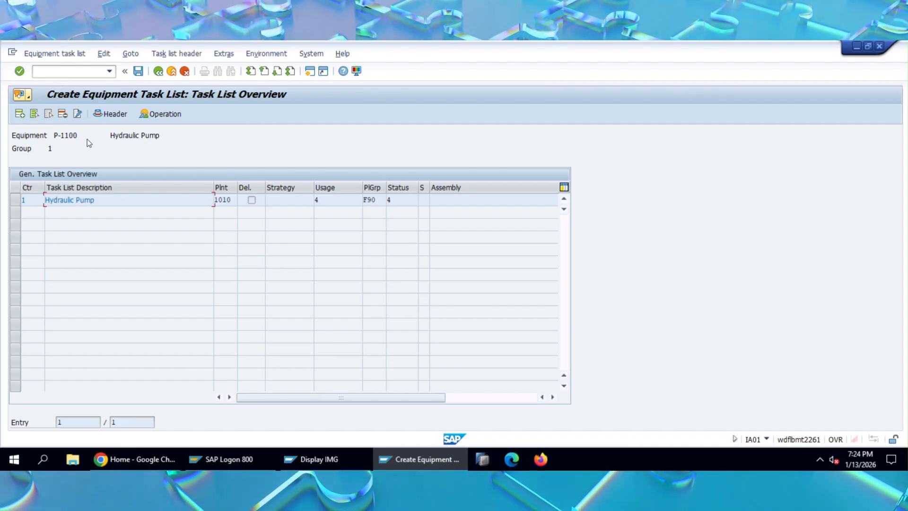
pyautogui.click(22, 115)
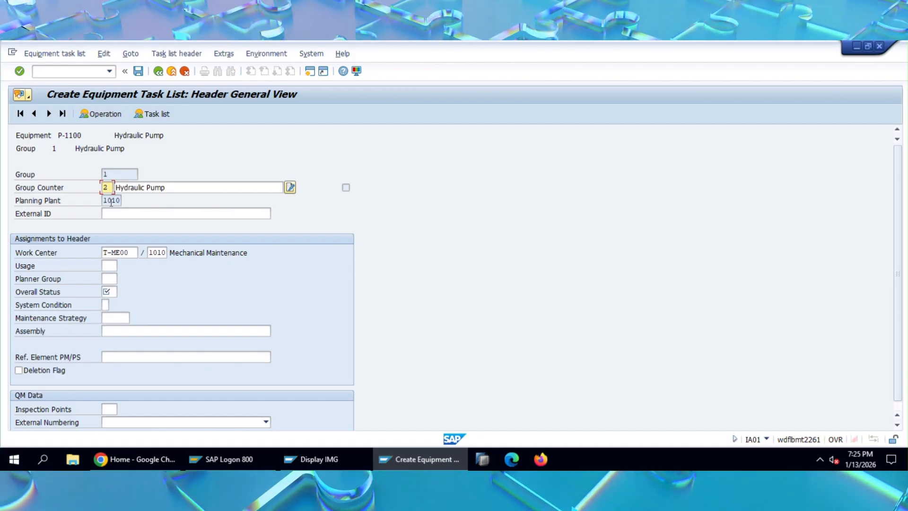
# In the header of group counter 2, set the overall status to 4 and the usage to 4 (Plant maintenance).
pyautogui.click(108, 290)
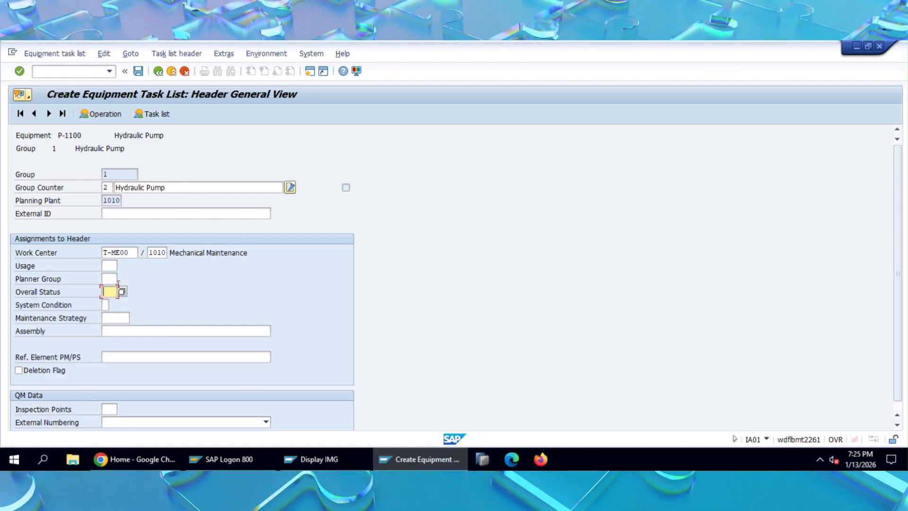
pyautogui.click(110, 267)
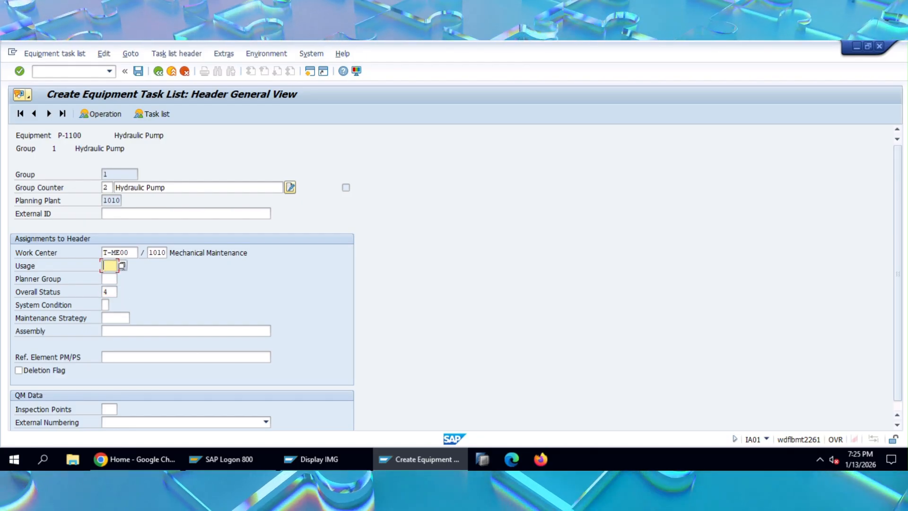
pyautogui.click(124, 265)
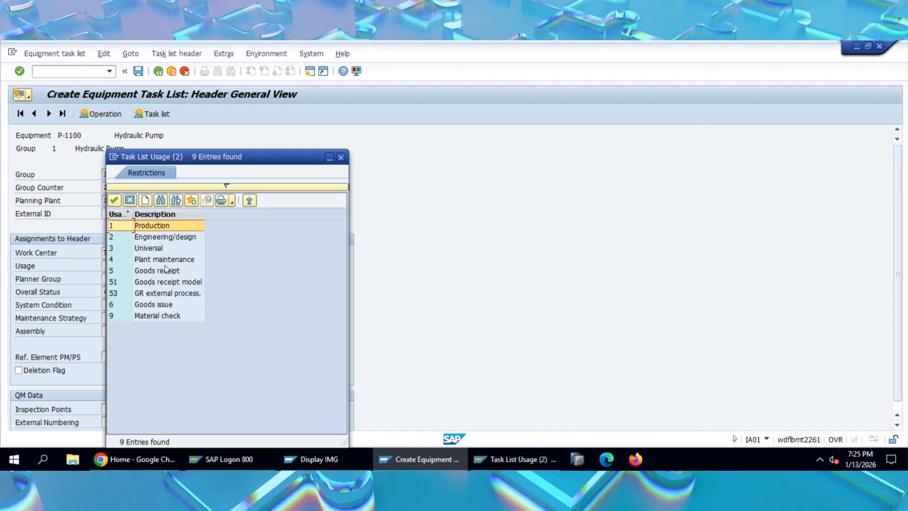
pyautogui.doubleClick(164, 259)
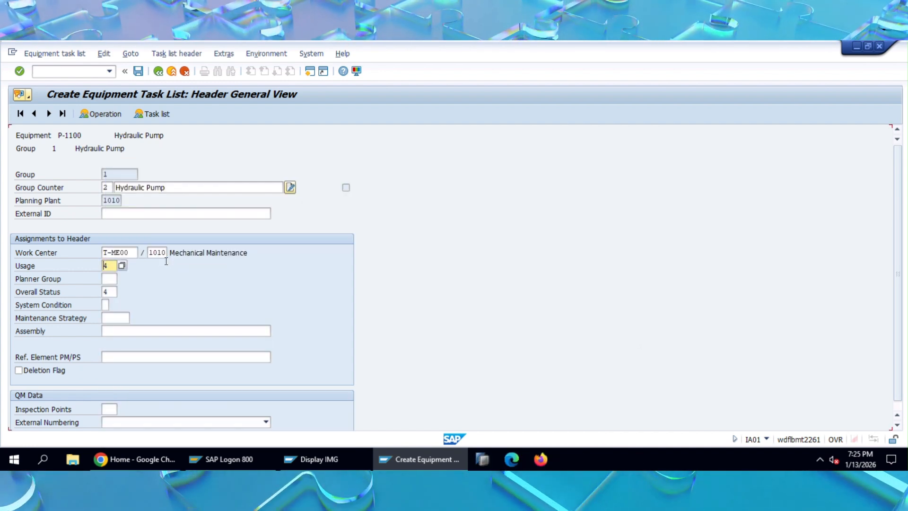
pyautogui.press('Return')
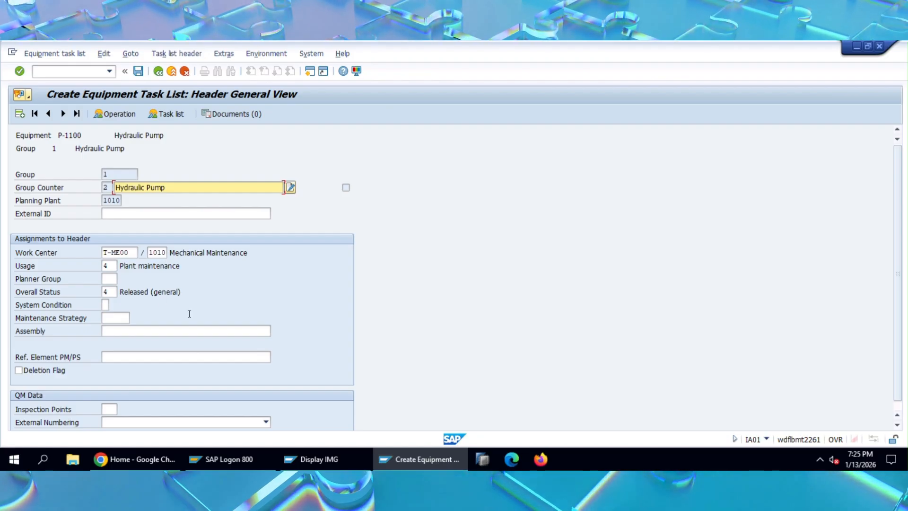
# Add operation 0010 named Test1 to group counter 2 with 10 MIN of work.
pyautogui.click(127, 114)
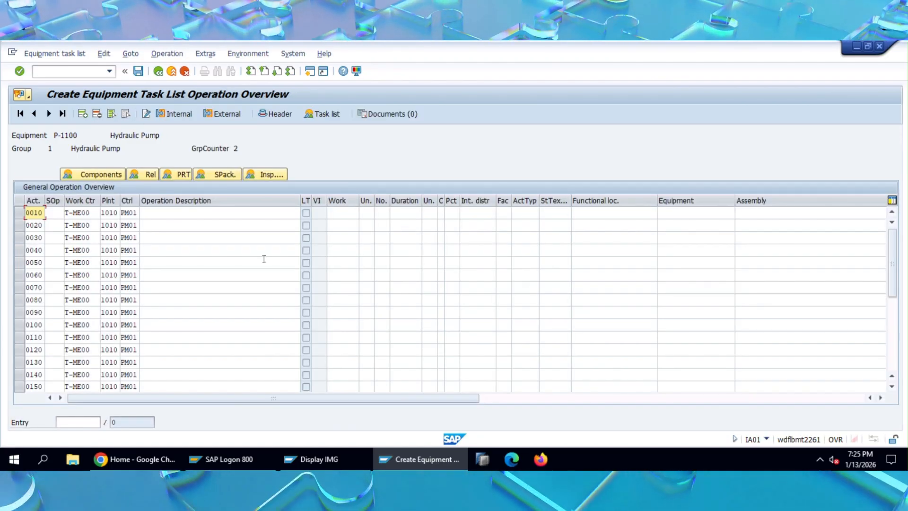
pyautogui.click(215, 212)
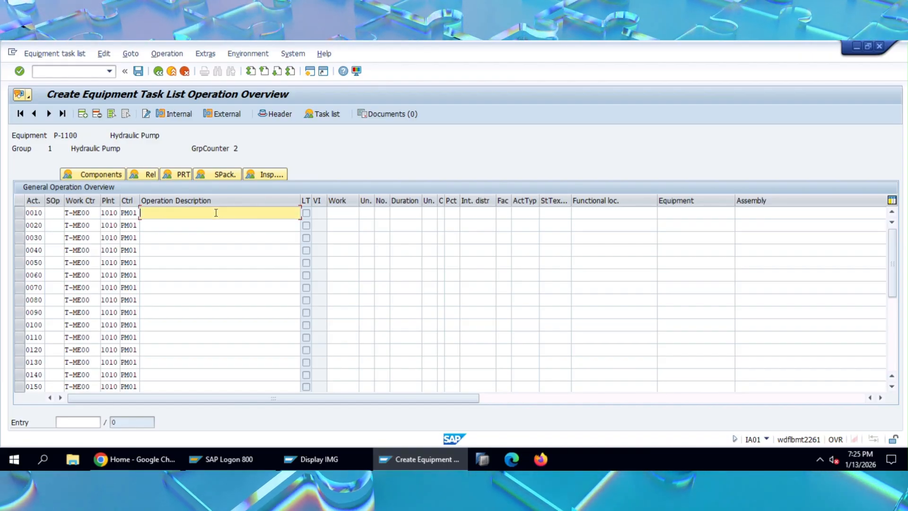
pyautogui.click(215, 213)
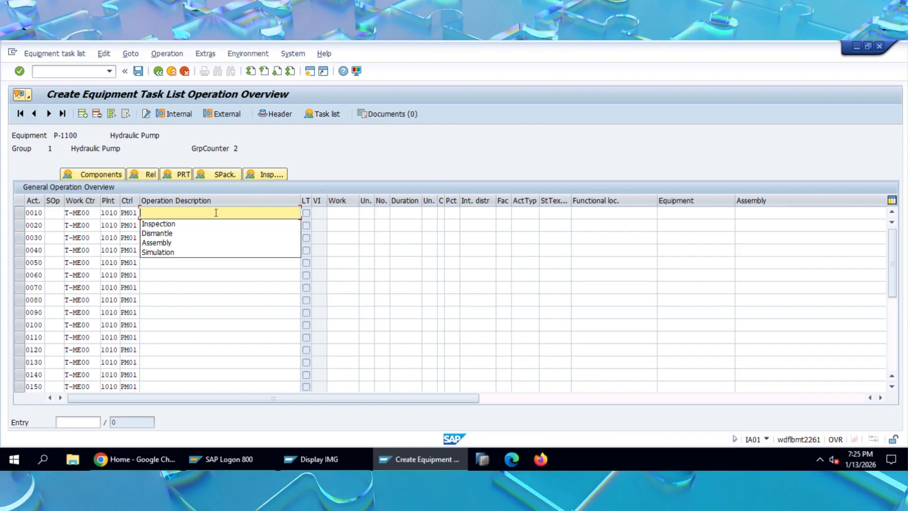
pyautogui.write('Test1')
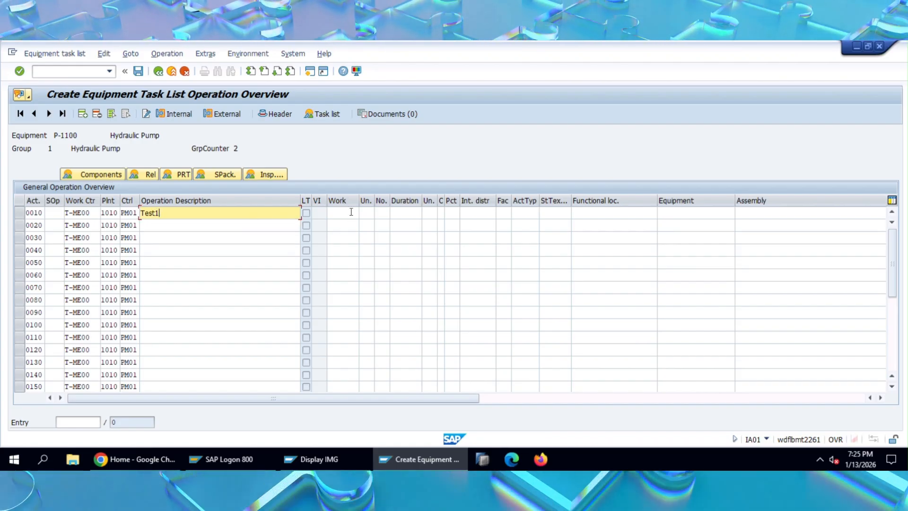
pyautogui.click(351, 212)
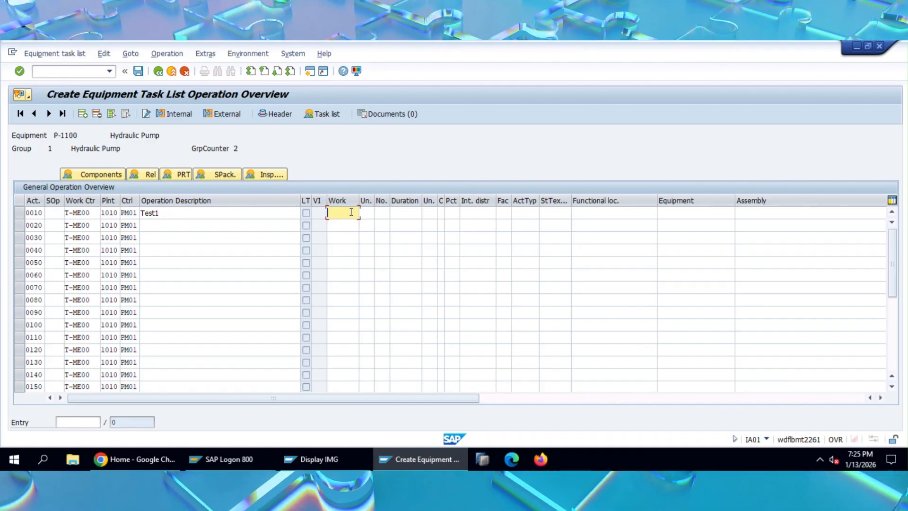
pyautogui.write('10')
pyautogui.press('Tab')
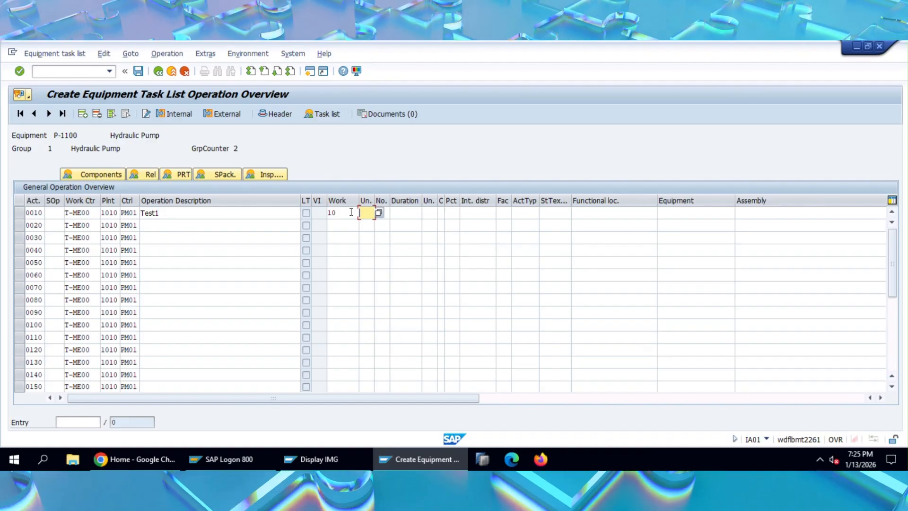
pyautogui.write('MIN')
pyautogui.press('Tab')
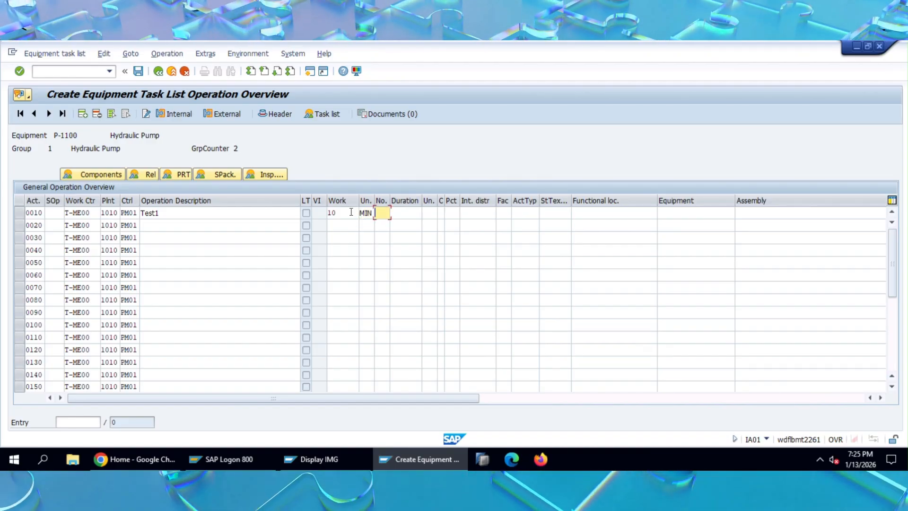
pyautogui.press('Return')
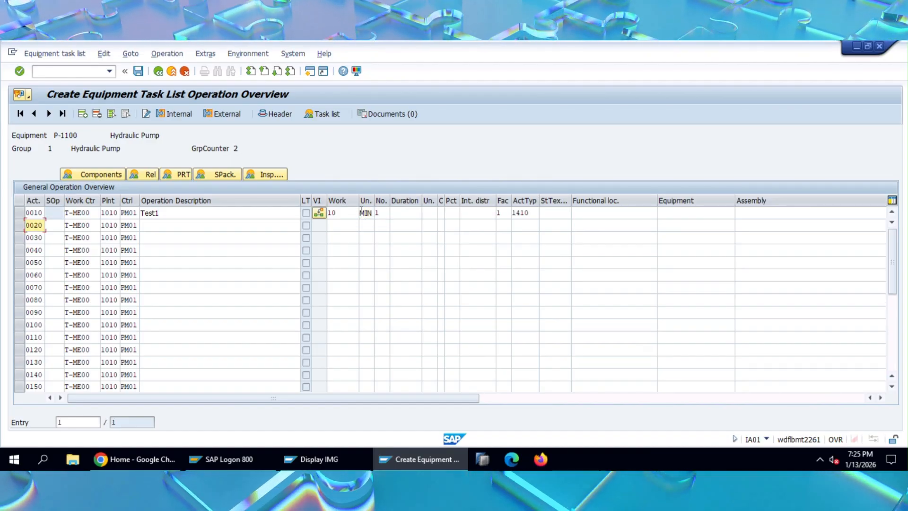
# Set the duration of operation Test1 to 10 MIN.
pyautogui.click(432, 212)
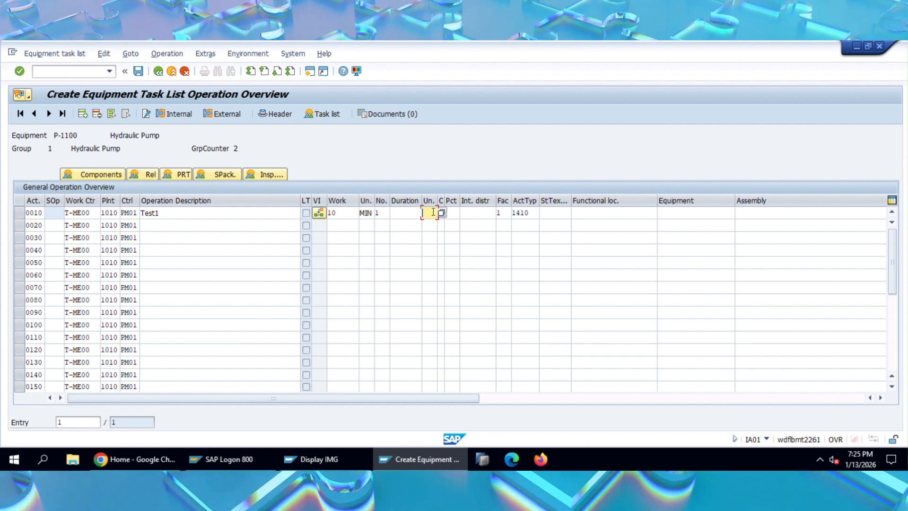
pyautogui.press('Return')
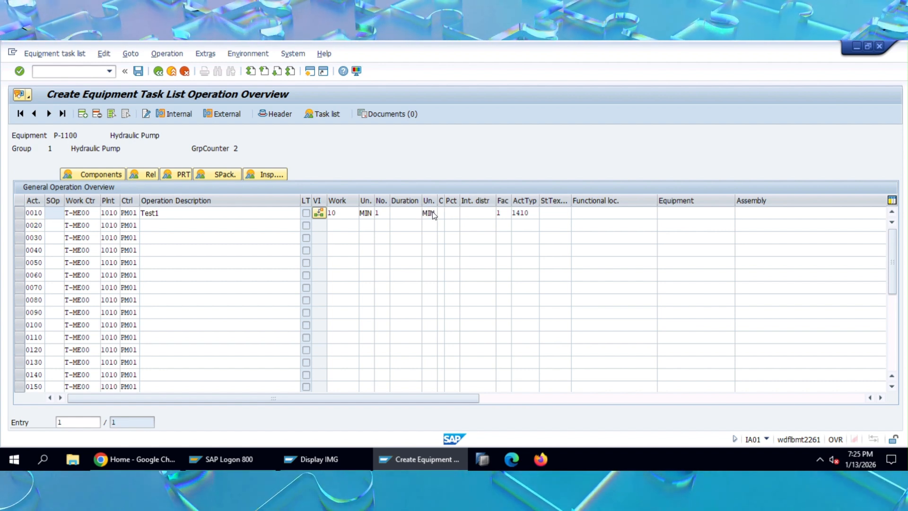
pyautogui.click(502, 212)
pyautogui.click(405, 212)
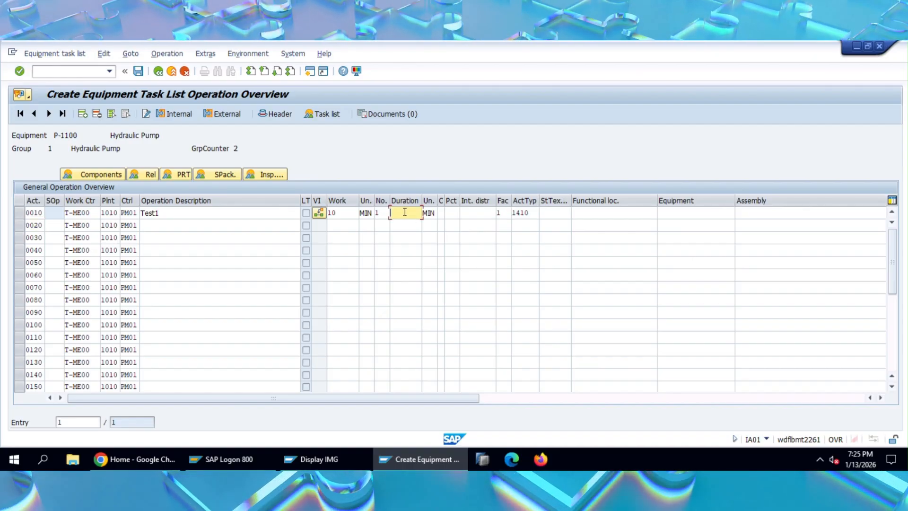
pyautogui.write('10')
pyautogui.press('Return')
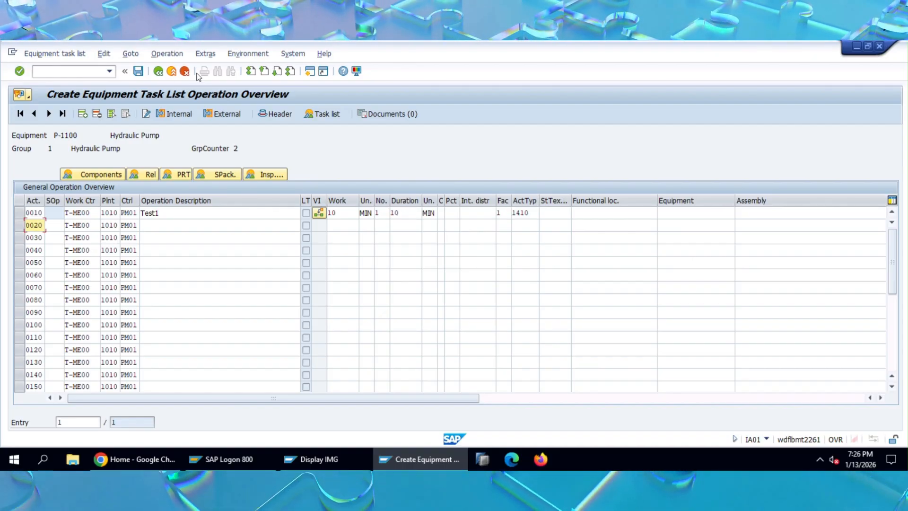
# Save the second task list and show the task list overview for equipment P-1100 in display mode.
pyautogui.click(139, 71)
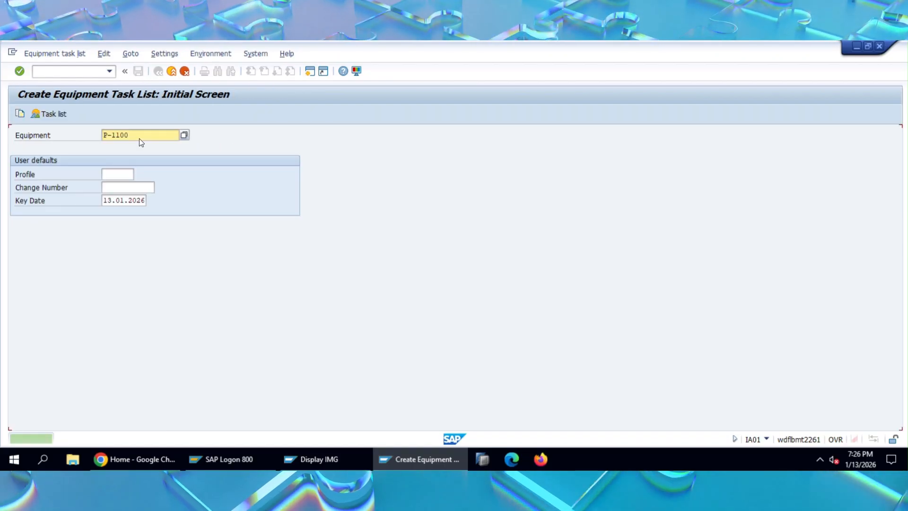
pyautogui.click(54, 53)
pyautogui.click(61, 108)
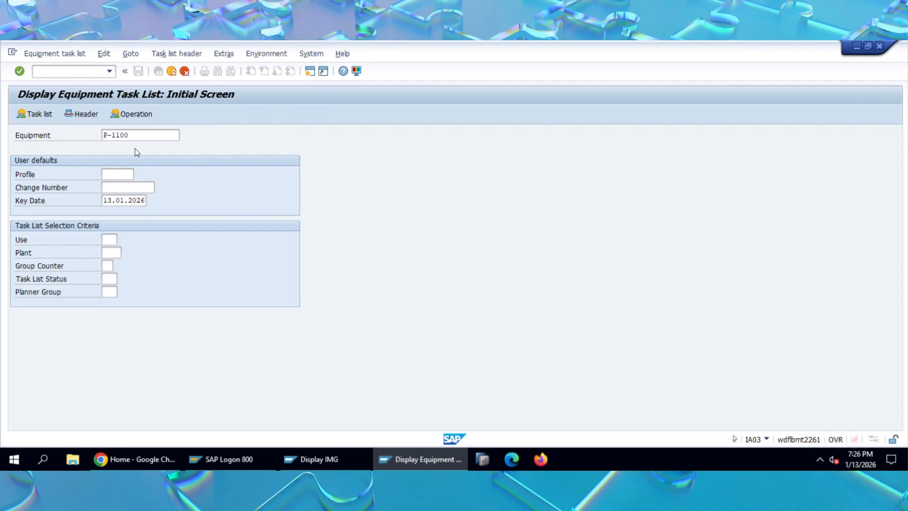
pyautogui.press('Return')
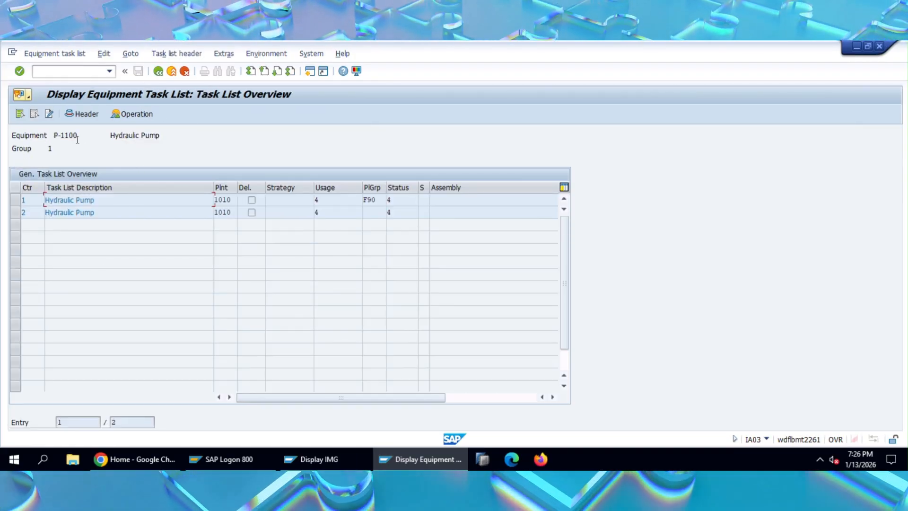
# Examine the group key and compare the operations of group counters 1 and 2, returning to the initial display screen.
pyautogui.click(45, 149)
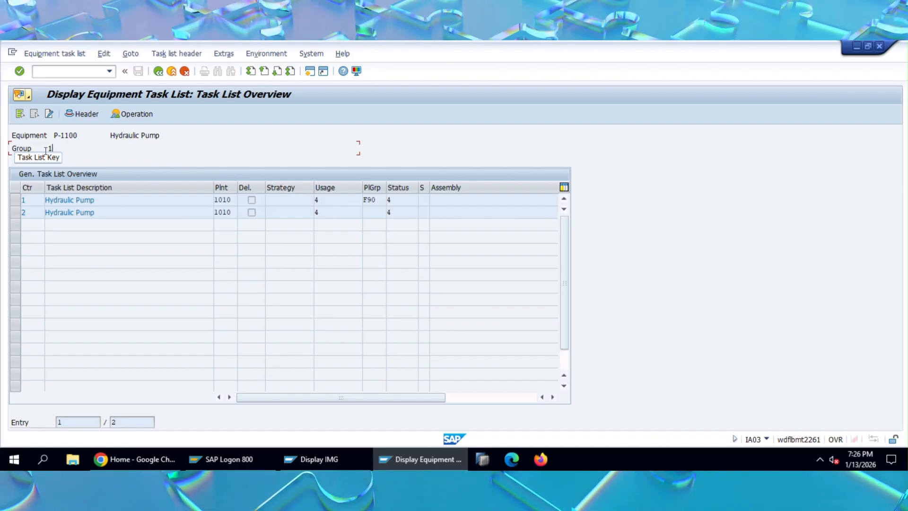
pyautogui.doubleClick(46, 149)
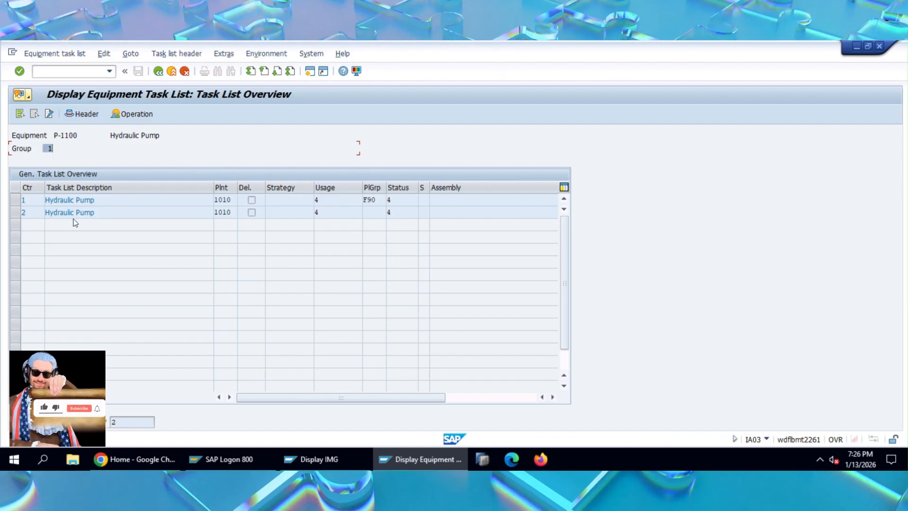
pyautogui.click(34, 215)
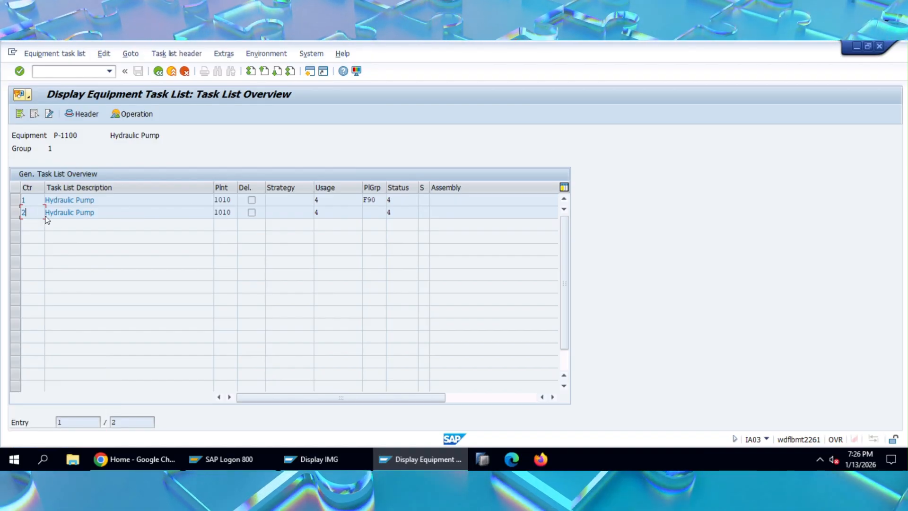
pyautogui.click(28, 199)
pyautogui.doubleClick(29, 200)
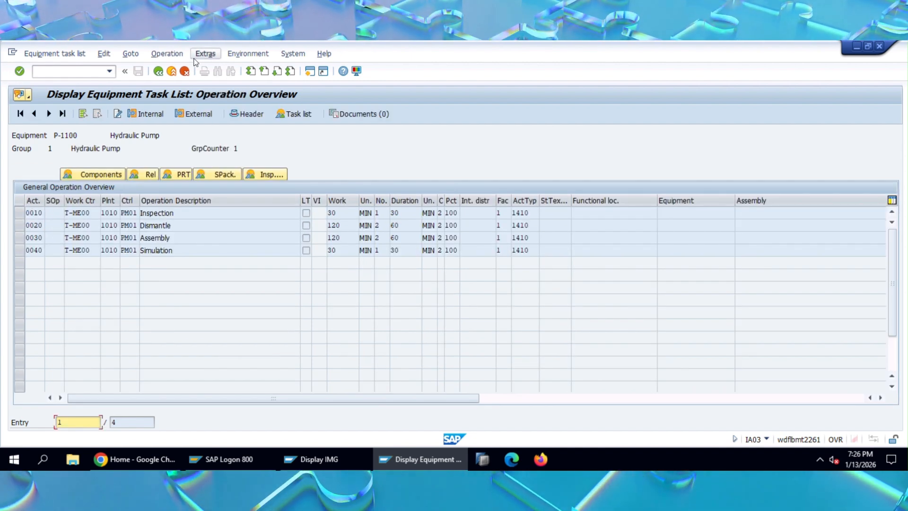
pyautogui.click(159, 72)
pyautogui.click(159, 72)
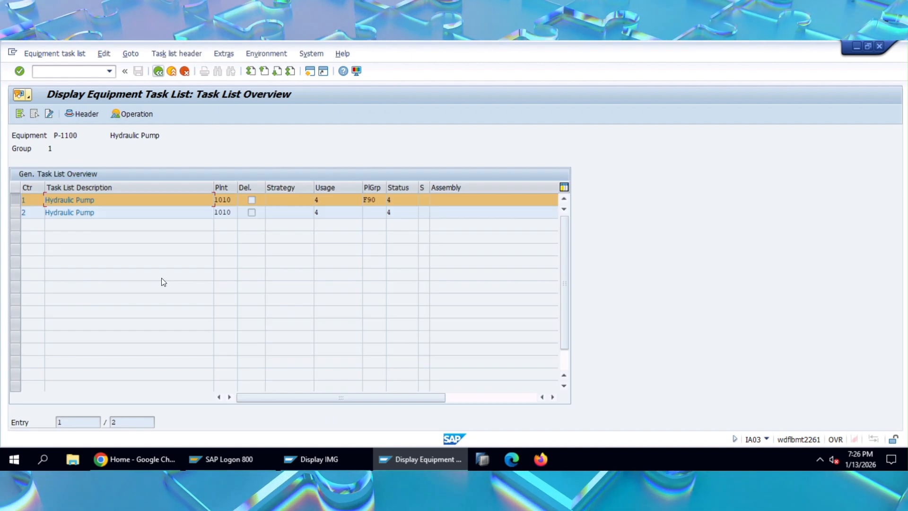
pyautogui.doubleClick(78, 213)
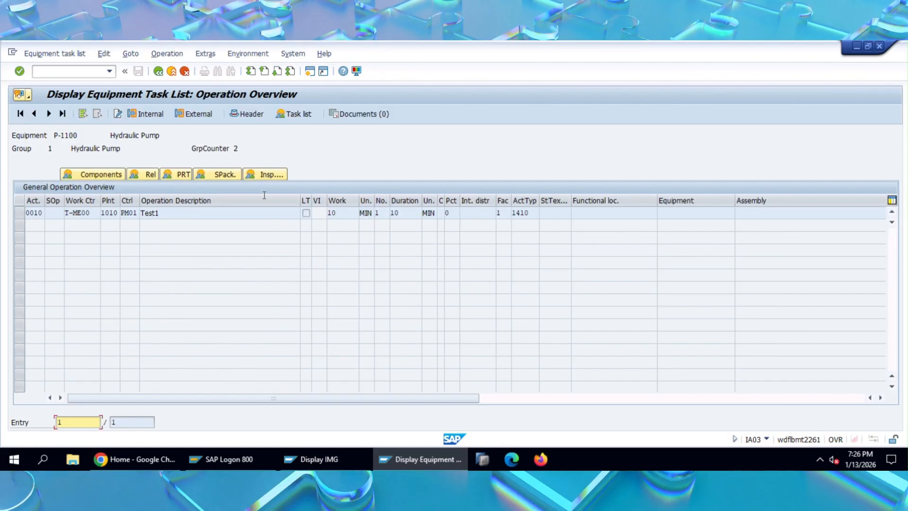
pyautogui.click(158, 72)
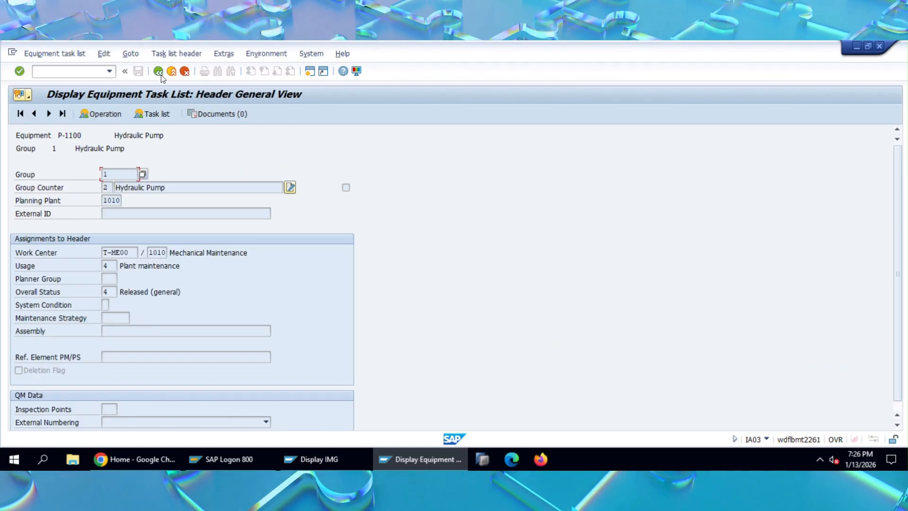
pyautogui.click(158, 72)
pyautogui.click(159, 72)
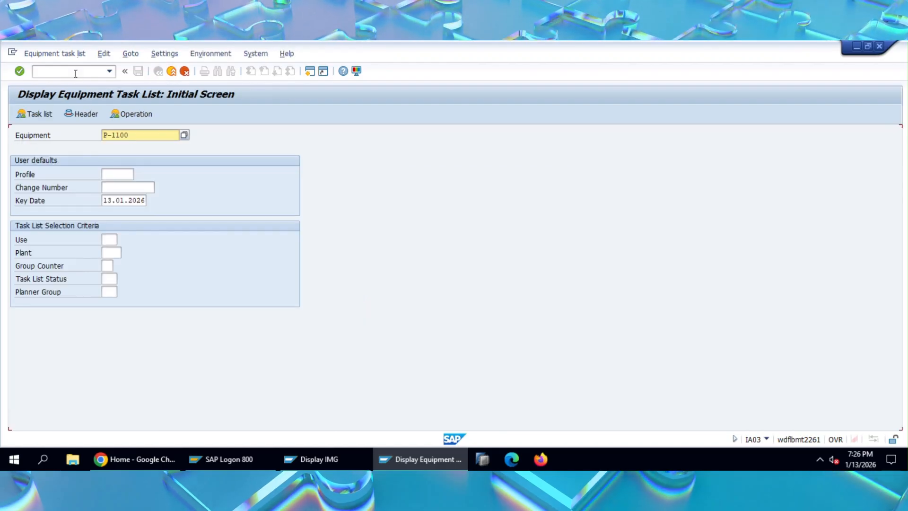
# View the initial screen of transaction IA11 for functional location task lists and return to SAP Easy Access.
pyautogui.click(80, 72)
pyautogui.write('/nia11')
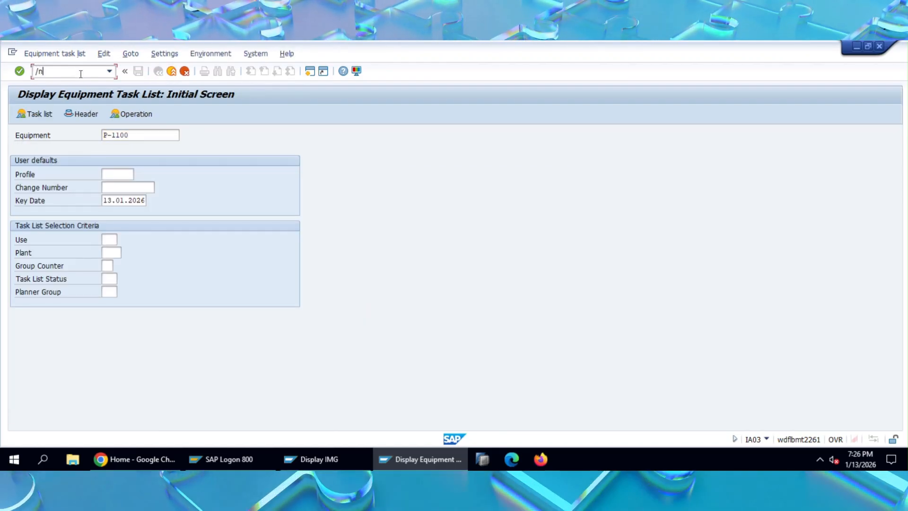
pyautogui.press('Return')
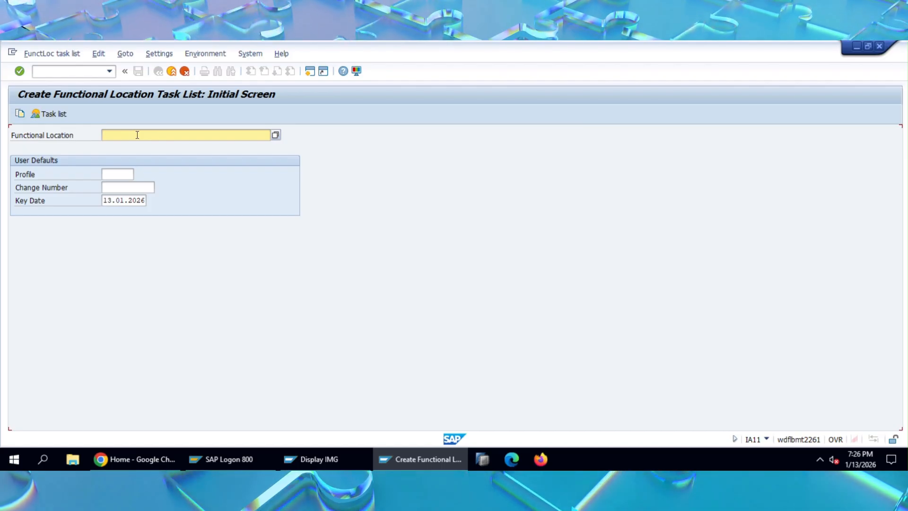
pyautogui.click(171, 71)
# Start a general task list with transaction IA05, using profile 0000001 and leaving the group empty.
pyautogui.write('ia05')
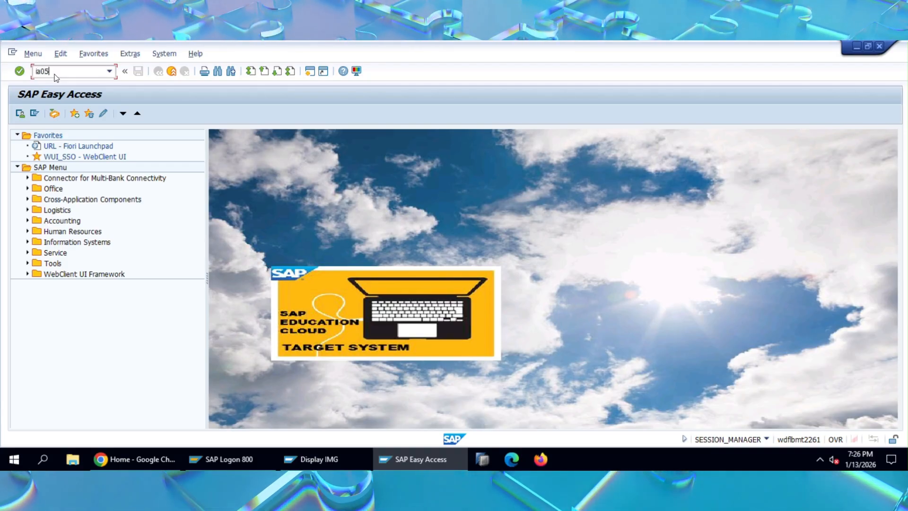
pyautogui.press('Return')
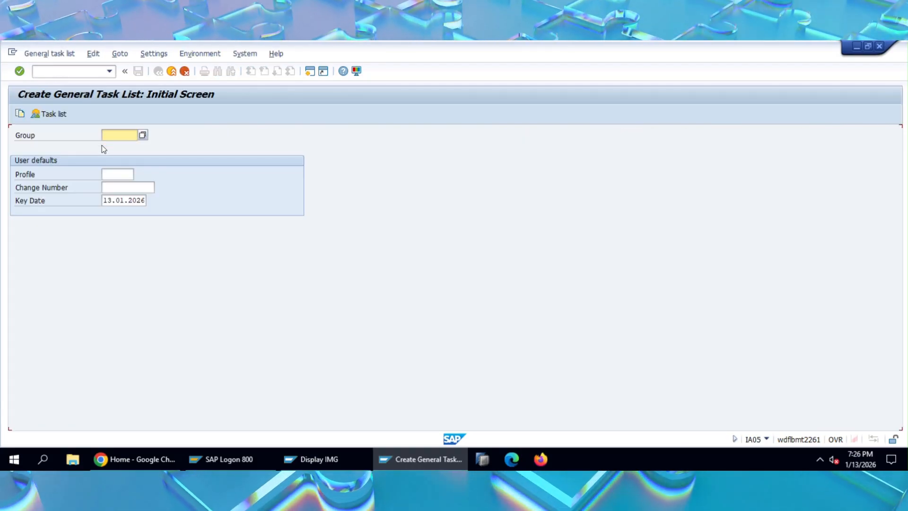
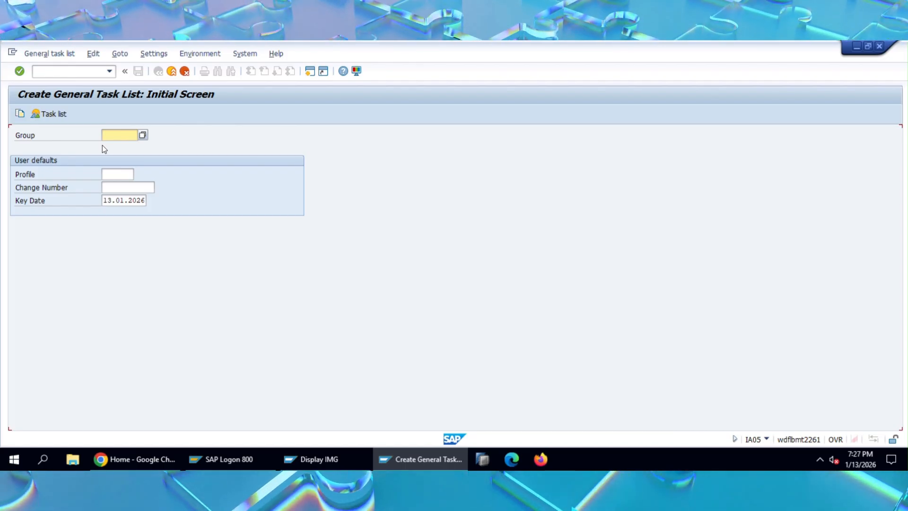
pyautogui.click(119, 173)
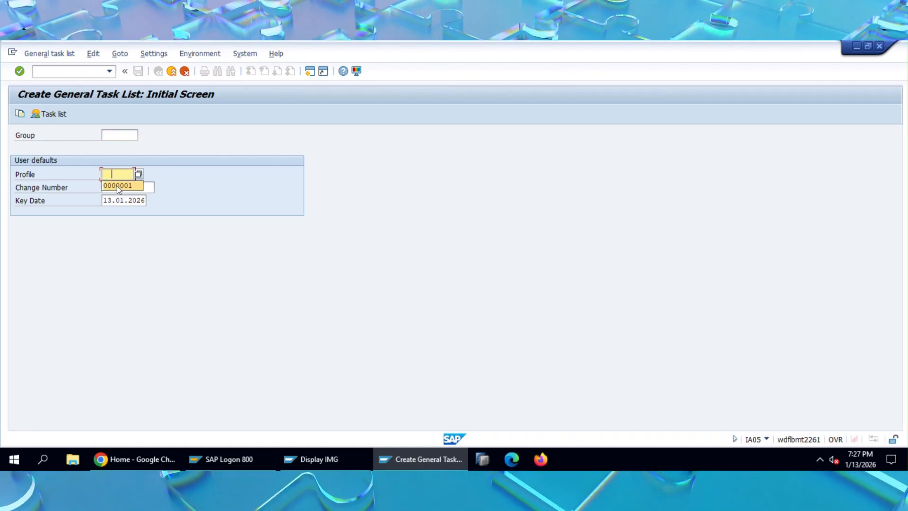
pyautogui.press('Return')
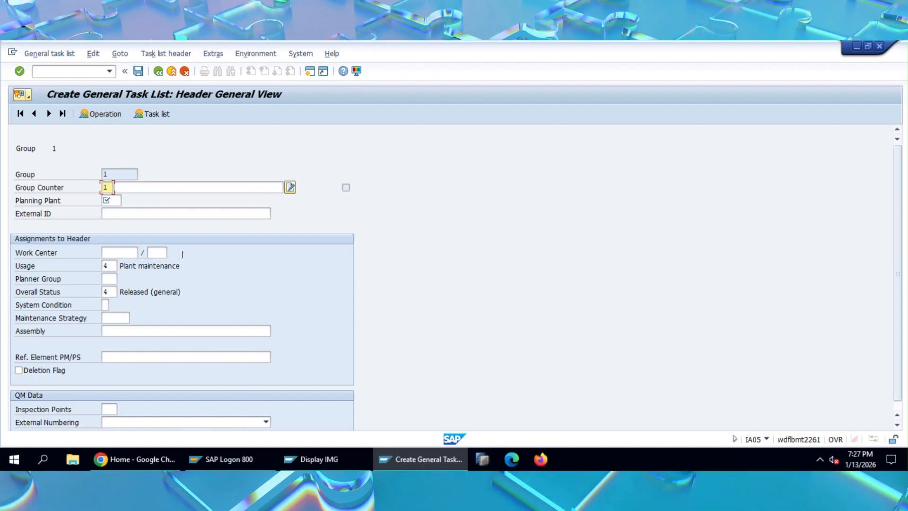
# Describe group counter 1 of the general task list as "general task" and set its planning plant to 1010.
pyautogui.scroll(-1, 144, 156)
pyautogui.click(149, 179)
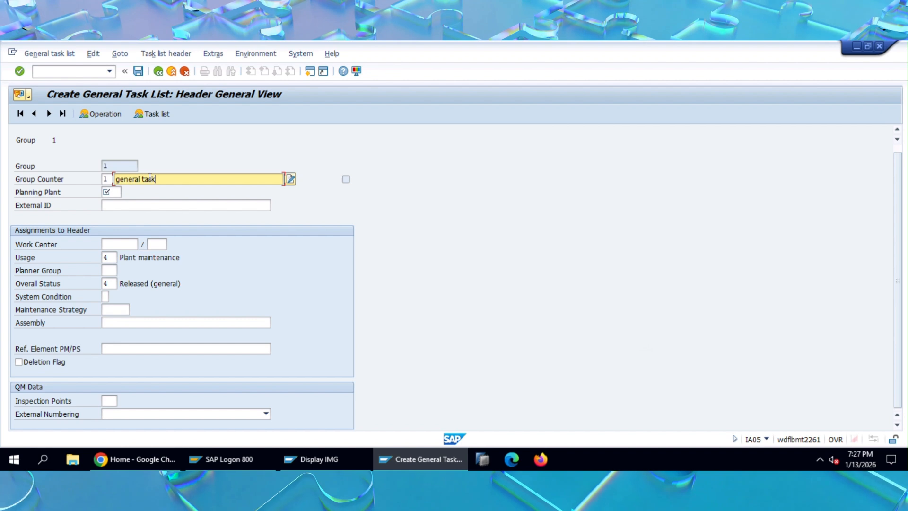
pyautogui.click(119, 192)
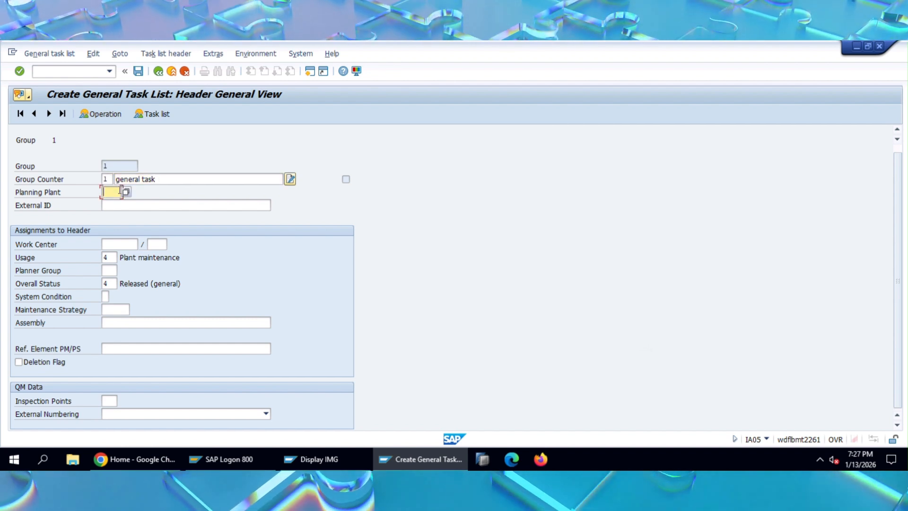
pyautogui.press('Tab')
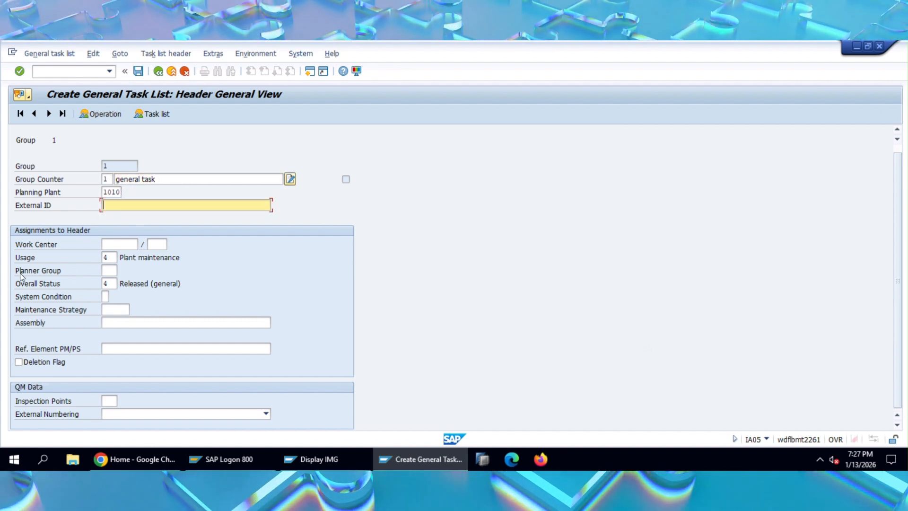
pyautogui.press('Return')
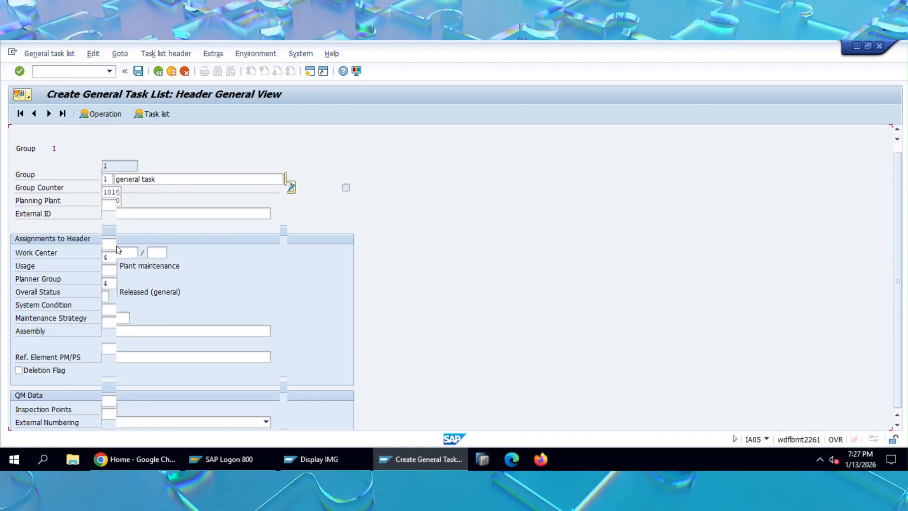
# Enter operations 0010 "housekeeping" and 0020 "oiling" in the operation overview, each with 30 MIN of work and number 1.
pyautogui.click(119, 115)
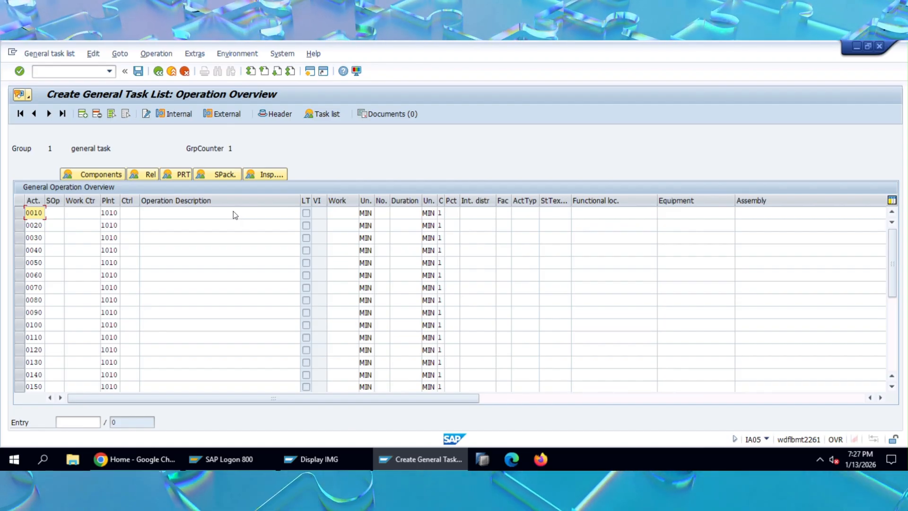
pyautogui.click(223, 214)
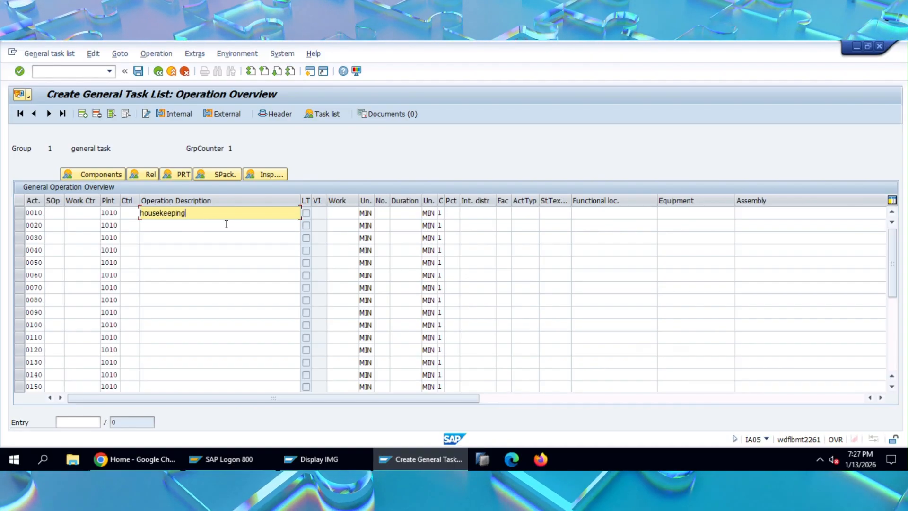
pyautogui.click(225, 226)
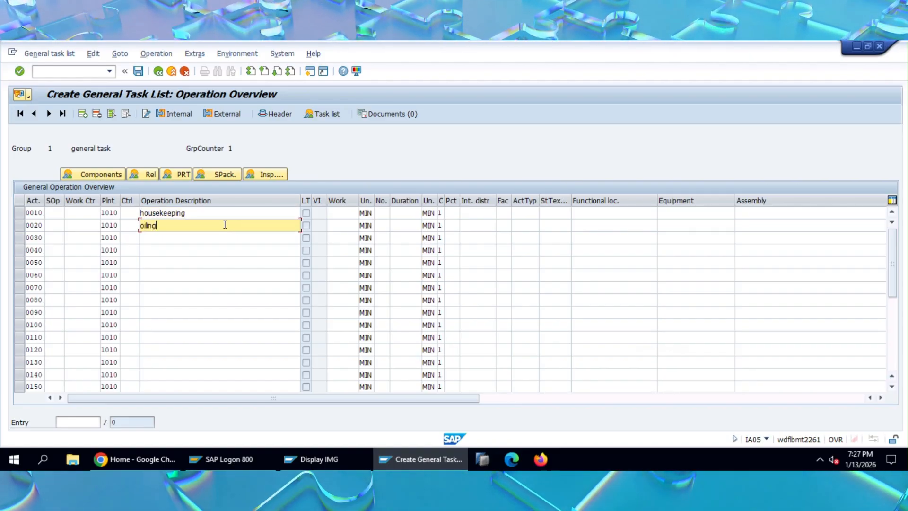
pyautogui.click(347, 212)
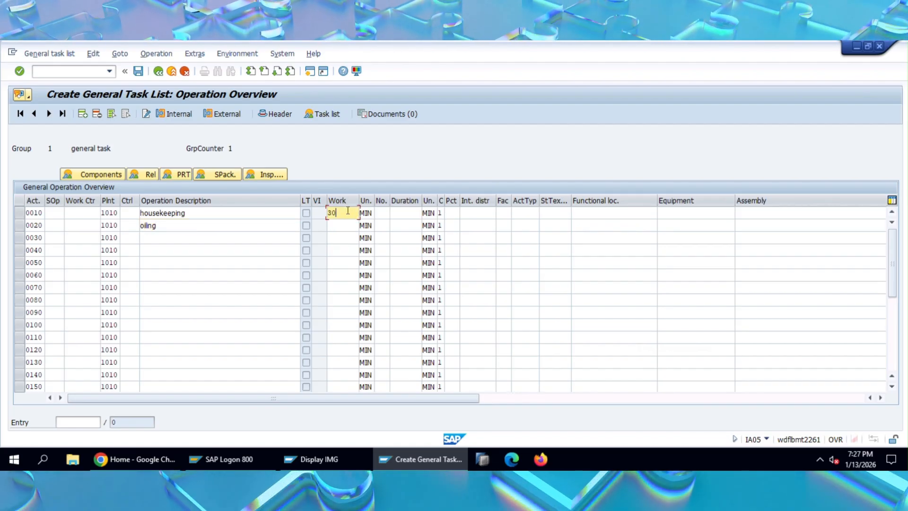
pyautogui.press('Down')
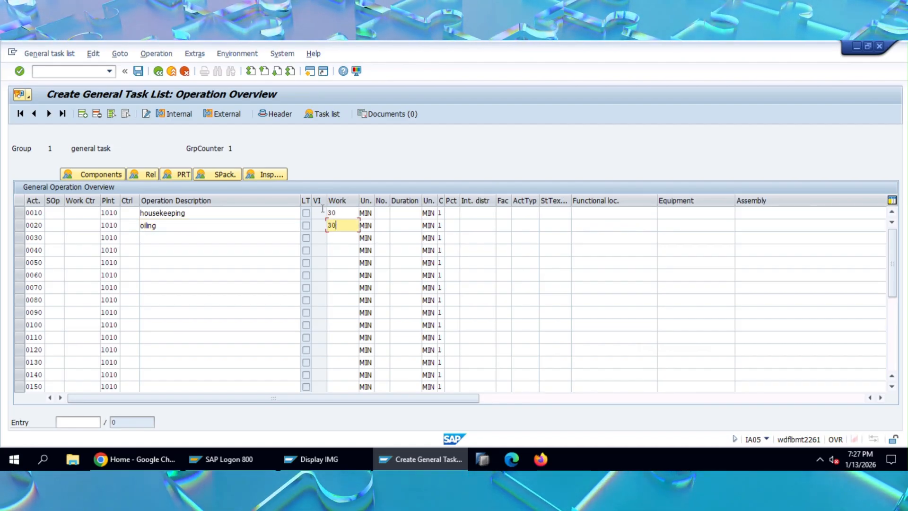
pyautogui.click(383, 213)
pyautogui.write('1')
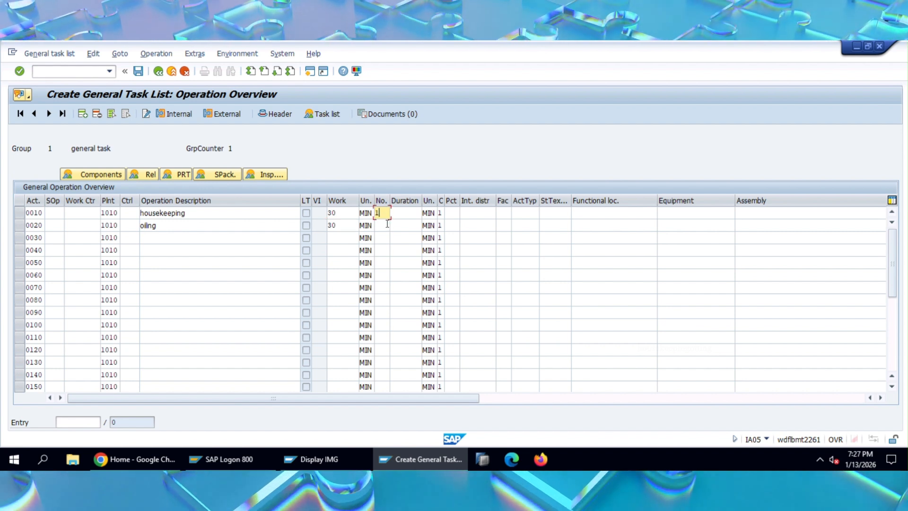
pyautogui.click(386, 224)
pyautogui.write('1')
pyautogui.click(403, 212)
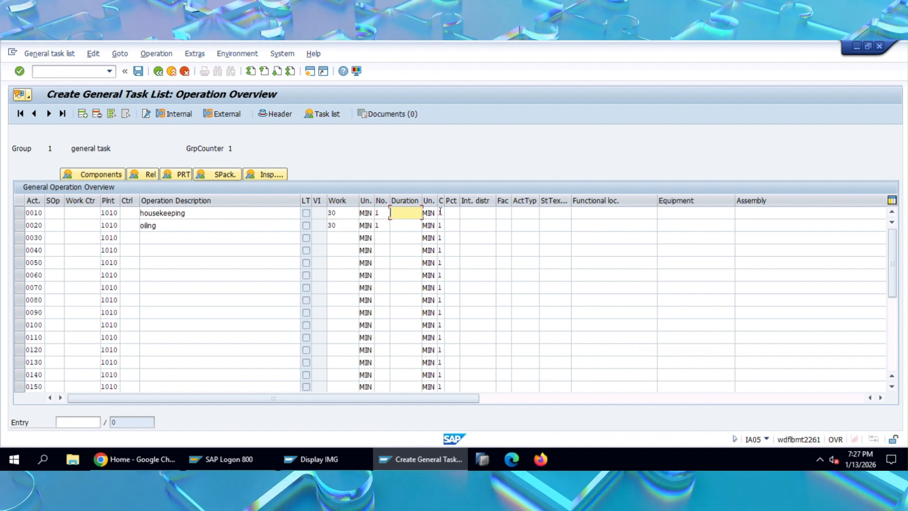
pyautogui.press('Return')
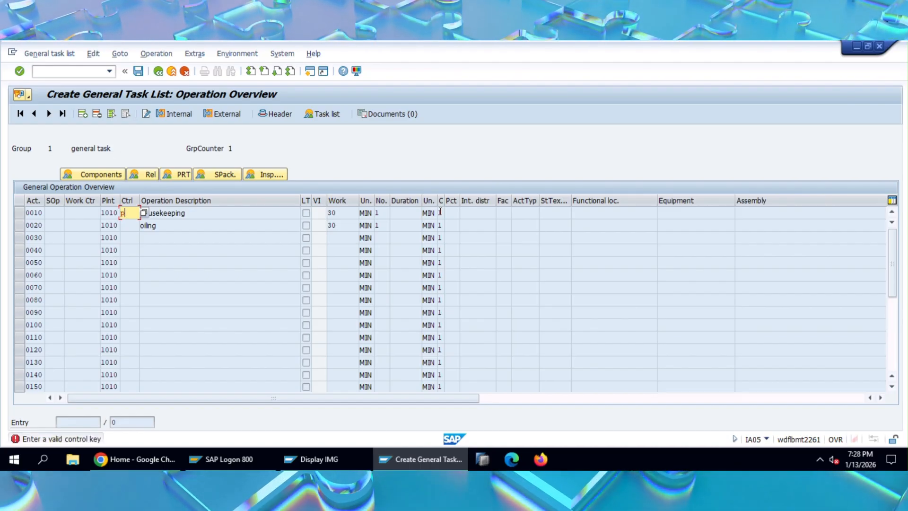
# Assign control key PM01 and work center T-MA03 to the housekeeping operation, finding the work center under category 0005.
pyautogui.write('pm01')
pyautogui.press('Return')
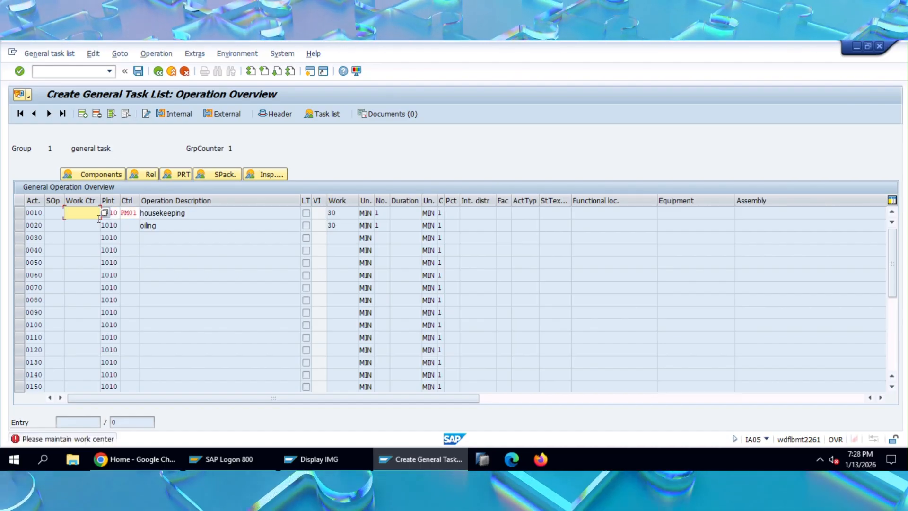
pyautogui.click(104, 212)
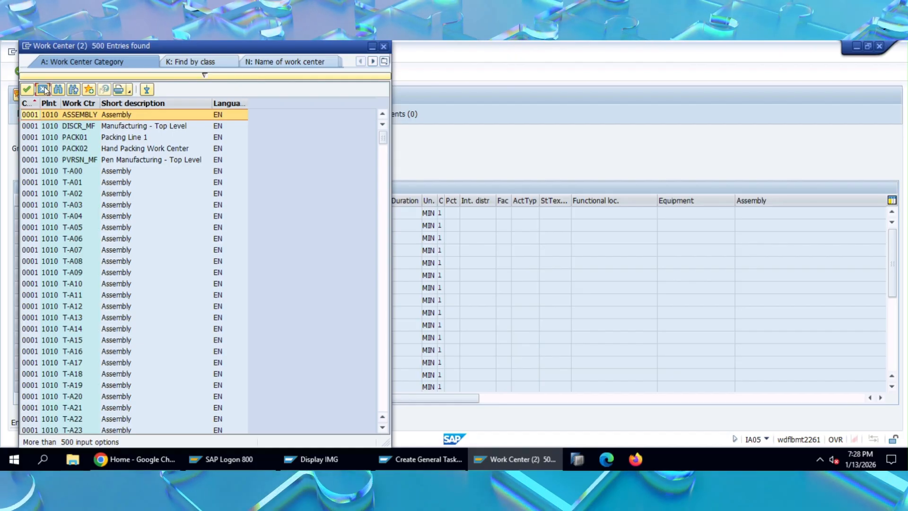
pyautogui.click(43, 89)
pyautogui.click(104, 214)
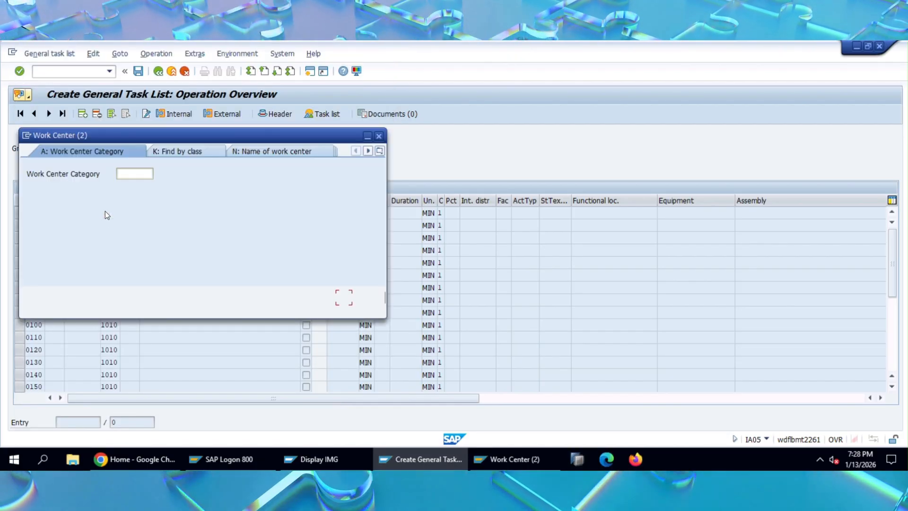
pyautogui.write('000')
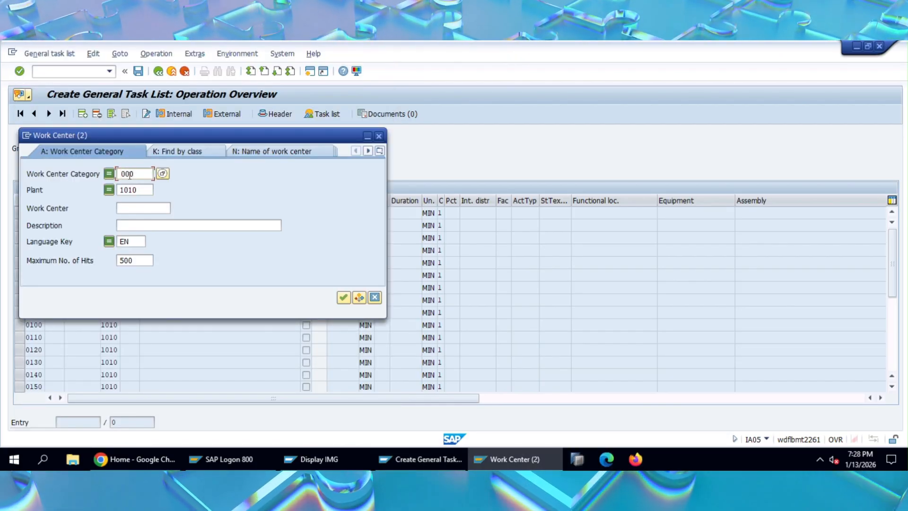
pyautogui.write('5')
pyautogui.press('Return')
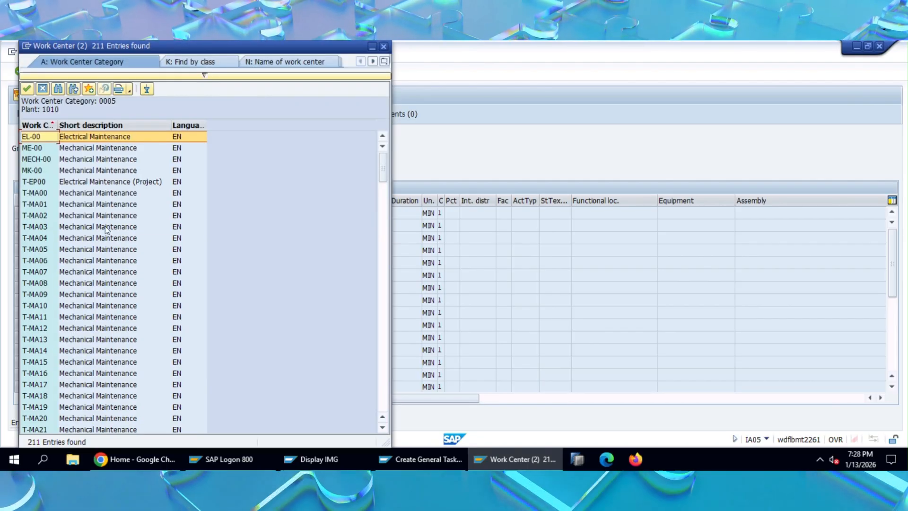
pyautogui.doubleClick(105, 227)
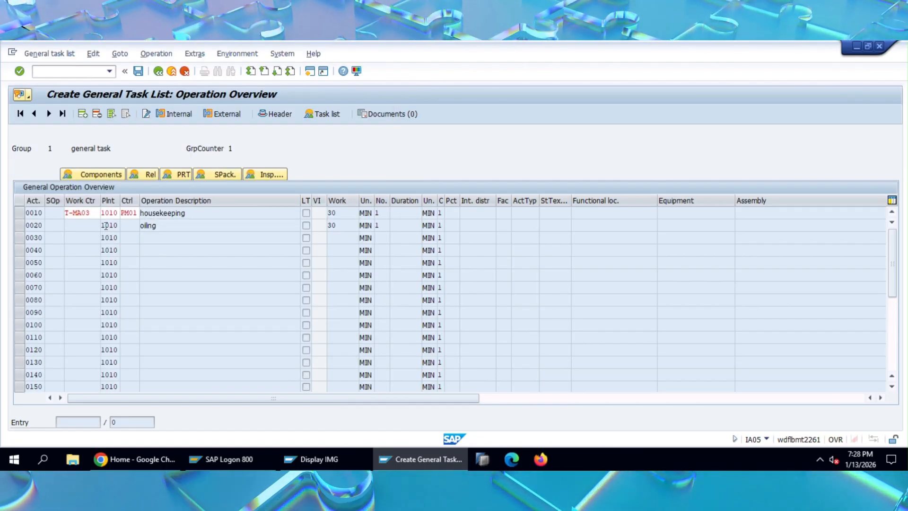
pyautogui.press('Return')
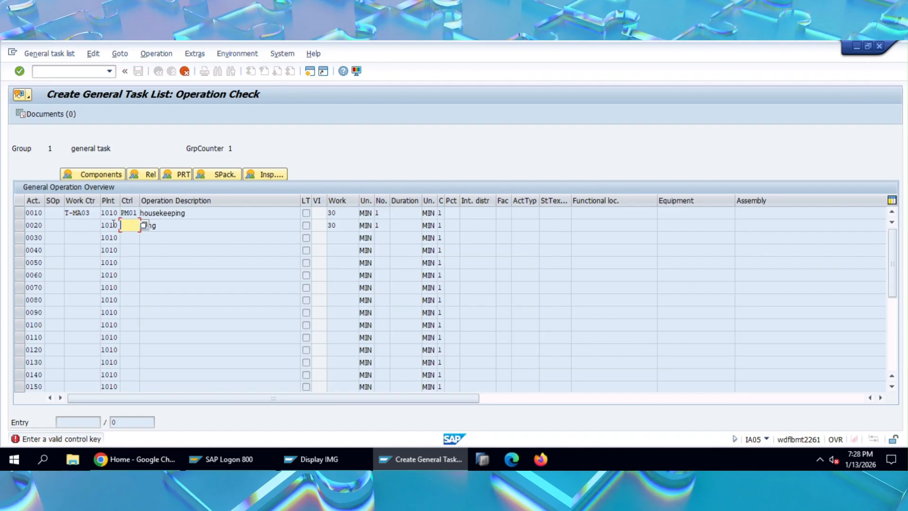
# Give the oiling operation control key PM01 and the housekeeping operation's work center T-MA03, and save the general task list.
pyautogui.write('PM01')
pyautogui.press('Return')
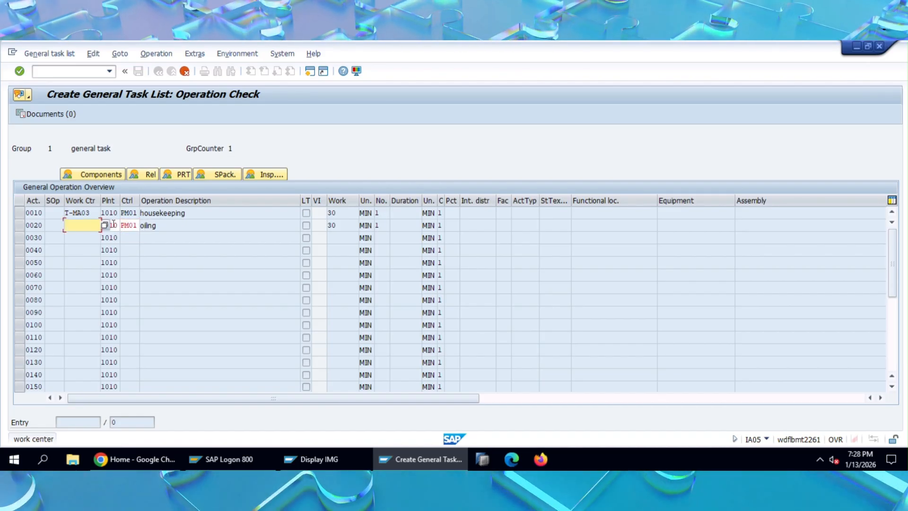
pyautogui.moveTo(89, 212); pyautogui.dragTo(64, 211)
pyautogui.hotkey('ctrl', 'c')
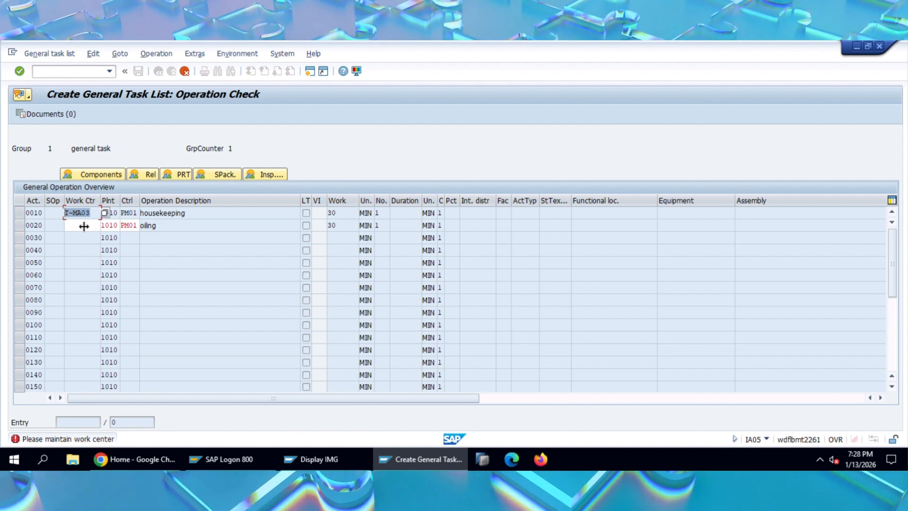
pyautogui.click(84, 226)
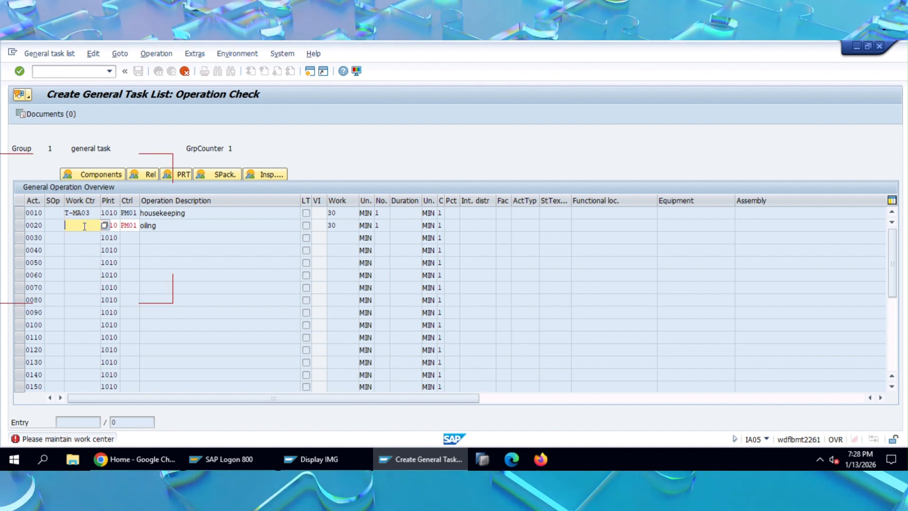
pyautogui.hotkey('ctrl', 'v')
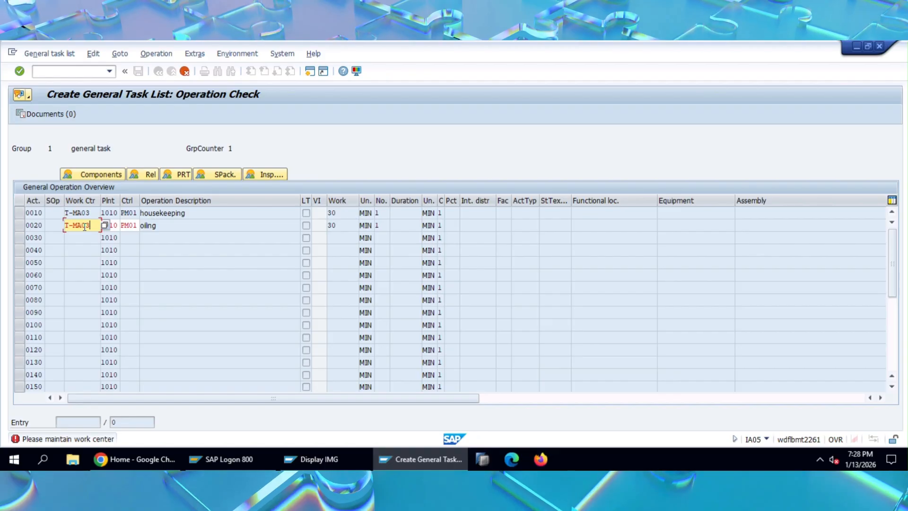
pyautogui.press('Return')
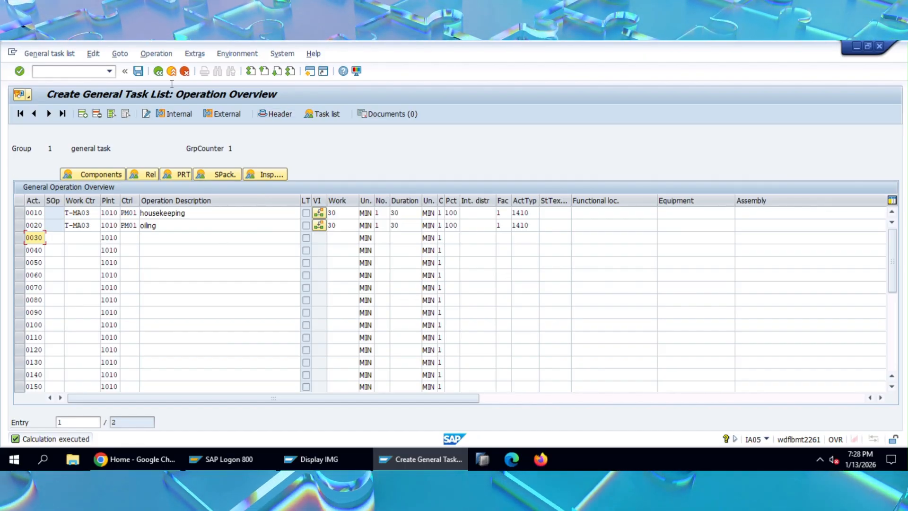
pyautogui.click(138, 71)
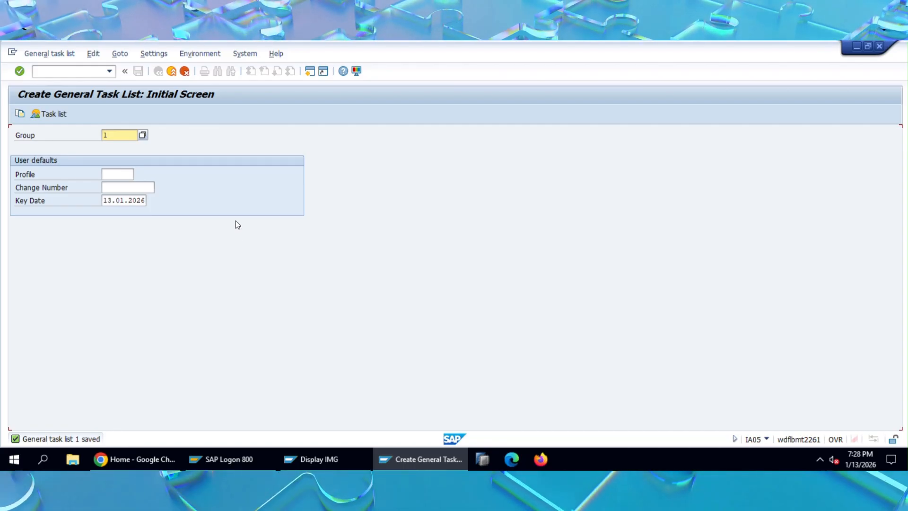
# Run transaction IA09 and list the task lists of type general task list, leaving the other selection criteria empty.
pyautogui.click(87, 73)
pyautogui.write('/naia')
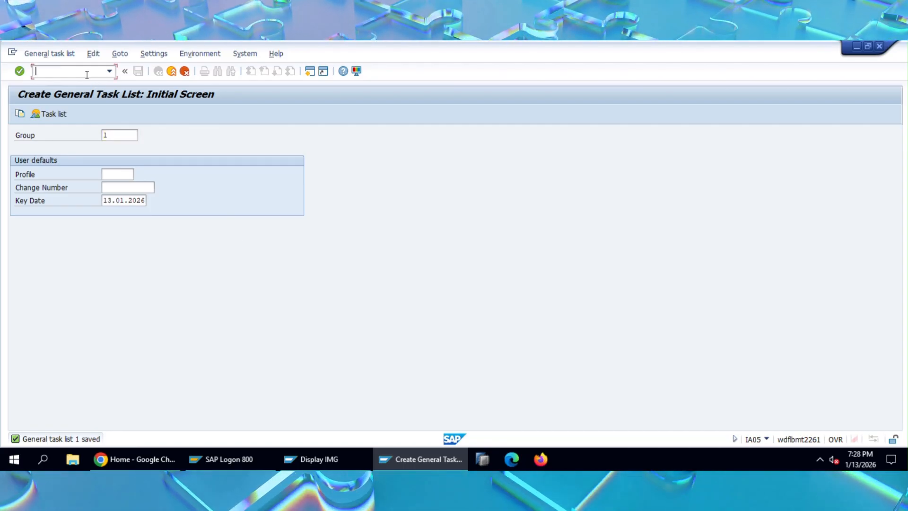
pyautogui.write('09')
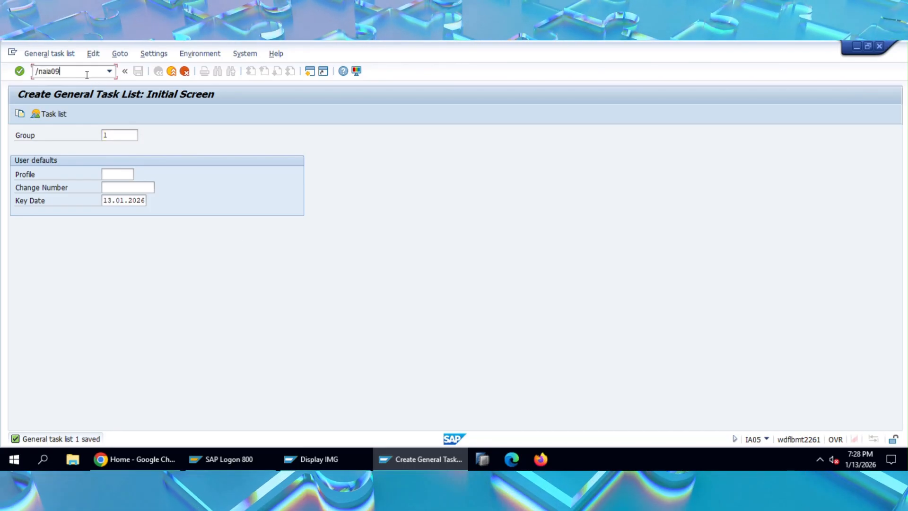
pyautogui.press('Return')
pyautogui.write('ia09')
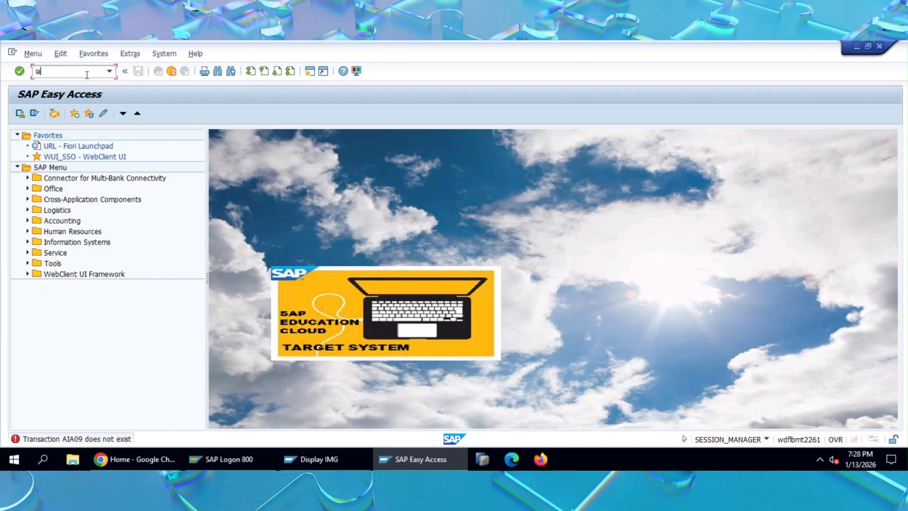
pyautogui.press('Return')
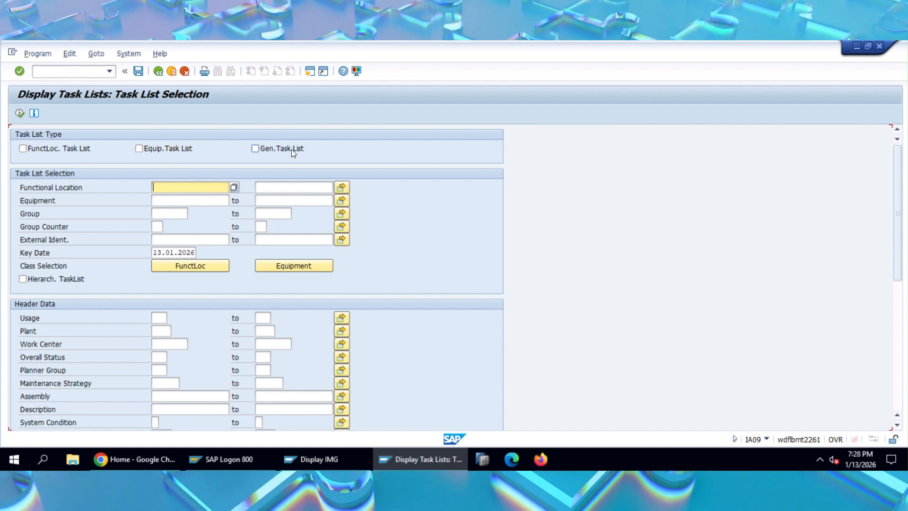
pyautogui.click(258, 147)
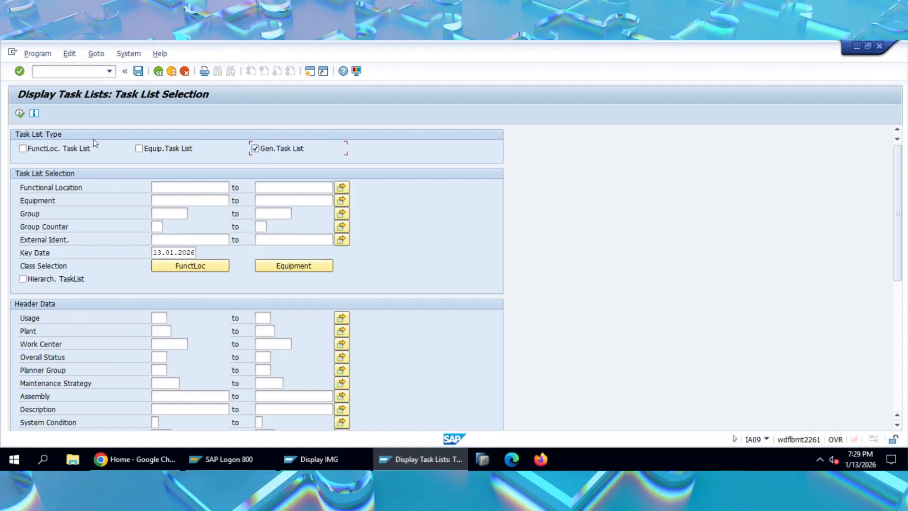
pyautogui.click(20, 112)
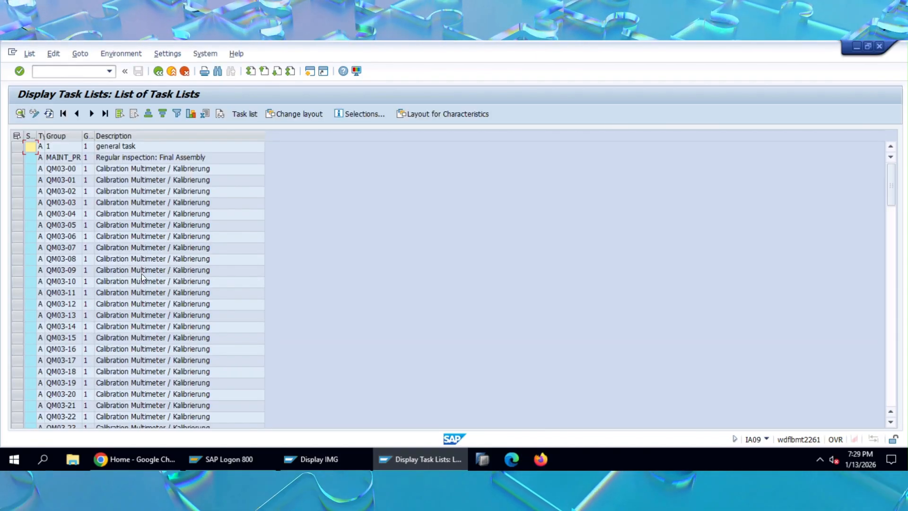
# Look through the general task lists, open group 1 "general task", and view its operations and header.
pyautogui.scroll(-20, 149, 293)
pyautogui.scroll(20, 153, 291)
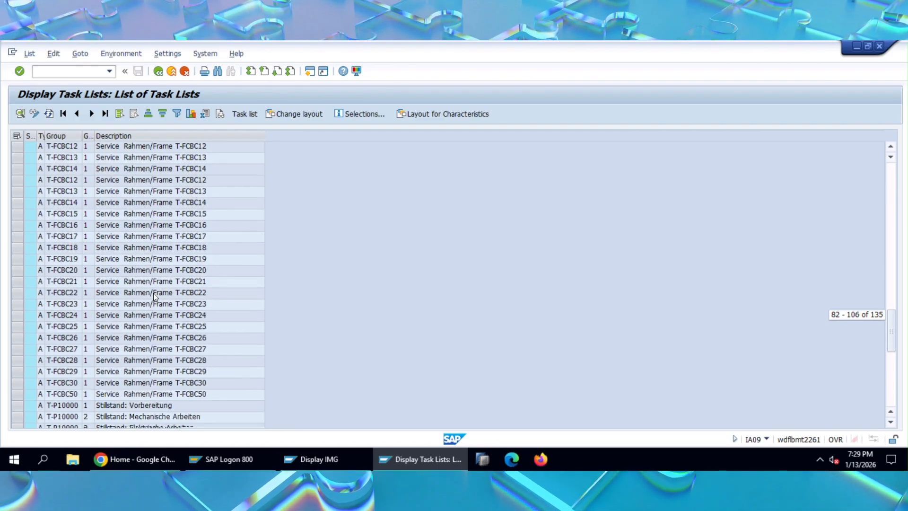
pyautogui.scroll(1, 155, 289)
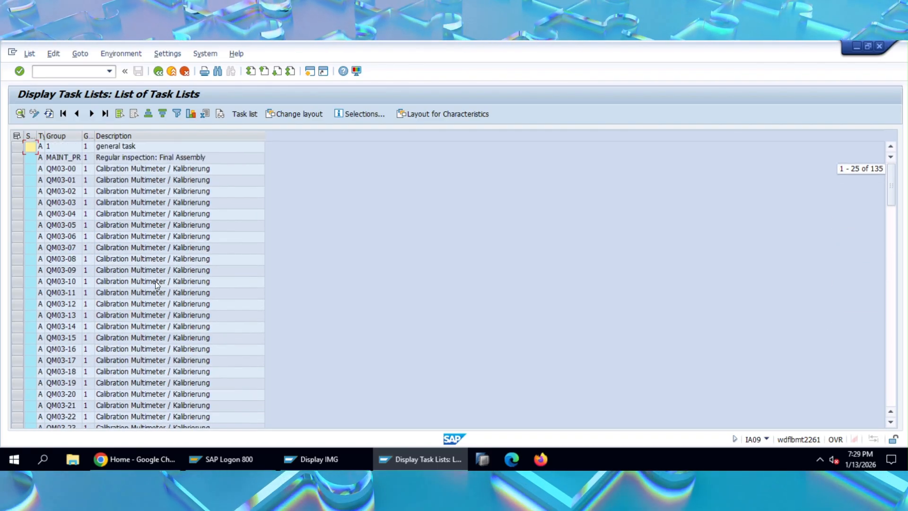
pyautogui.doubleClick(56, 146)
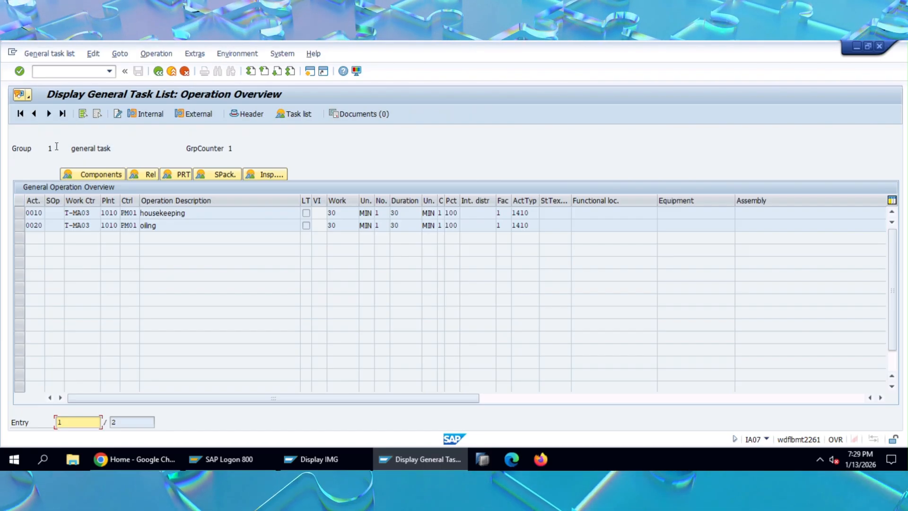
pyautogui.click(158, 72)
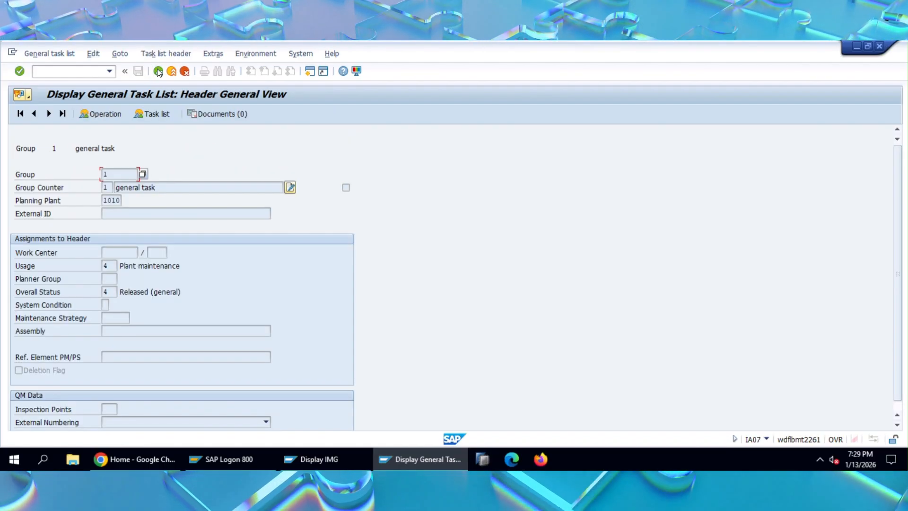
# Return to the IA09 selection, list only equipment task lists instead of general ones, and exit the transaction.
pyautogui.click(158, 72)
pyautogui.click(158, 72)
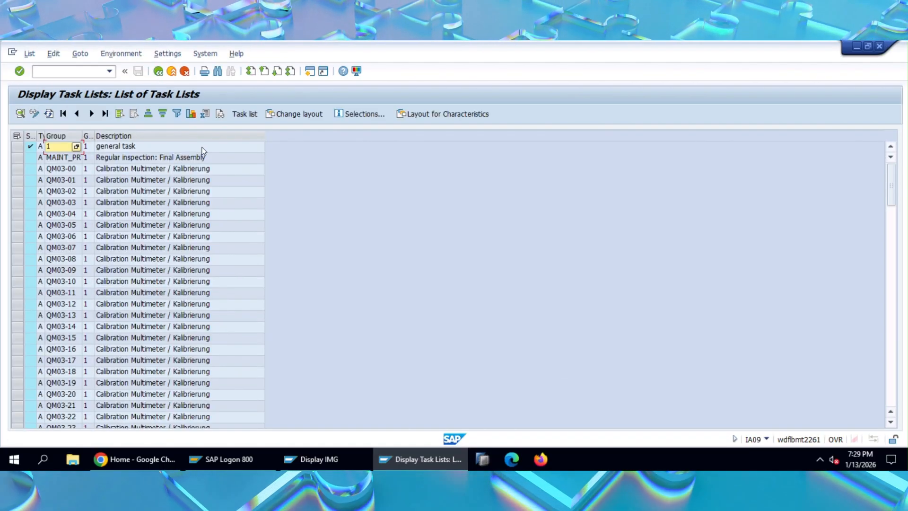
pyautogui.click(158, 72)
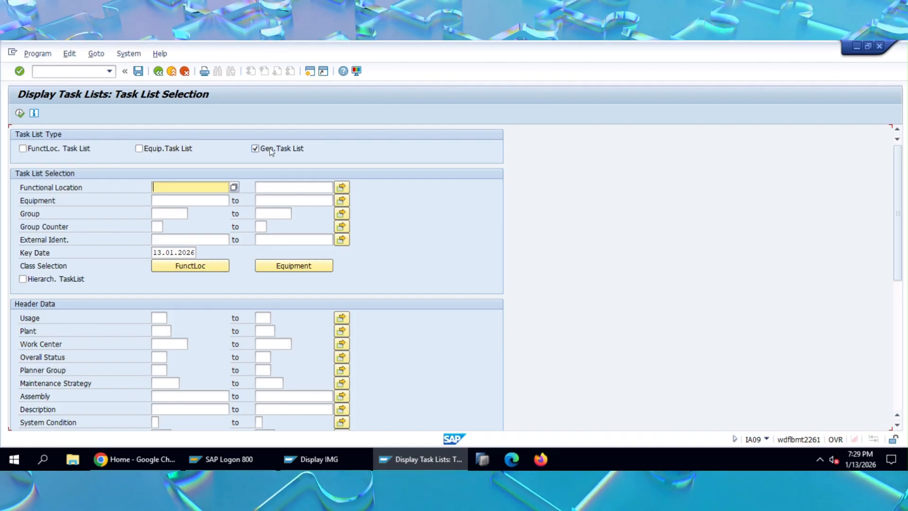
pyautogui.click(180, 149)
pyautogui.click(180, 148)
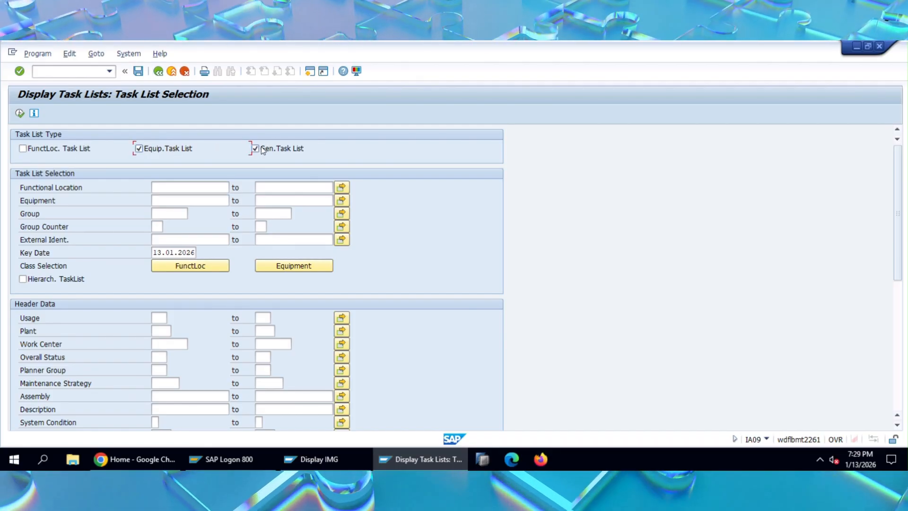
pyautogui.click(257, 148)
pyautogui.click(20, 113)
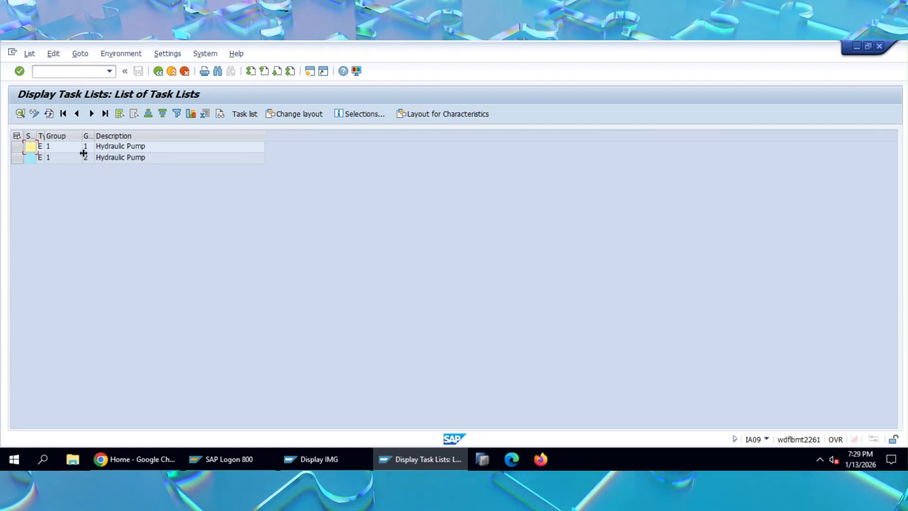
pyautogui.click(158, 72)
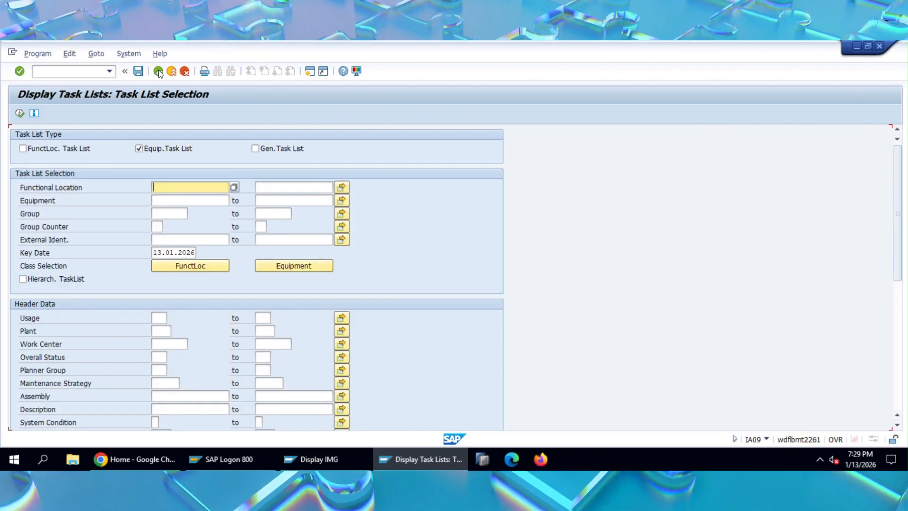
pyautogui.click(159, 71)
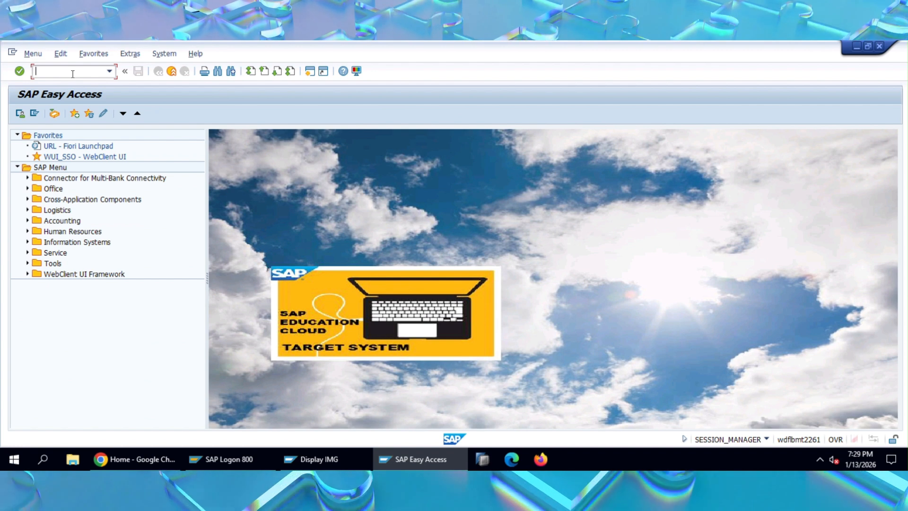
# Run transaction IA38 and list operations for general task lists only, excluding functional location and equipment task lists.
pyautogui.write('ia08')
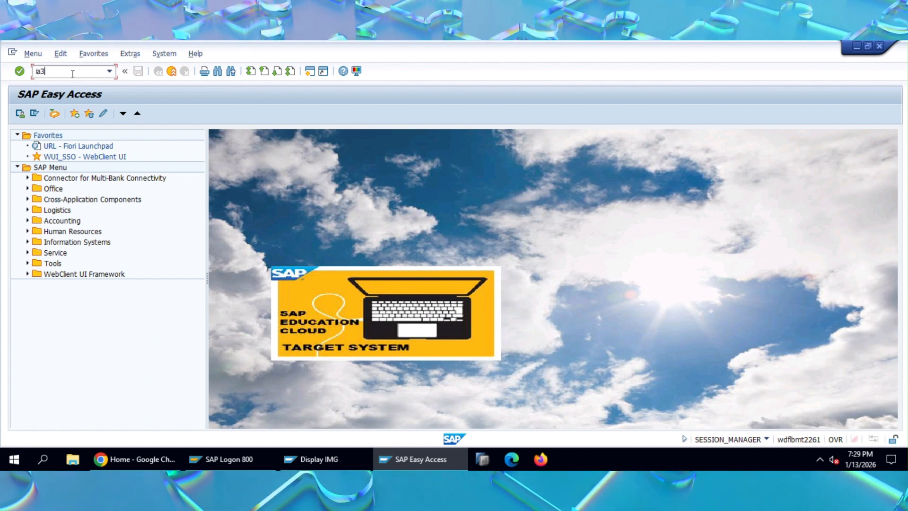
pyautogui.press('Return')
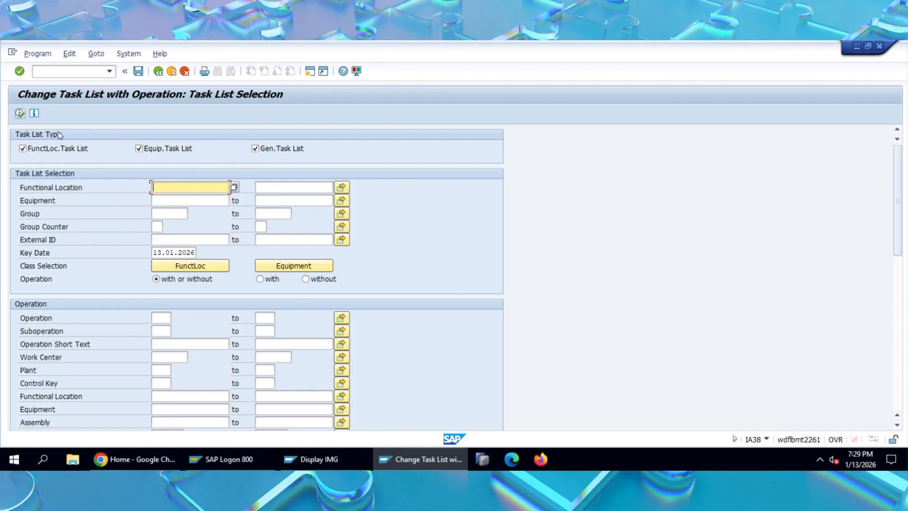
pyautogui.click(139, 148)
pyautogui.click(22, 148)
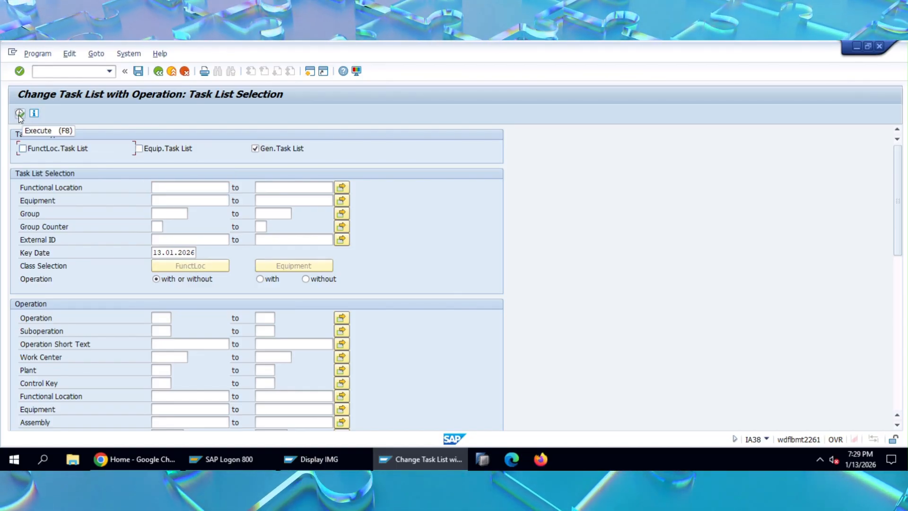
pyautogui.click(19, 116)
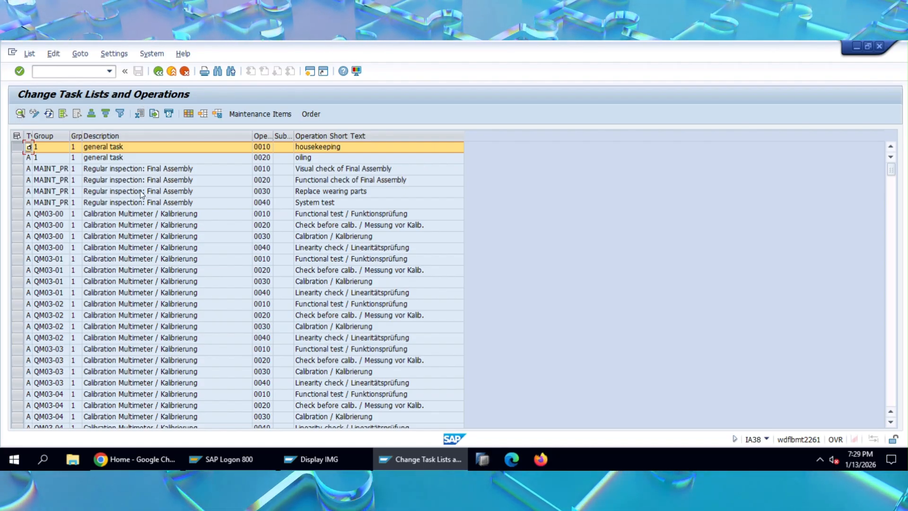
# Look through the general task list operations, review the IA38 selection criteria, and exit the transaction.
pyautogui.scroll(-4, 140, 191)
pyautogui.scroll(2, 140, 191)
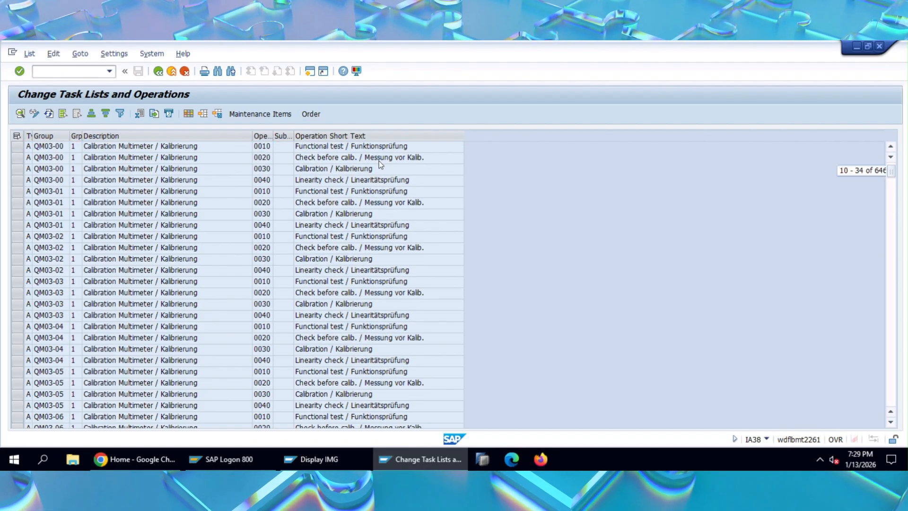
pyautogui.click(376, 147)
pyautogui.click(357, 236)
pyautogui.click(351, 292)
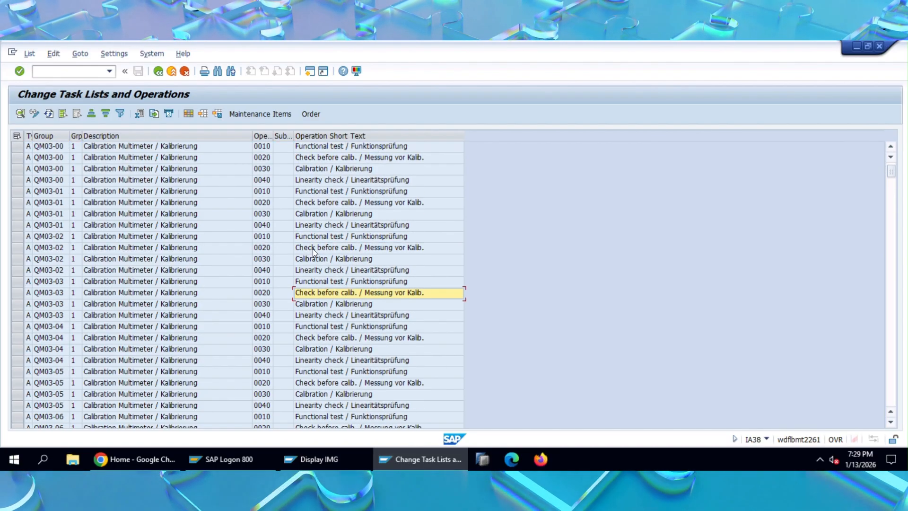
pyautogui.scroll(2, 263, 191)
pyautogui.scroll(-3, 263, 191)
pyautogui.scroll(3, 263, 191)
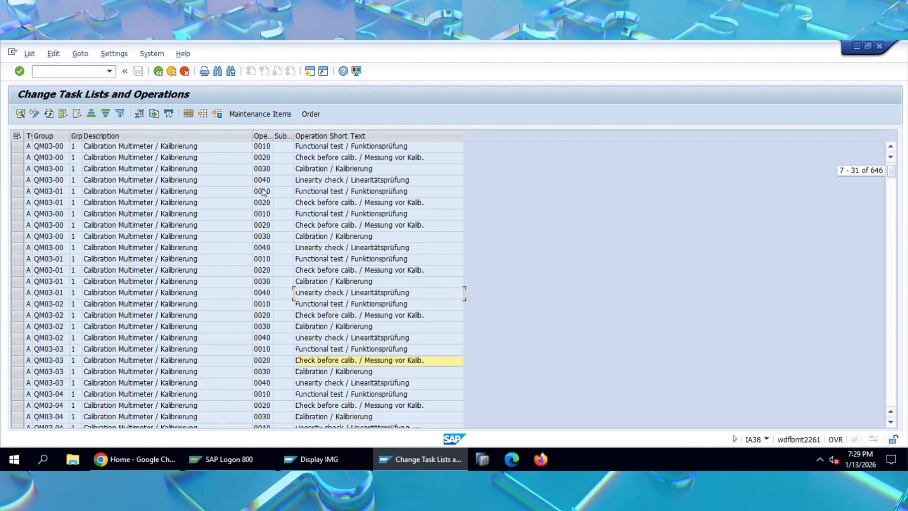
pyautogui.click(159, 72)
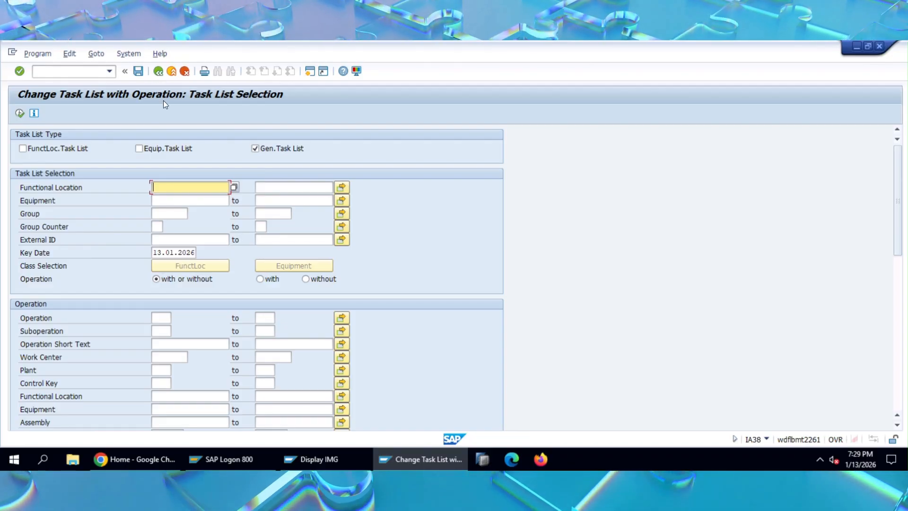
pyautogui.scroll(-3, 146, 231)
pyautogui.scroll(-3, 145, 231)
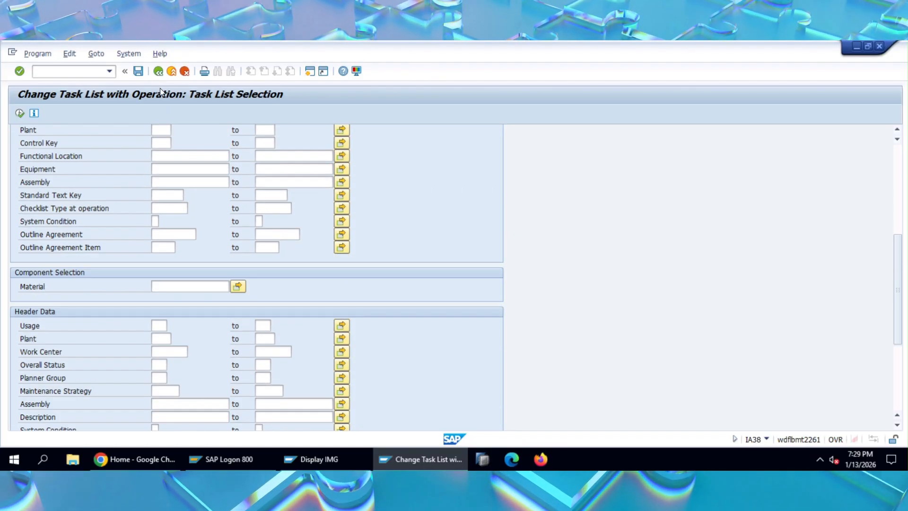
pyautogui.click(159, 71)
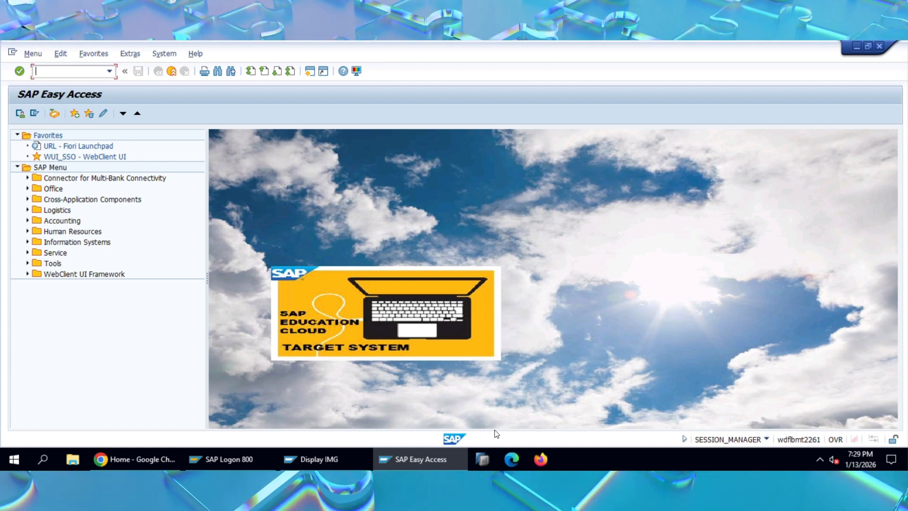
# Switch to the Fiori launchpad in Chrome and use Find Maintenance Task List and Operation to list General Maintenance Task List entries.
pyautogui.click(127, 463)
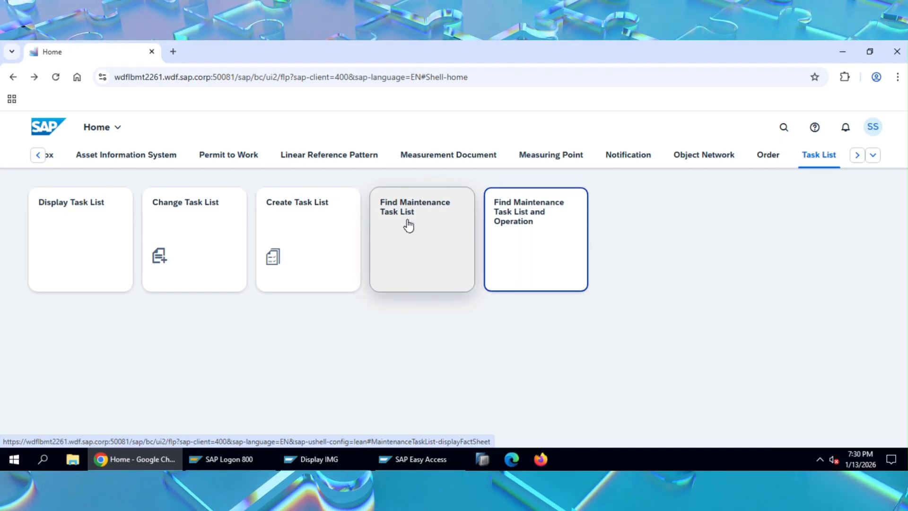
pyautogui.click(514, 228)
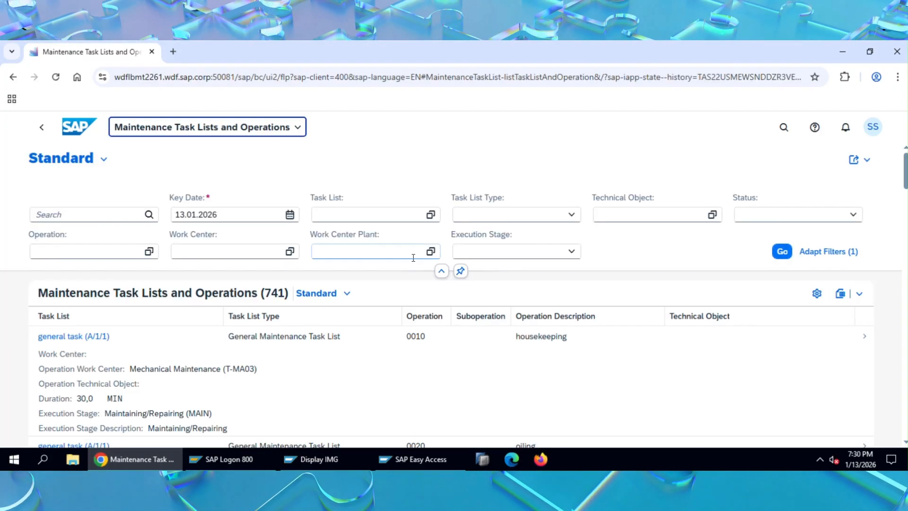
pyautogui.click(573, 216)
pyautogui.click(467, 234)
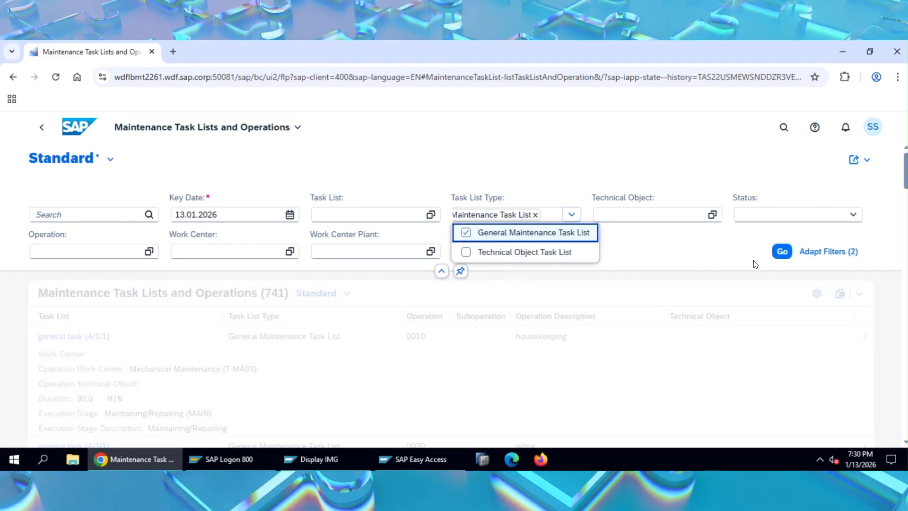
pyautogui.click(780, 253)
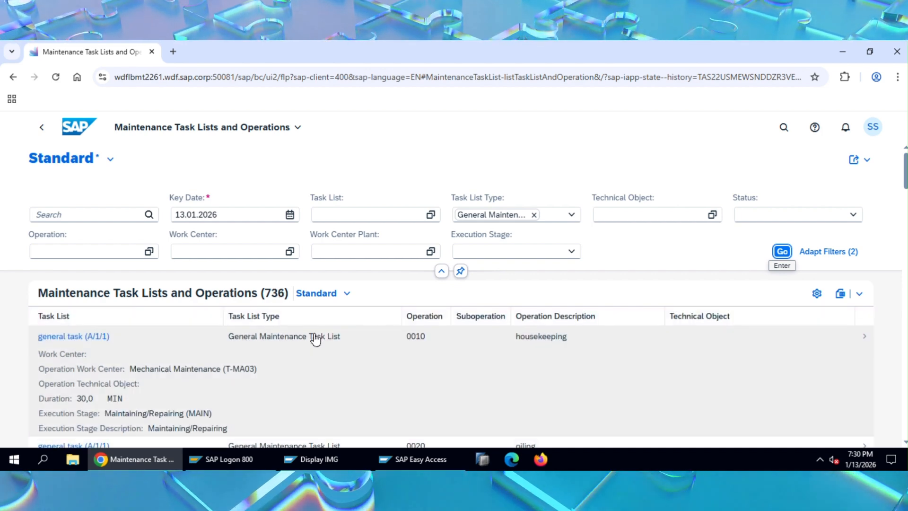
pyautogui.scroll(-5, 316, 339)
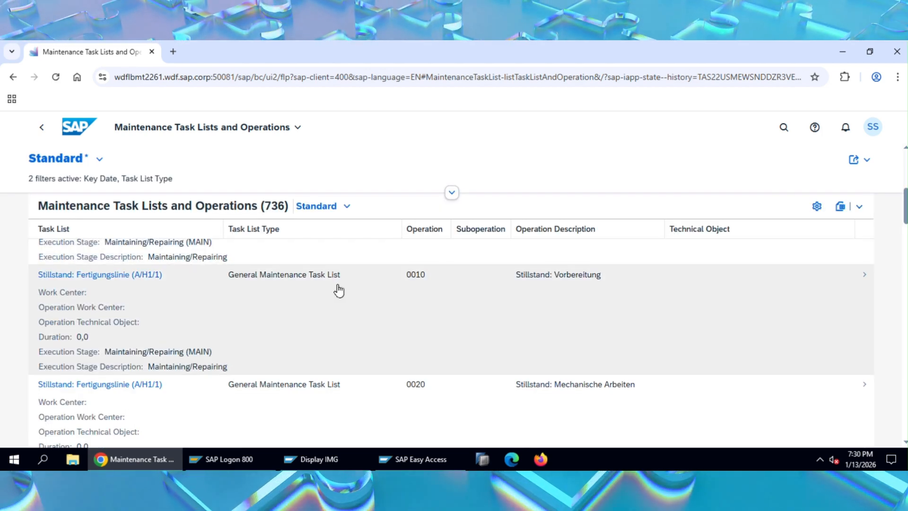
pyautogui.scroll(5, 449, 359)
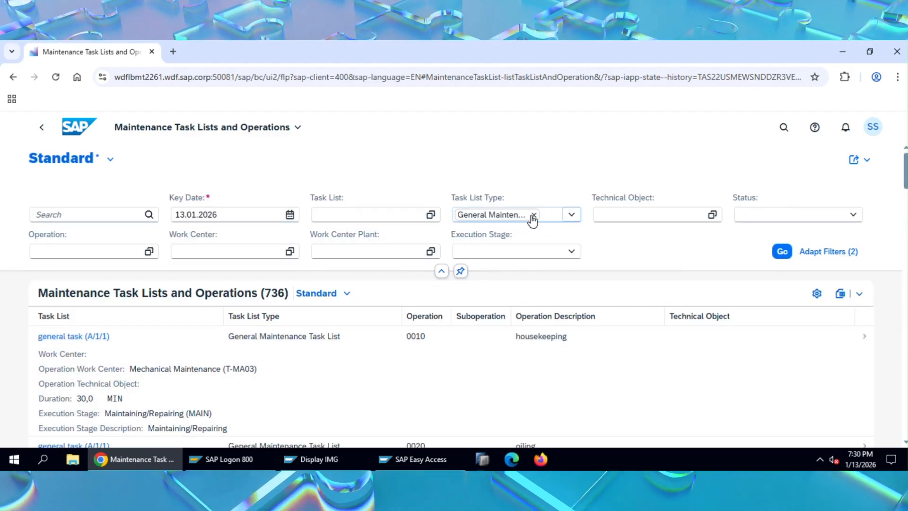
# Replace the task list type filter with Technical Object Task List and look through the matching operations.
pyautogui.click(533, 217)
pyautogui.click(571, 215)
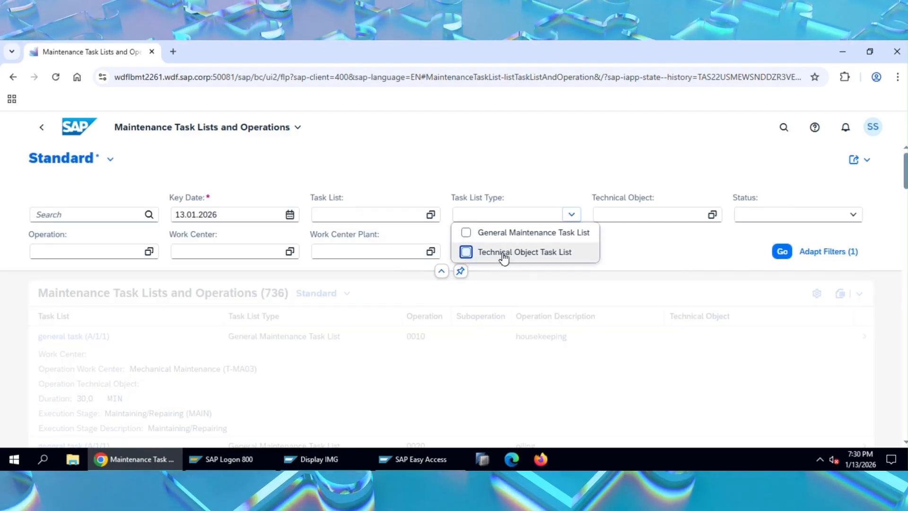
pyautogui.click(504, 252)
pyautogui.click(782, 251)
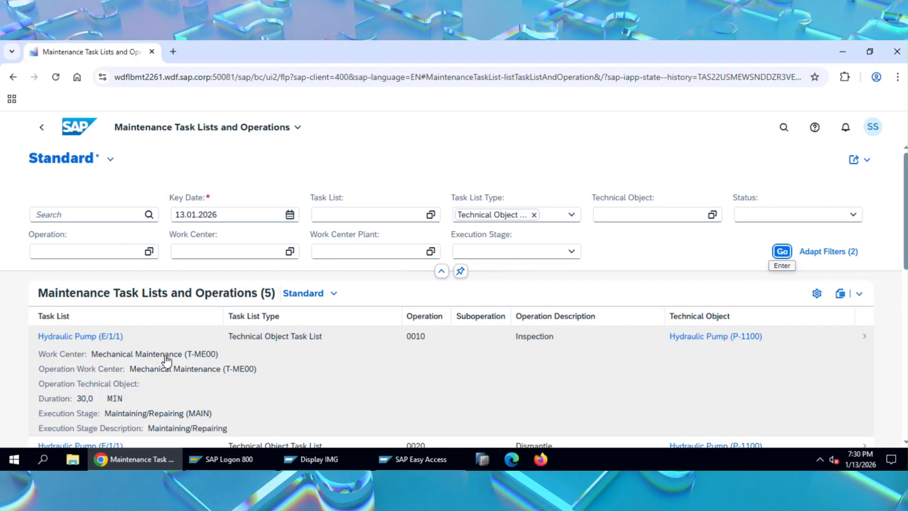
pyautogui.scroll(-8, 370, 358)
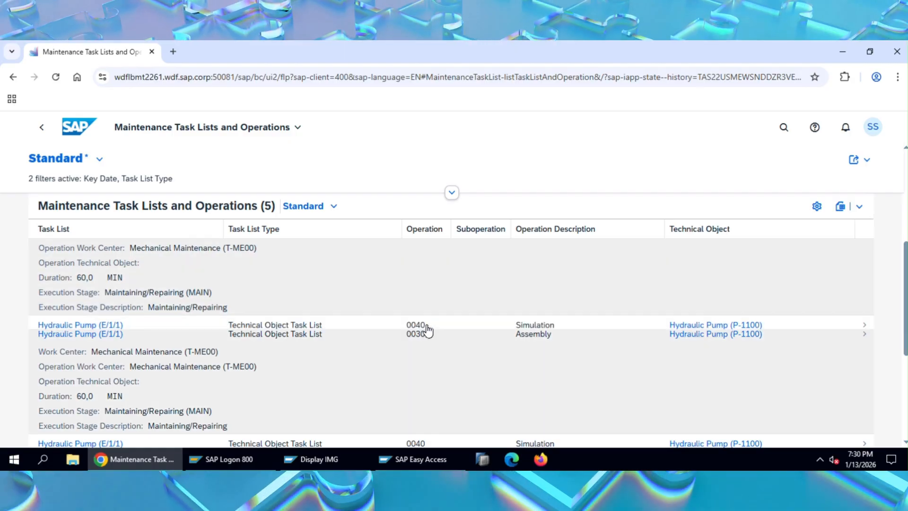
pyautogui.scroll(8, 428, 331)
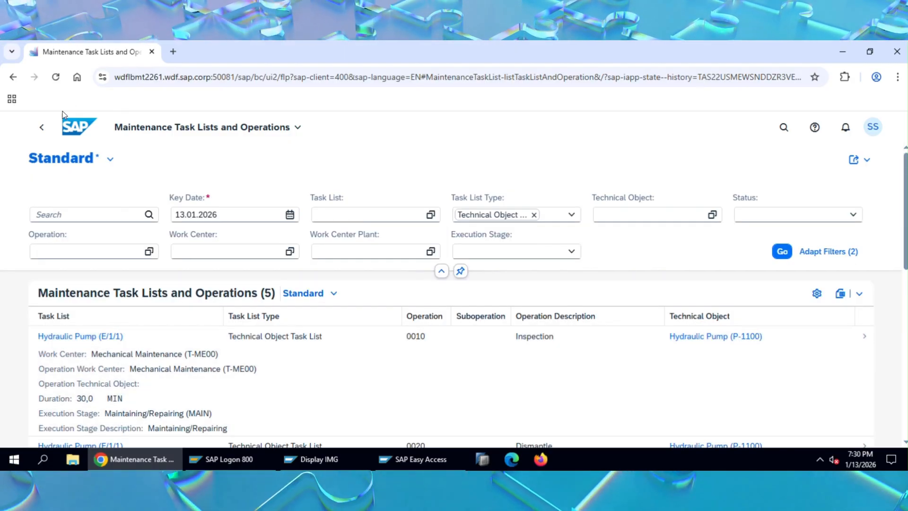
# Open the Find Maintenance Task List app and list the task lists of type Technical Object Task List.
pyautogui.click(44, 128)
pyautogui.click(408, 234)
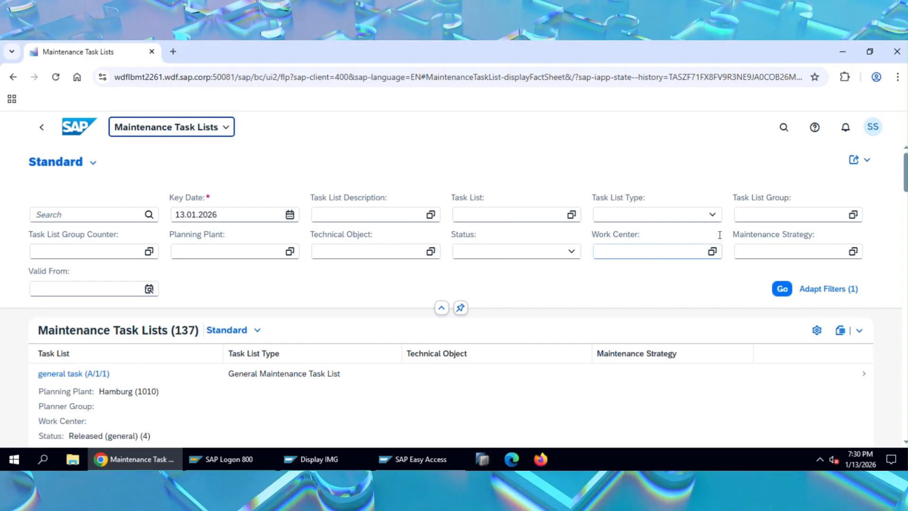
pyautogui.click(713, 215)
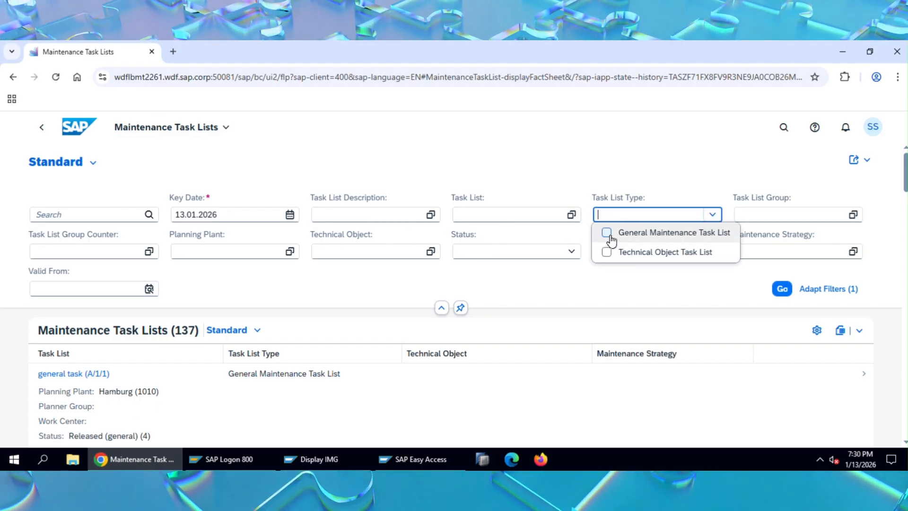
pyautogui.click(645, 252)
pyautogui.click(782, 289)
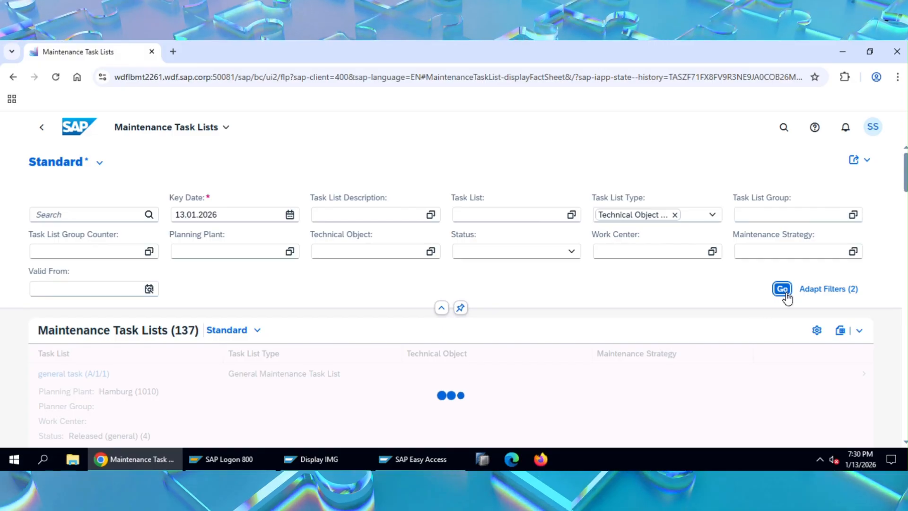
pyautogui.scroll(-3, 579, 298)
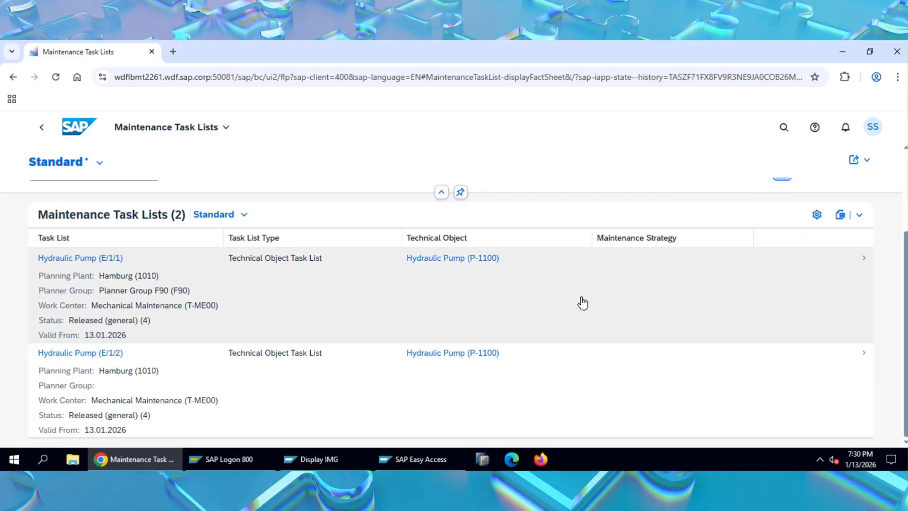
# Open task list Hydraulic Pump (E/1/1), review its general information, and return to the launchpad home page.
pyautogui.click(859, 258)
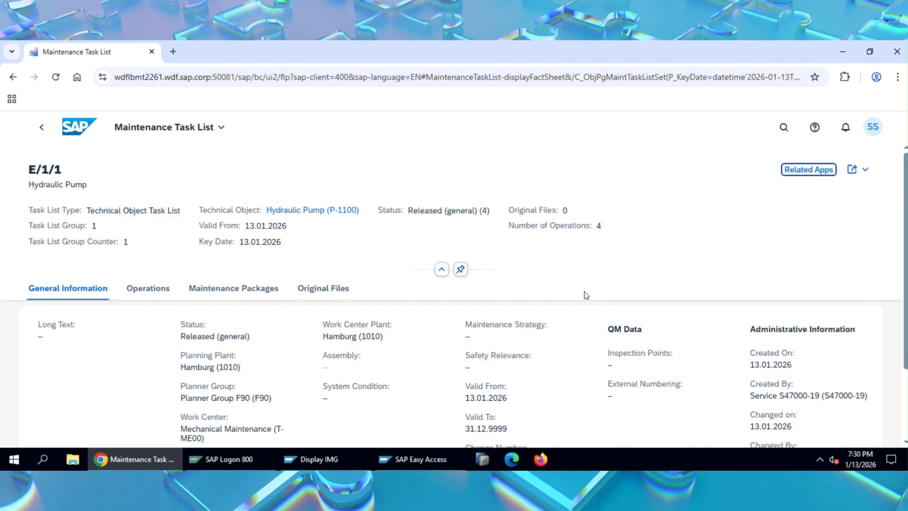
pyautogui.scroll(-2, 535, 270)
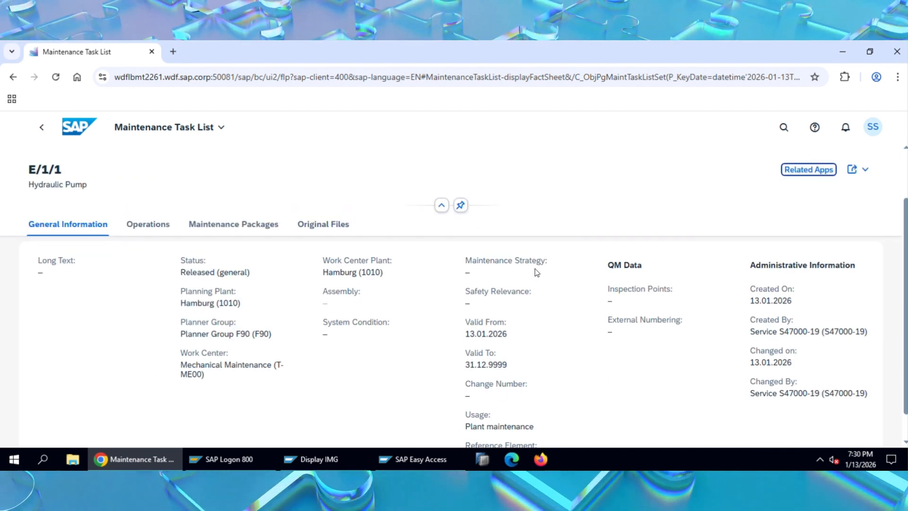
pyautogui.scroll(-1, 536, 273)
pyautogui.scroll(1, 536, 272)
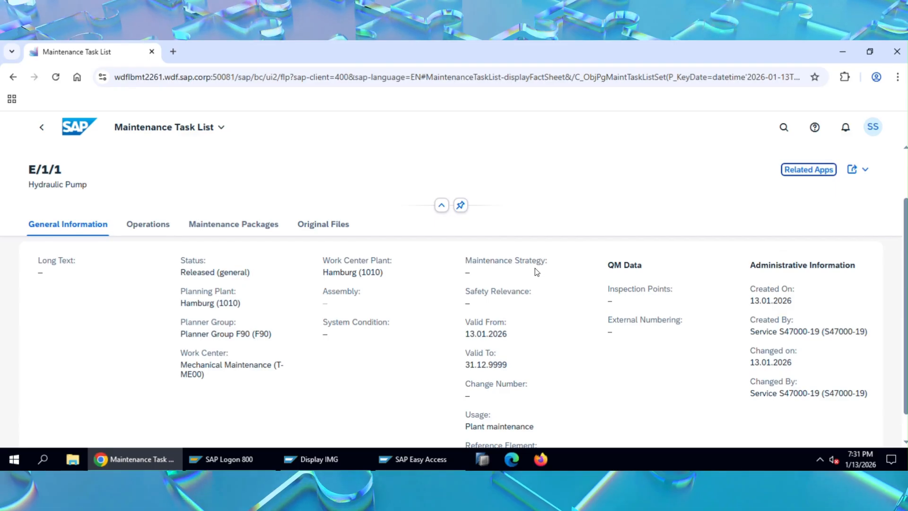
pyautogui.scroll(2, 537, 272)
pyautogui.scroll(-1, 260, 225)
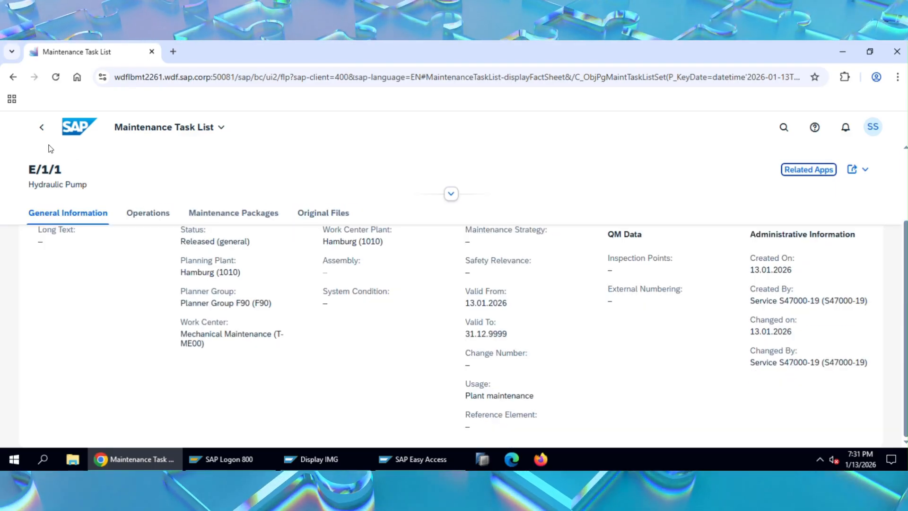
pyautogui.click(41, 126)
pyautogui.click(44, 128)
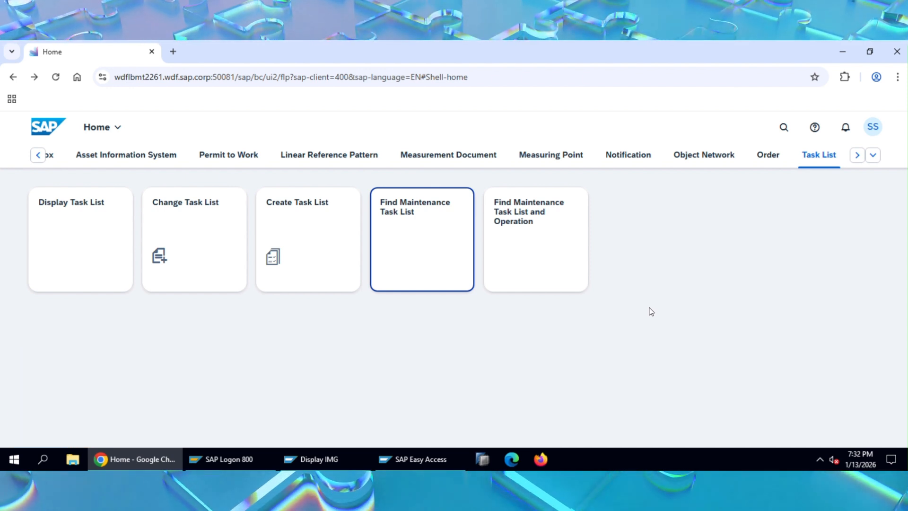
pyautogui.click(581, 254)
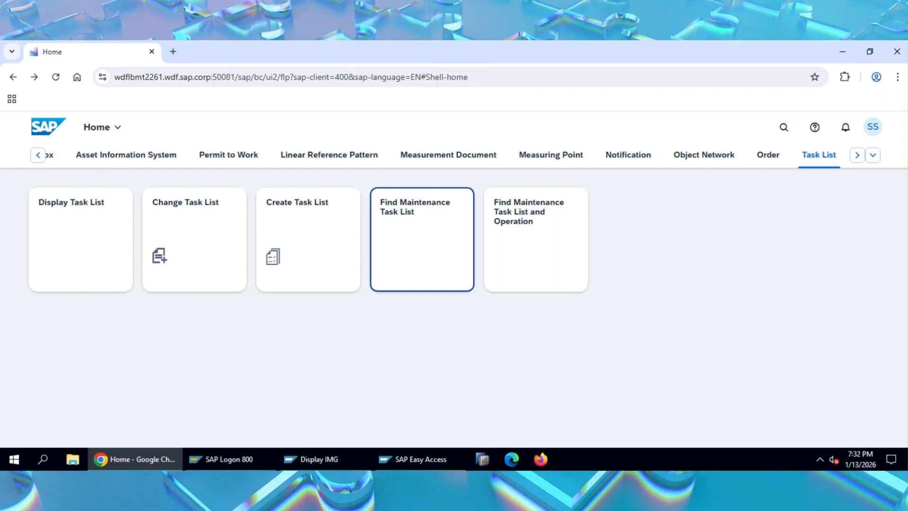